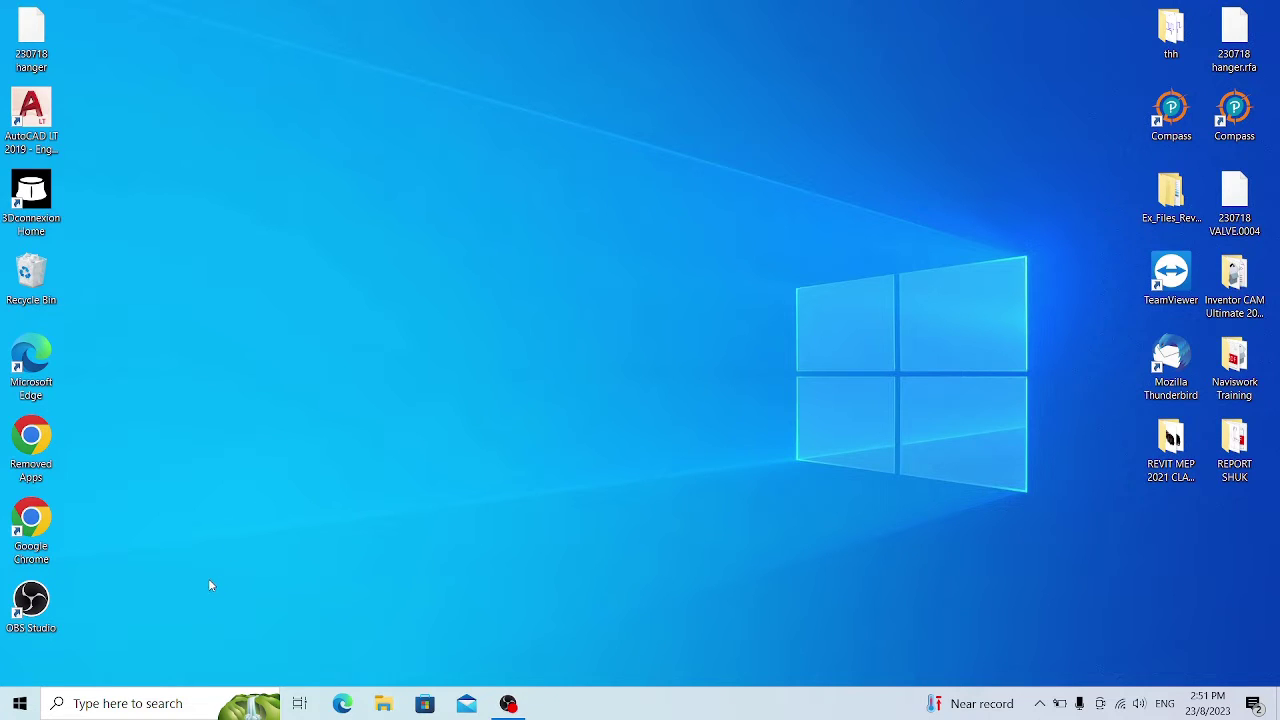
Step: Open Programs and Features from Control Panel and sort the installed programs by publisher
left_click(146, 703)
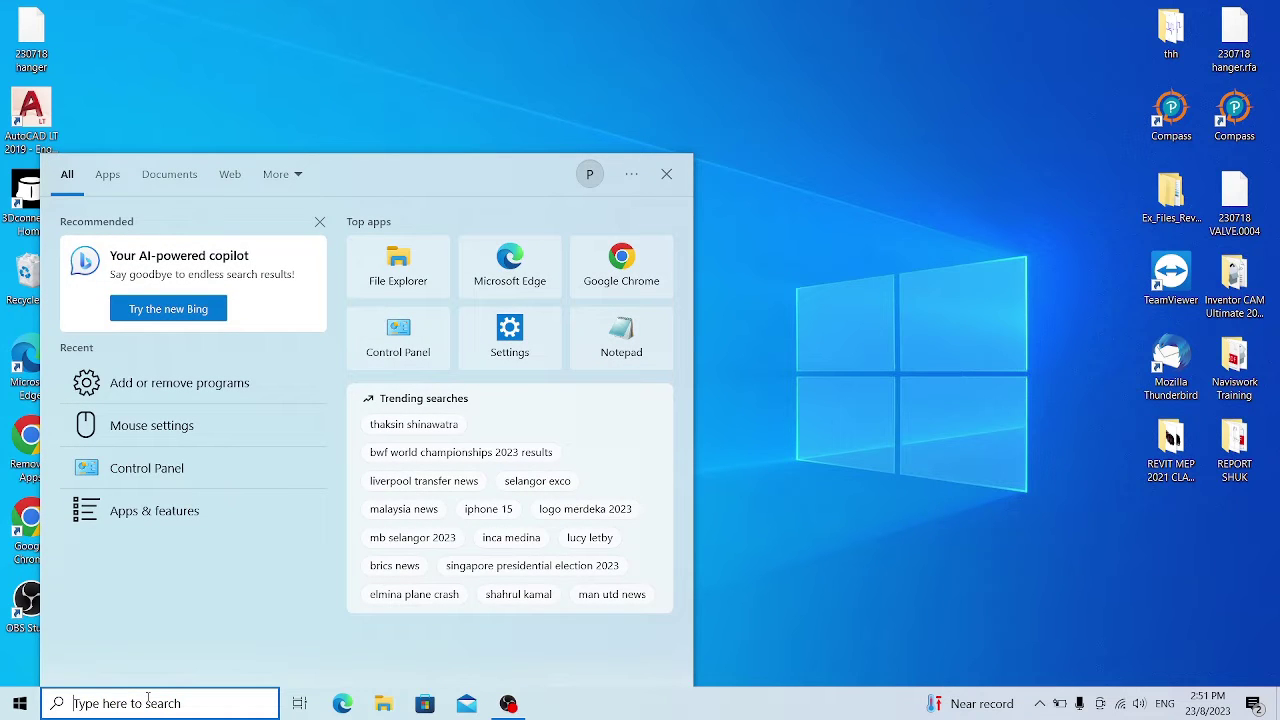
type("co")
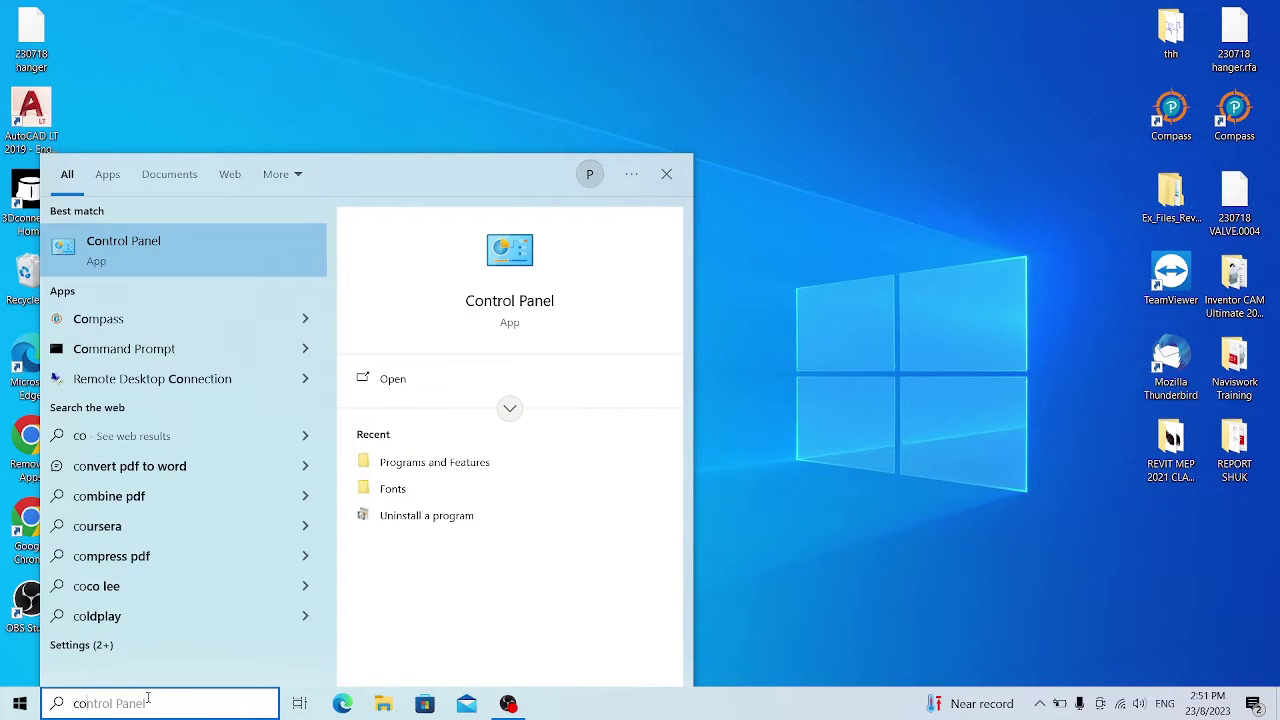
key("Return")
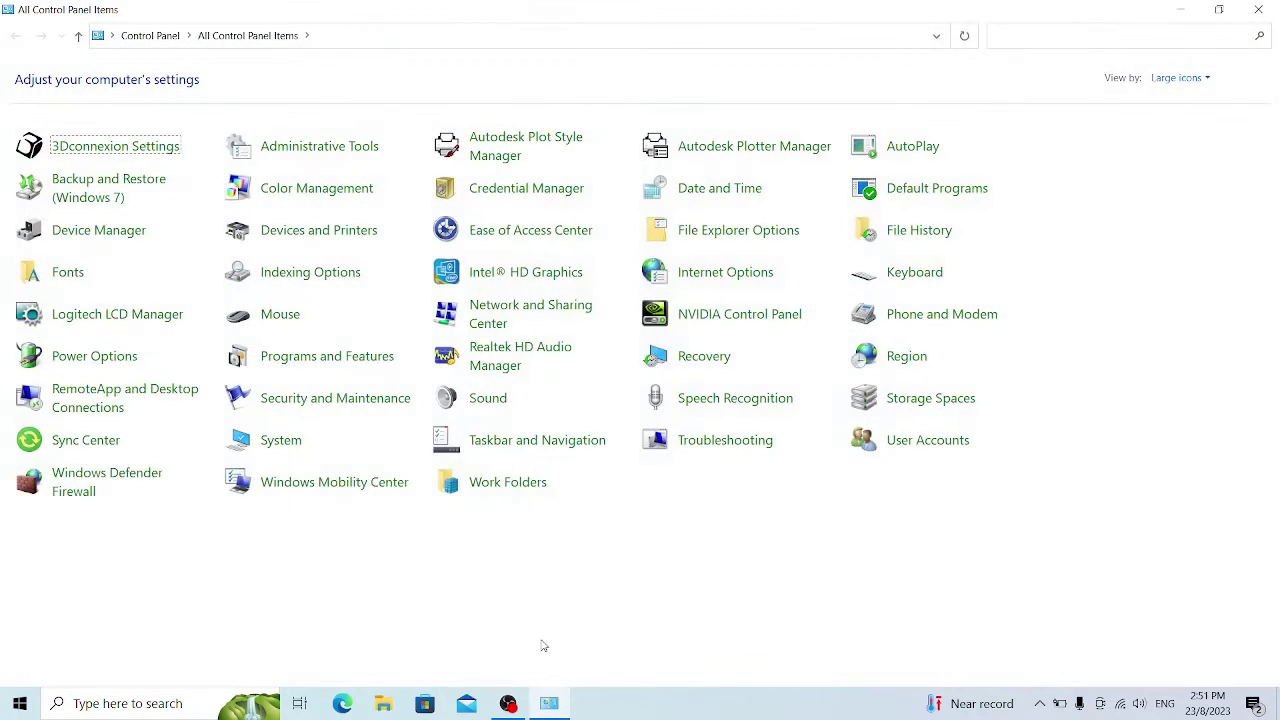
left_click(349, 357)
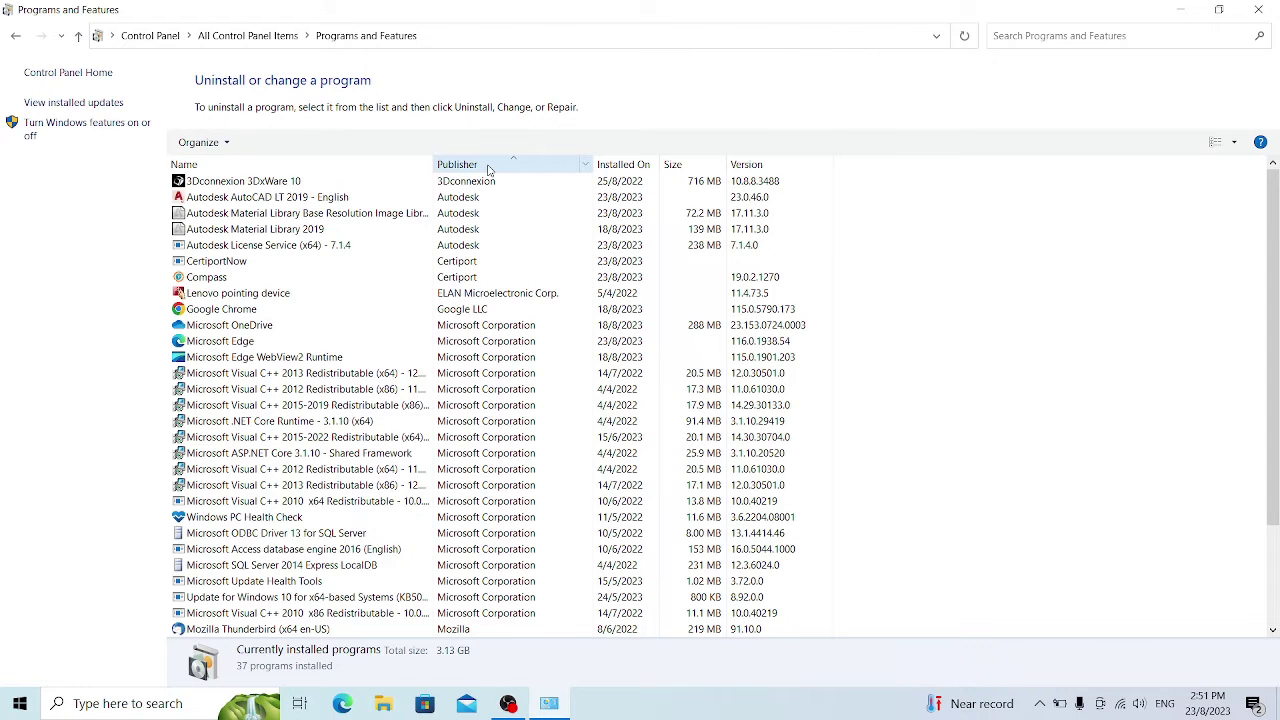
left_click(489, 169)
left_click(489, 169)
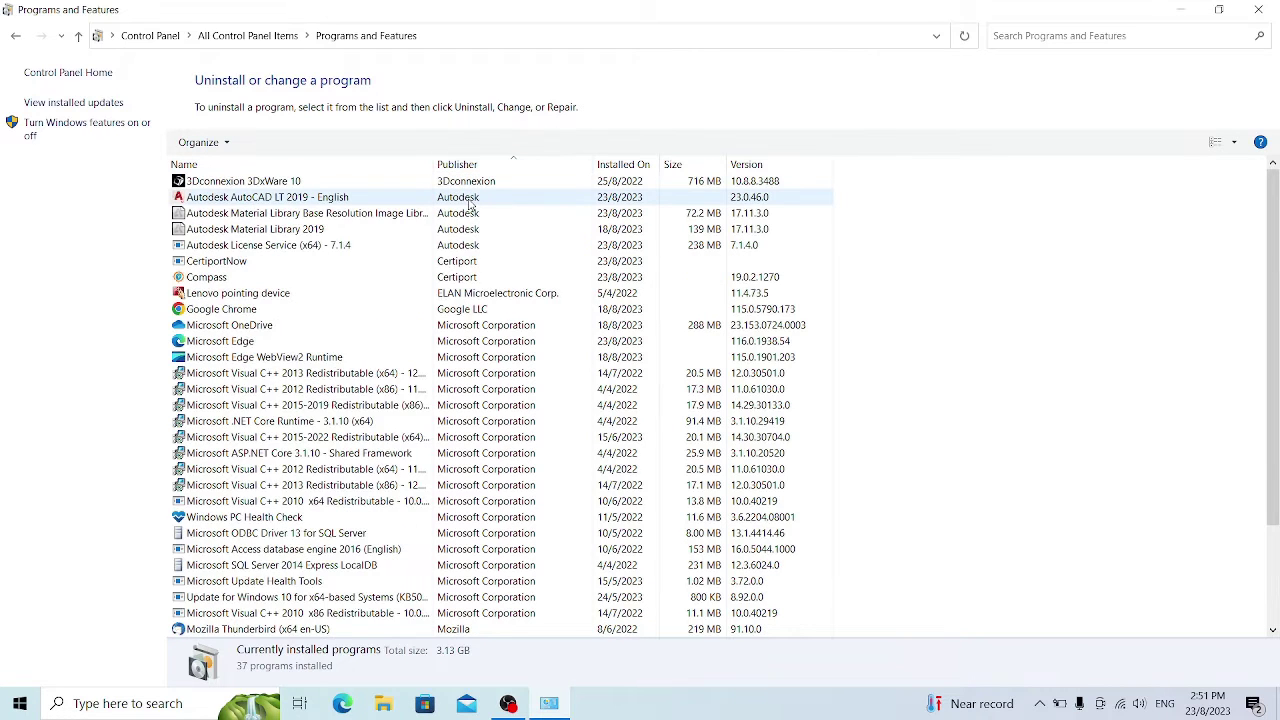
Step: Uninstall Autodesk AutoCAD LT 2019 - English and finish its uninstall wizard
left_click(425, 197)
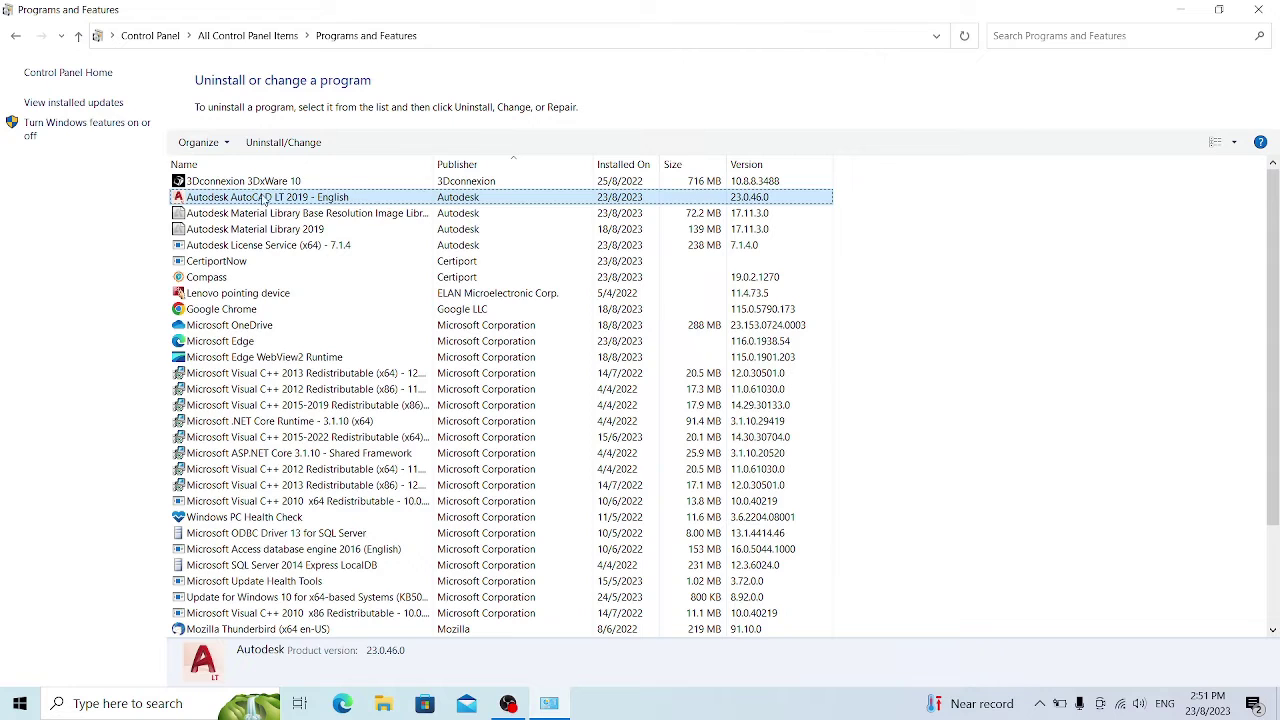
left_click(283, 142)
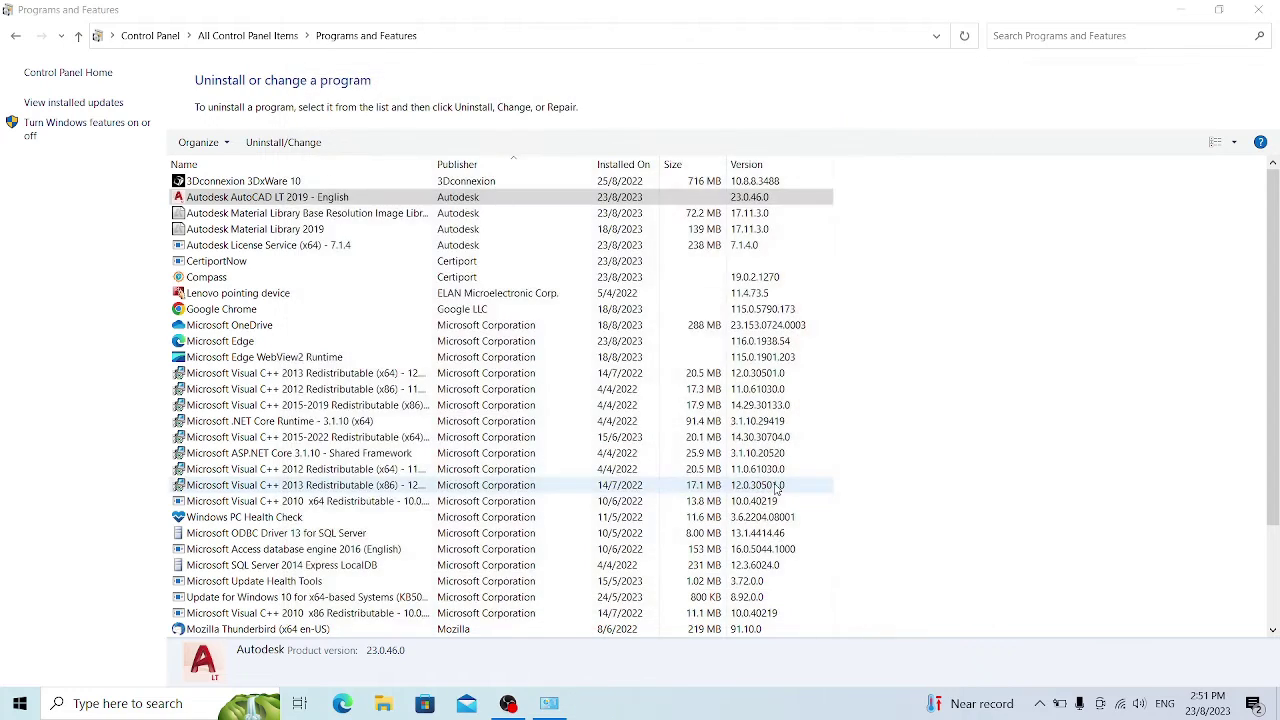
left_click(843, 534)
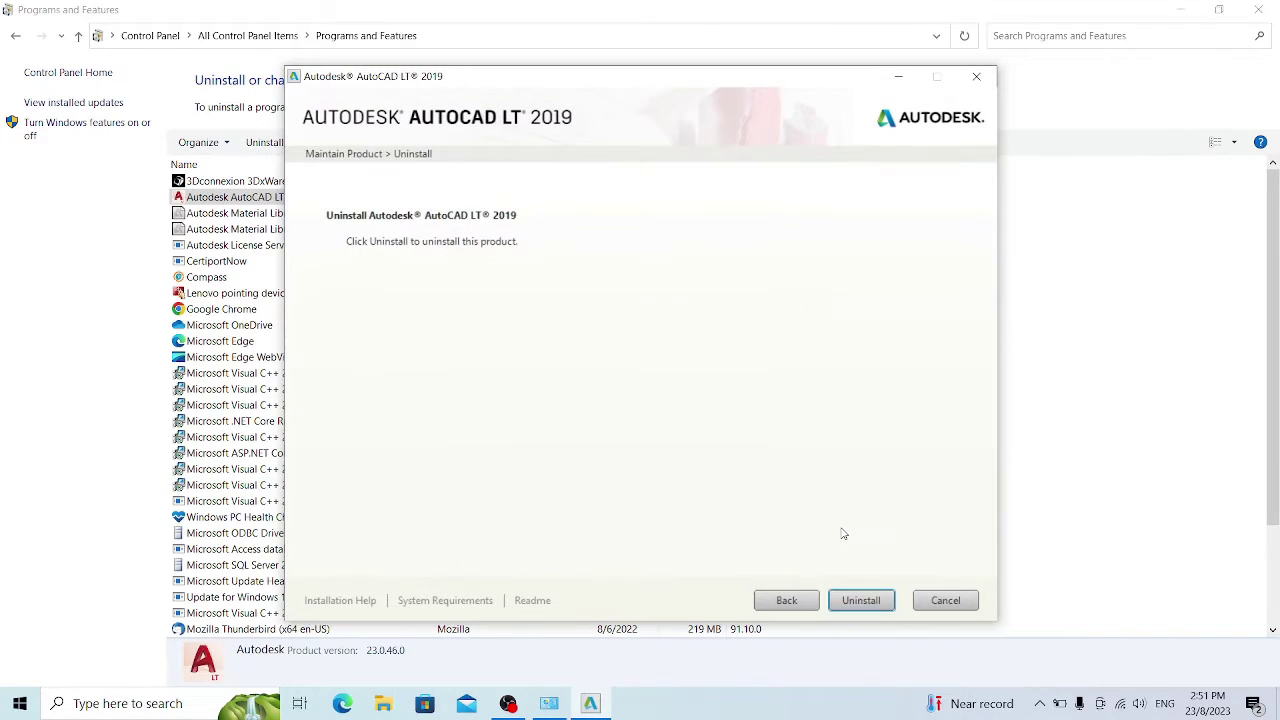
left_click(858, 600)
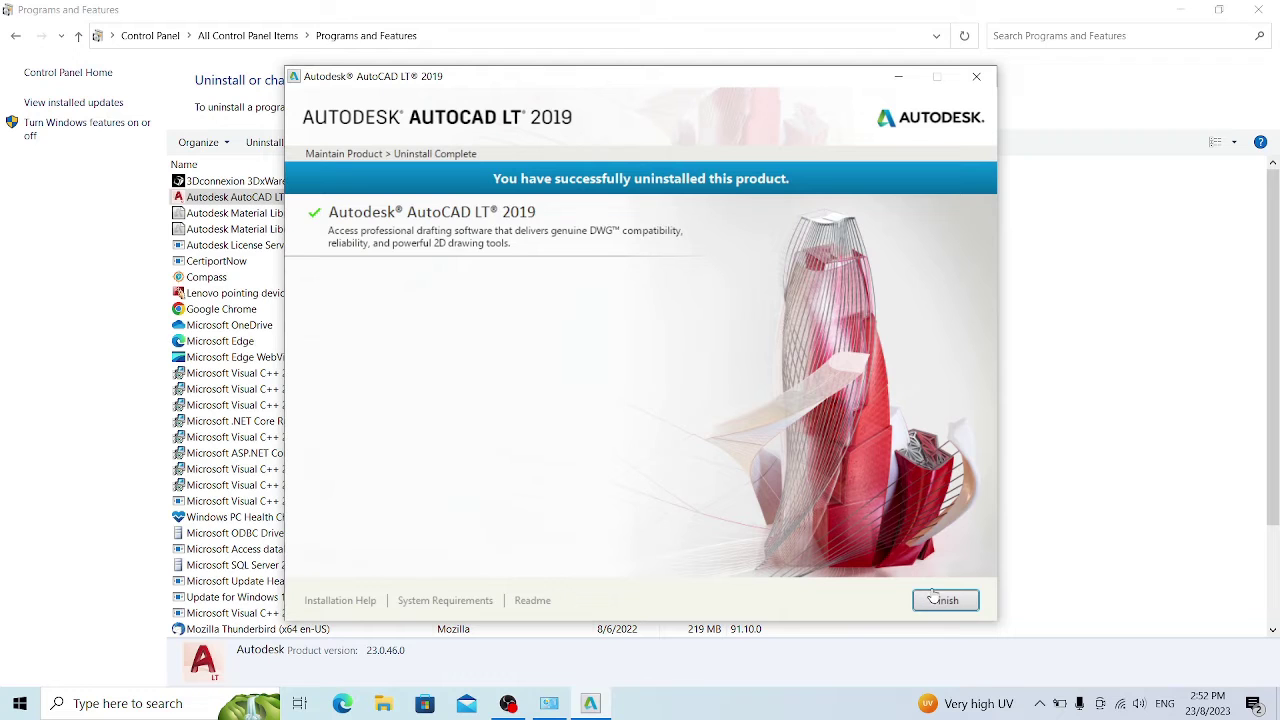
left_click(934, 601)
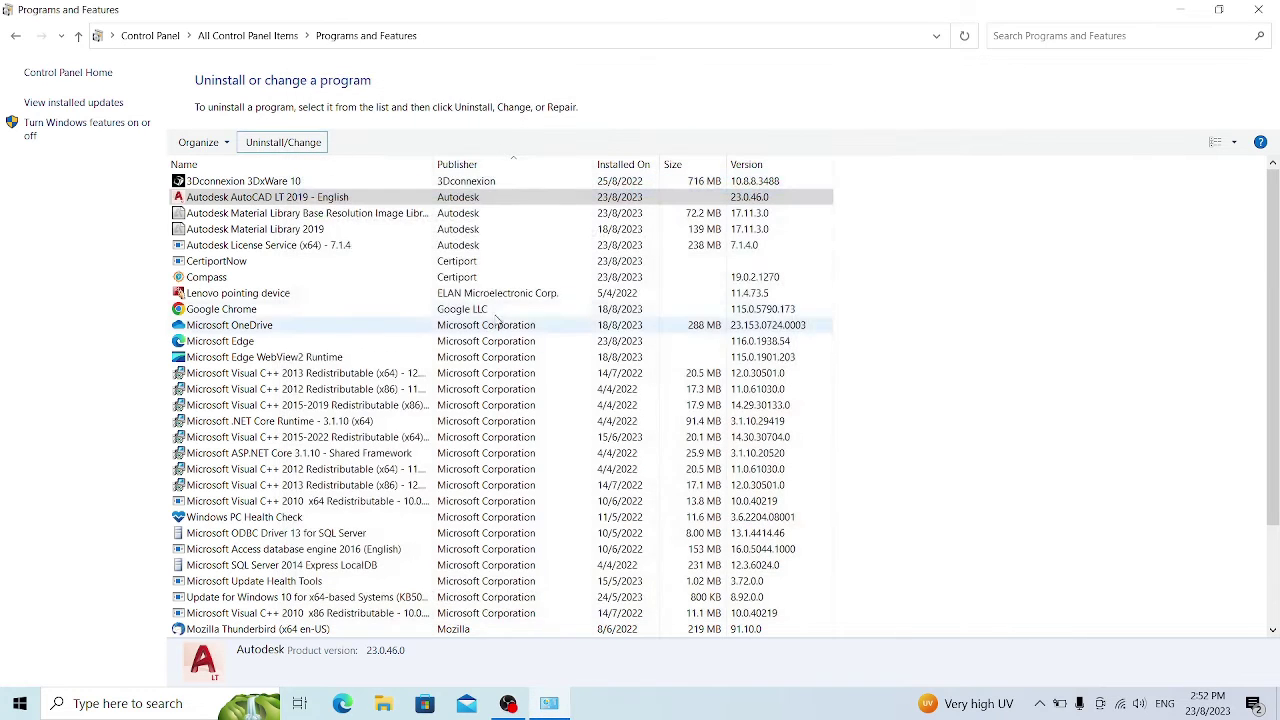
Step: Uninstall Autodesk Material Library Base Resolution Image Library 2019 and Autodesk Material Library 2019
left_click(313, 214)
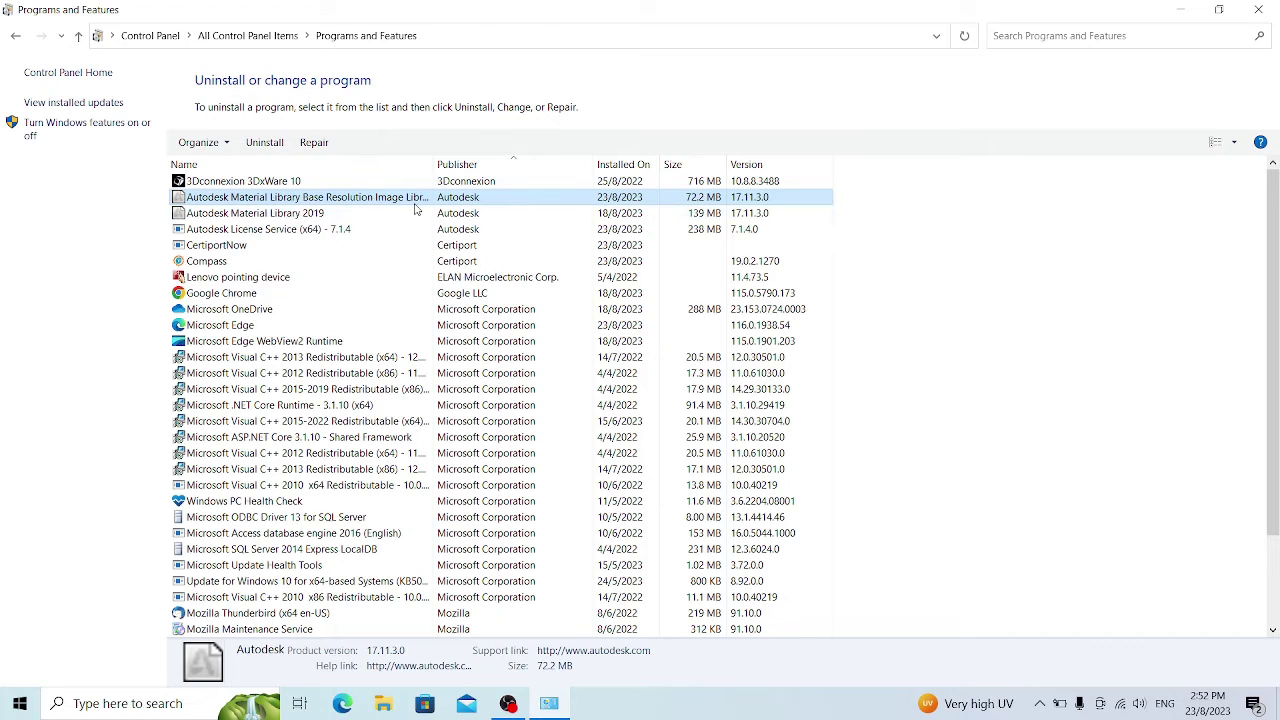
left_click(264, 142)
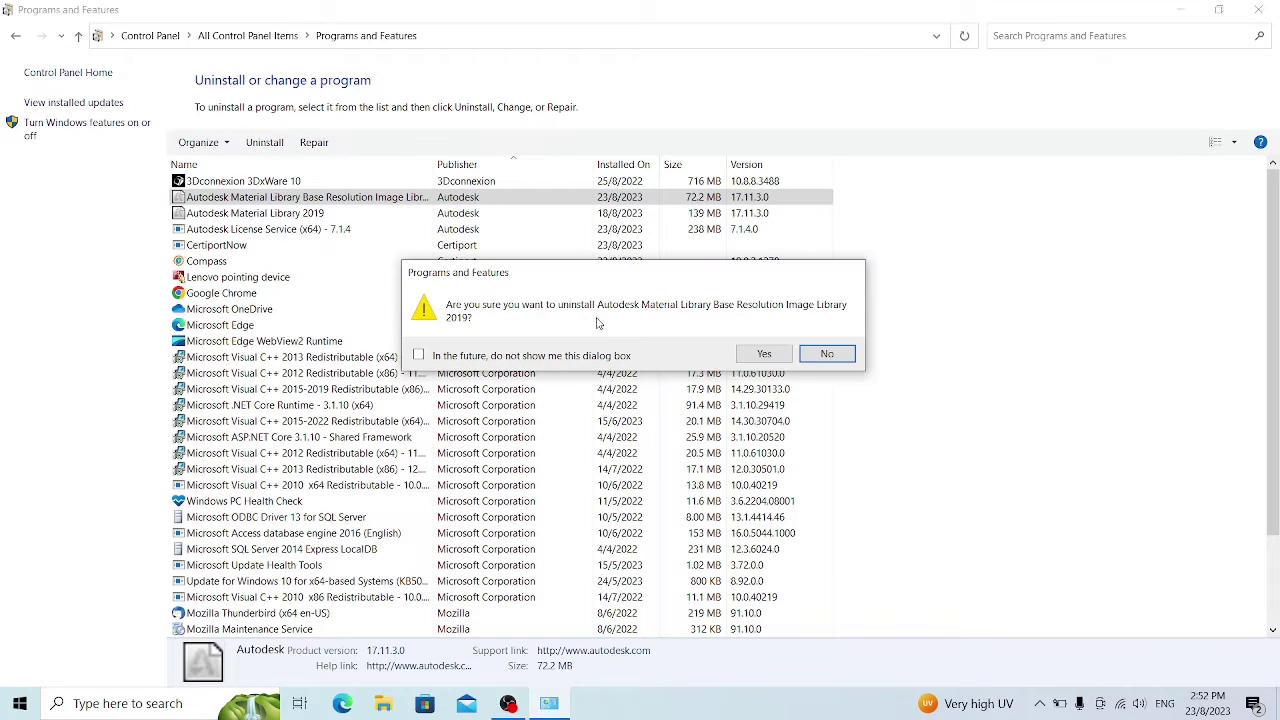
left_click(764, 353)
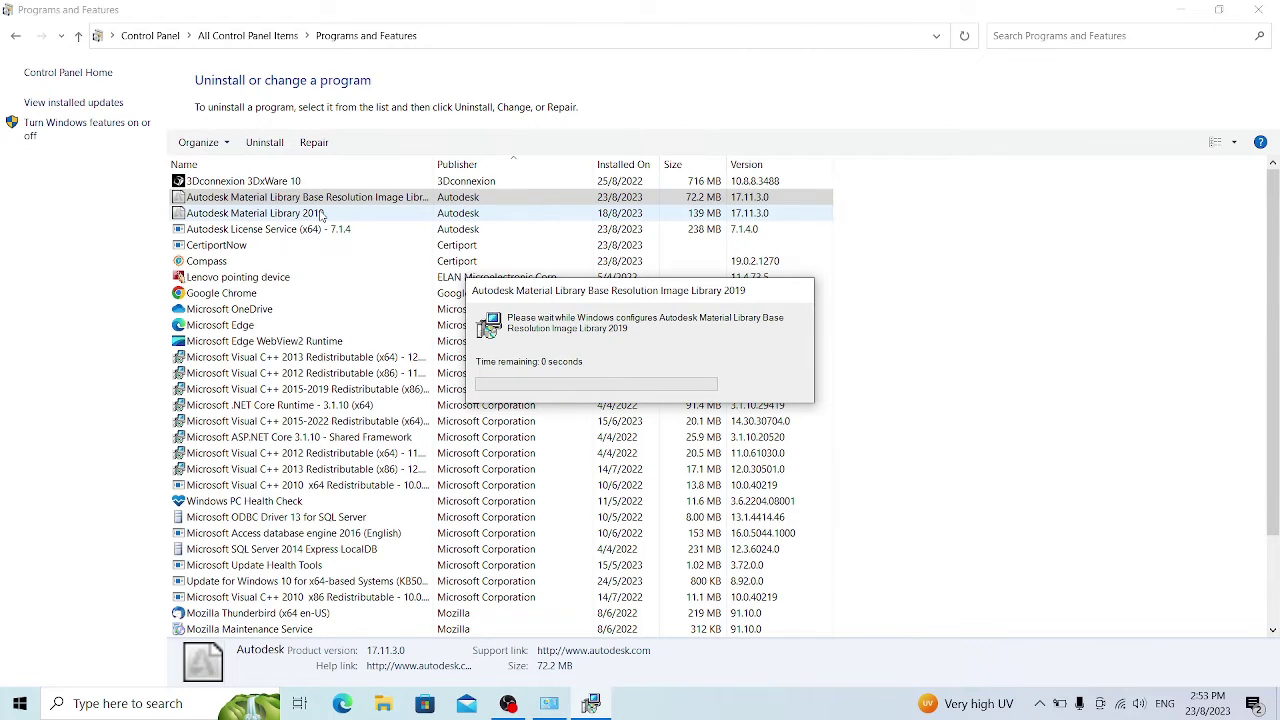
left_click(330, 198)
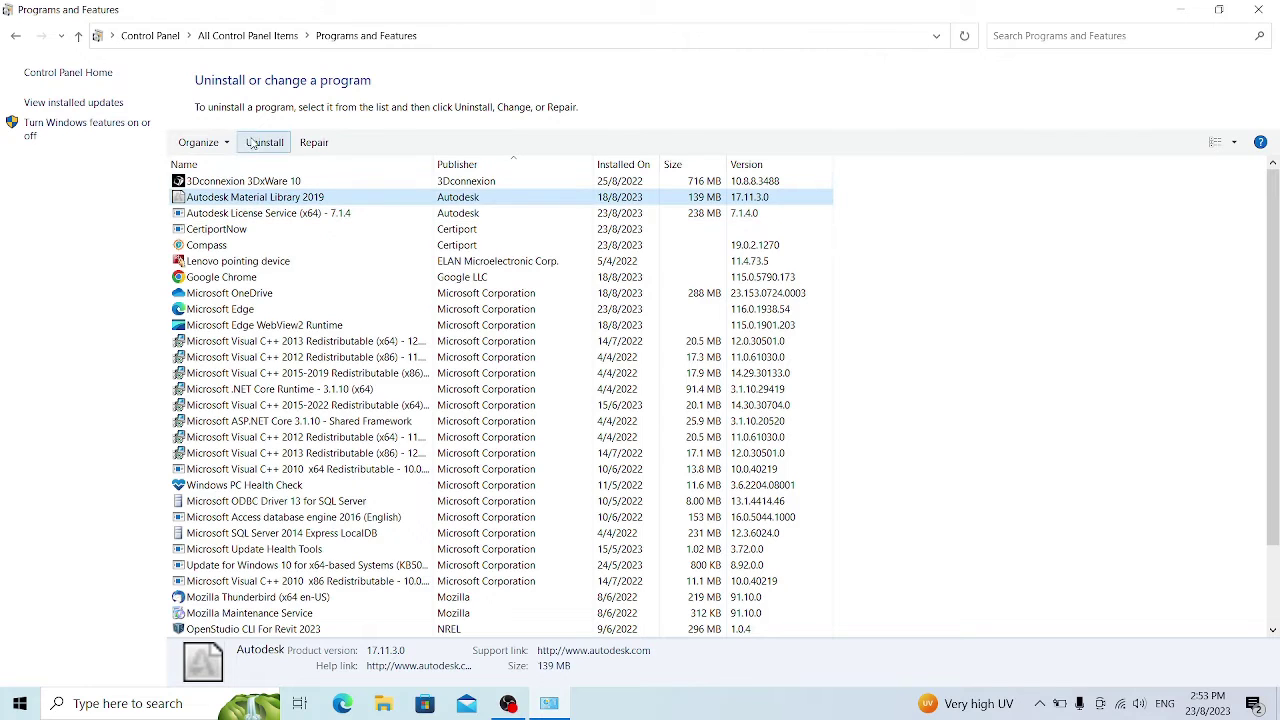
left_click(265, 142)
left_click(721, 350)
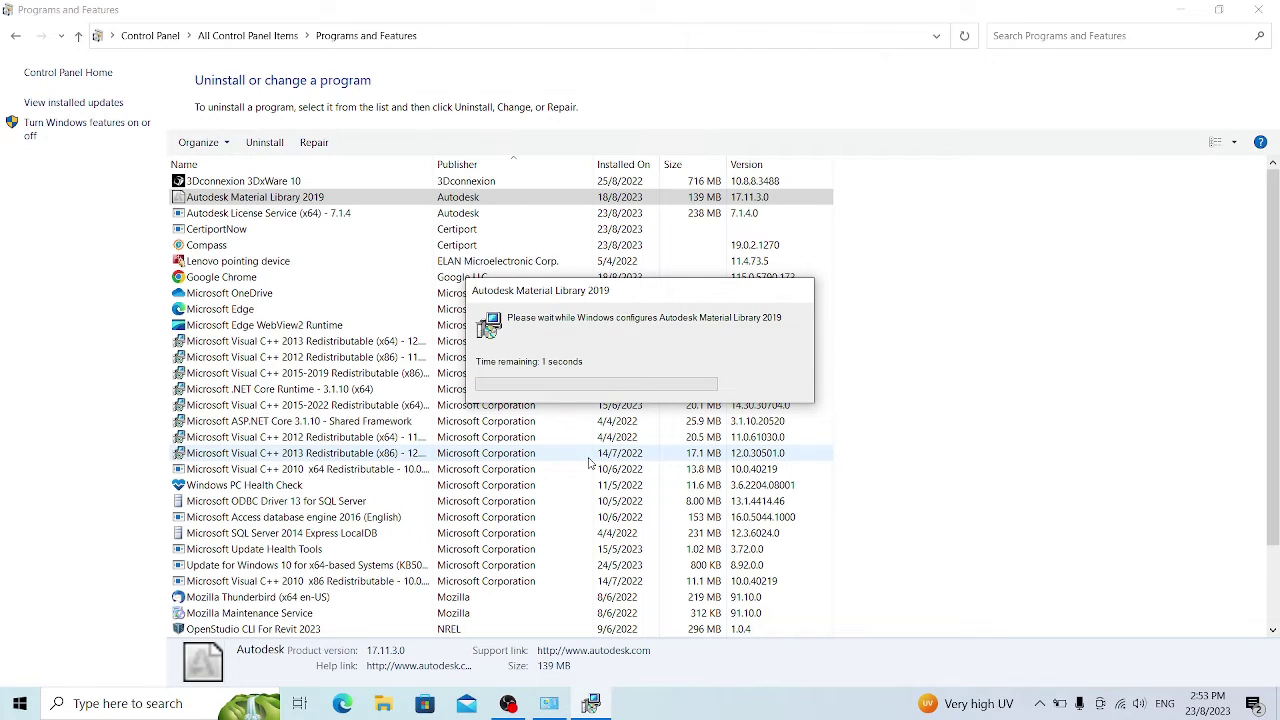
Step: Remove the Autodesk License Service (x64) - 7.1.4 entry from the installed programs and close Programs and Features
left_click(446, 201)
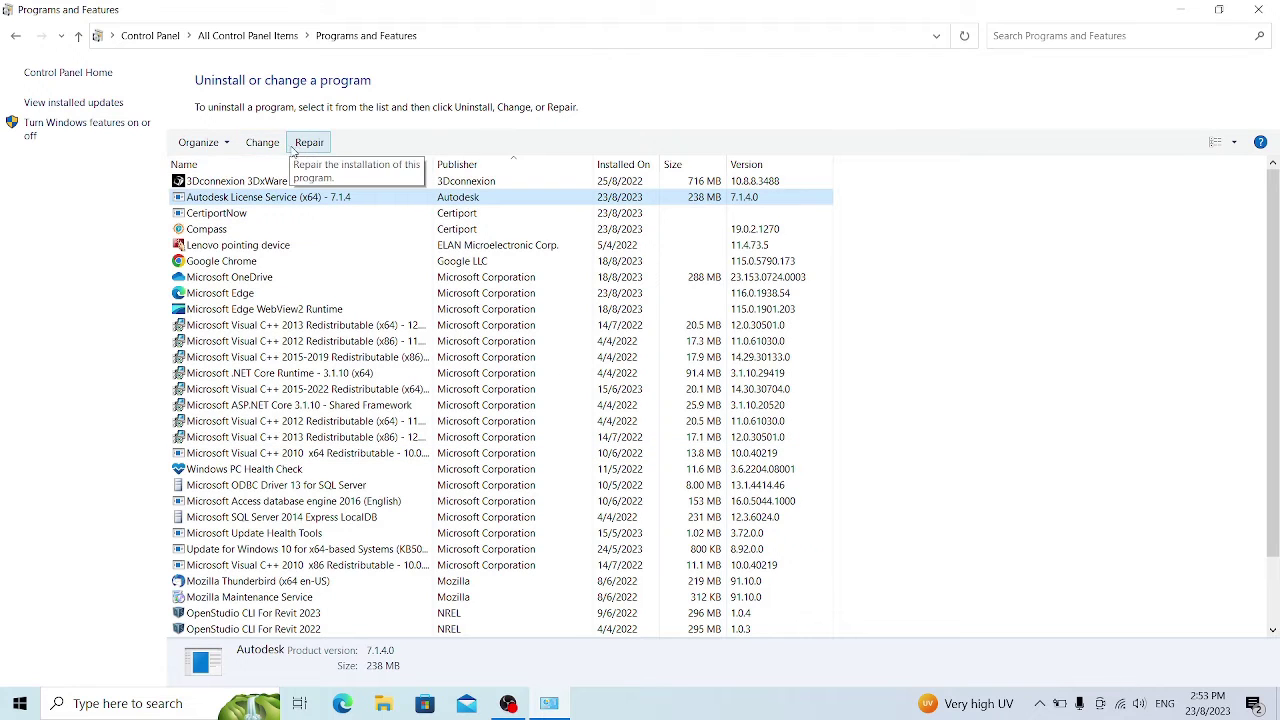
left_click(269, 148)
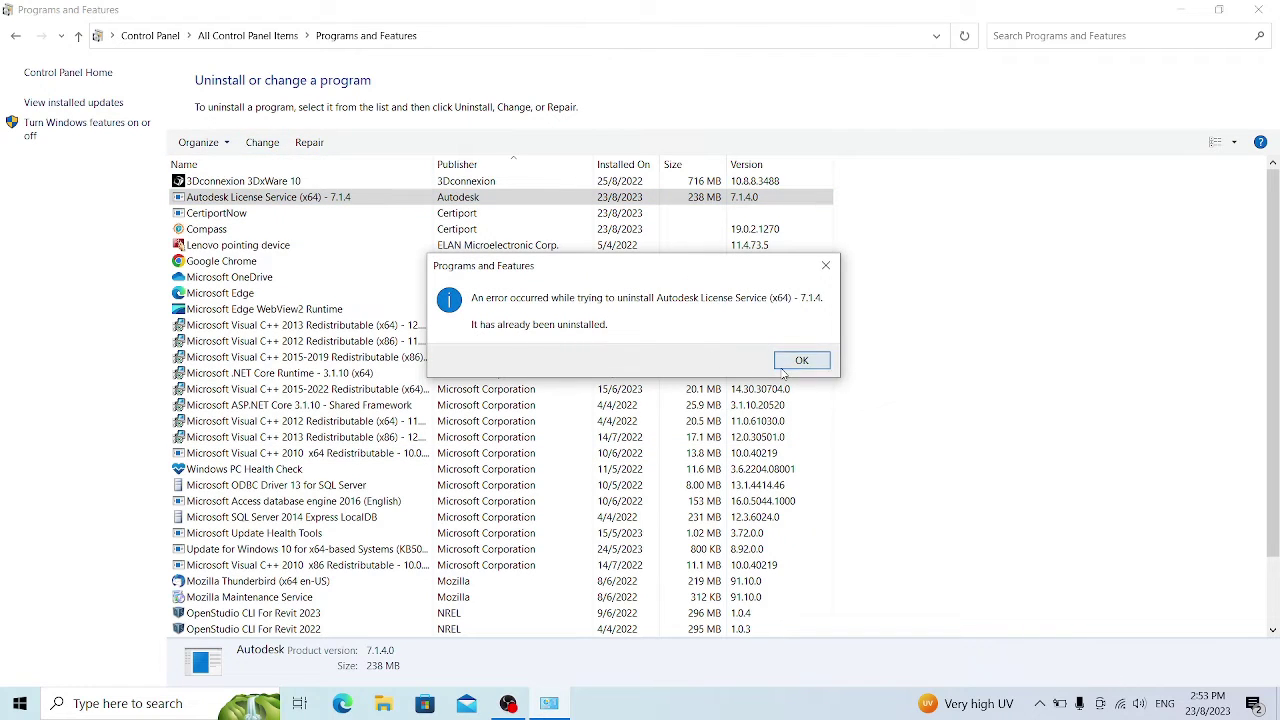
left_click(787, 367)
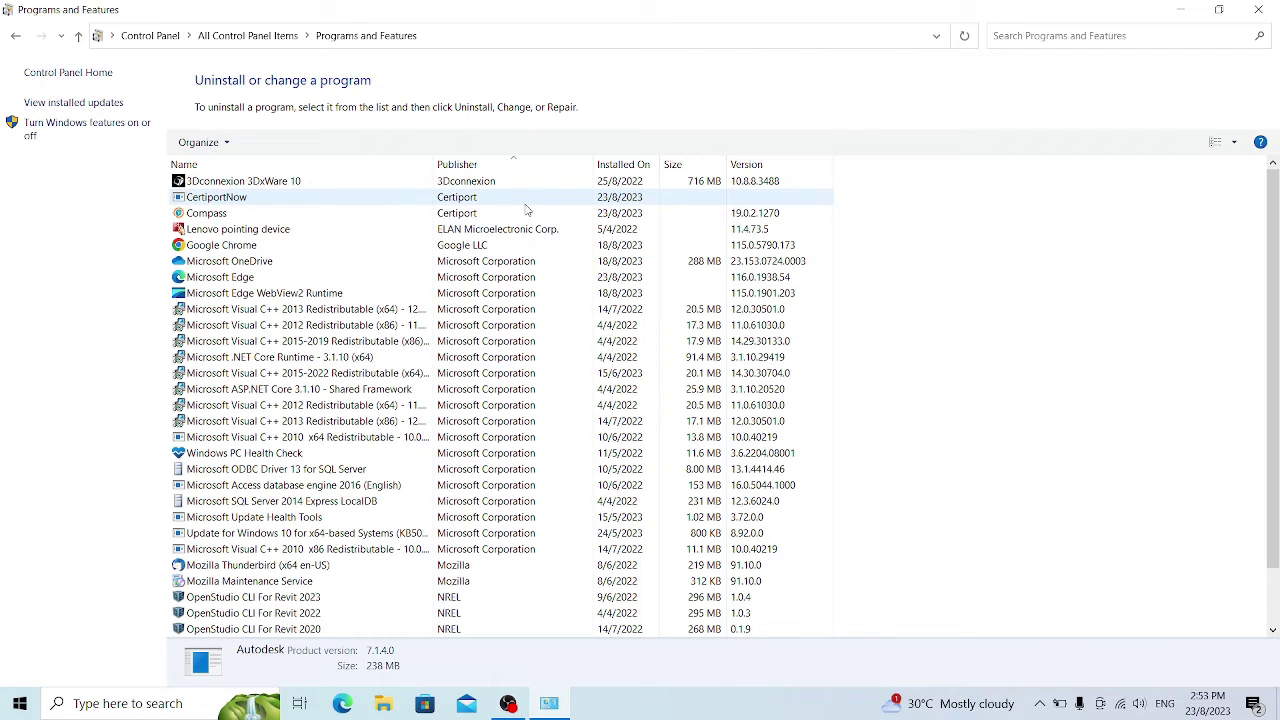
left_click(1260, 10)
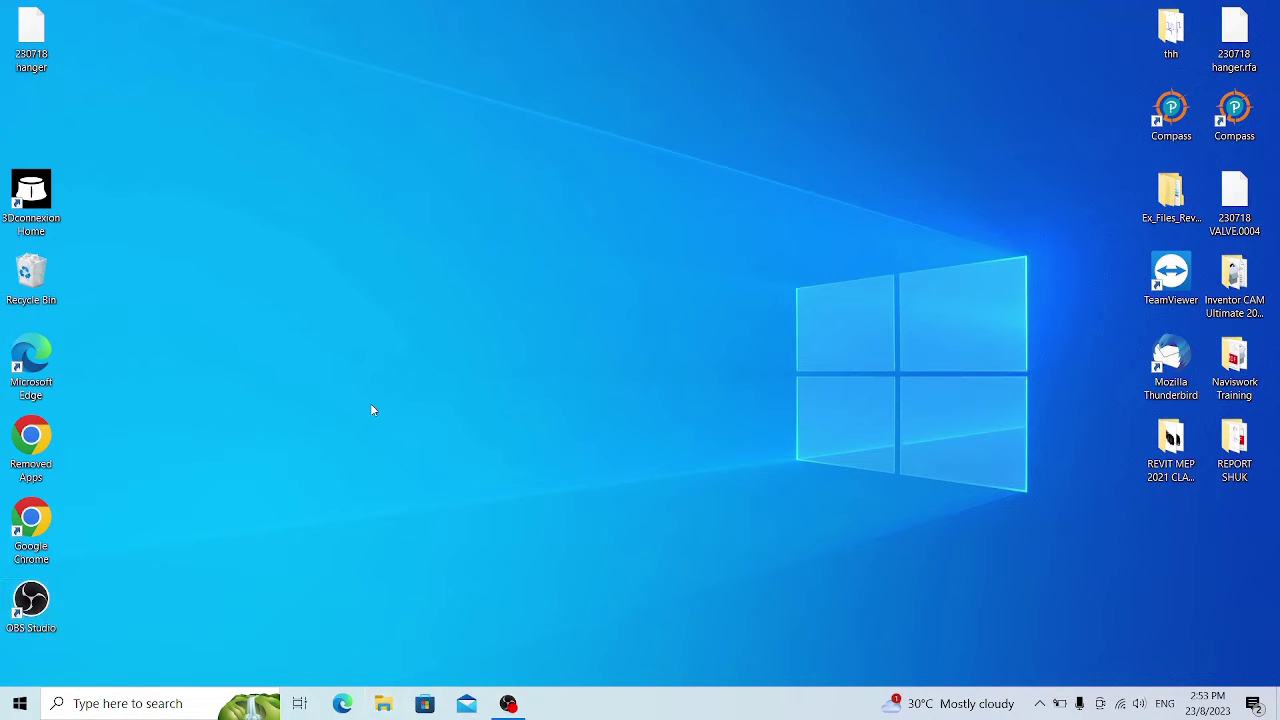
Step: Switch to File Explorer and open the Program Files folder on Local Disk (C:)
key("super+e")
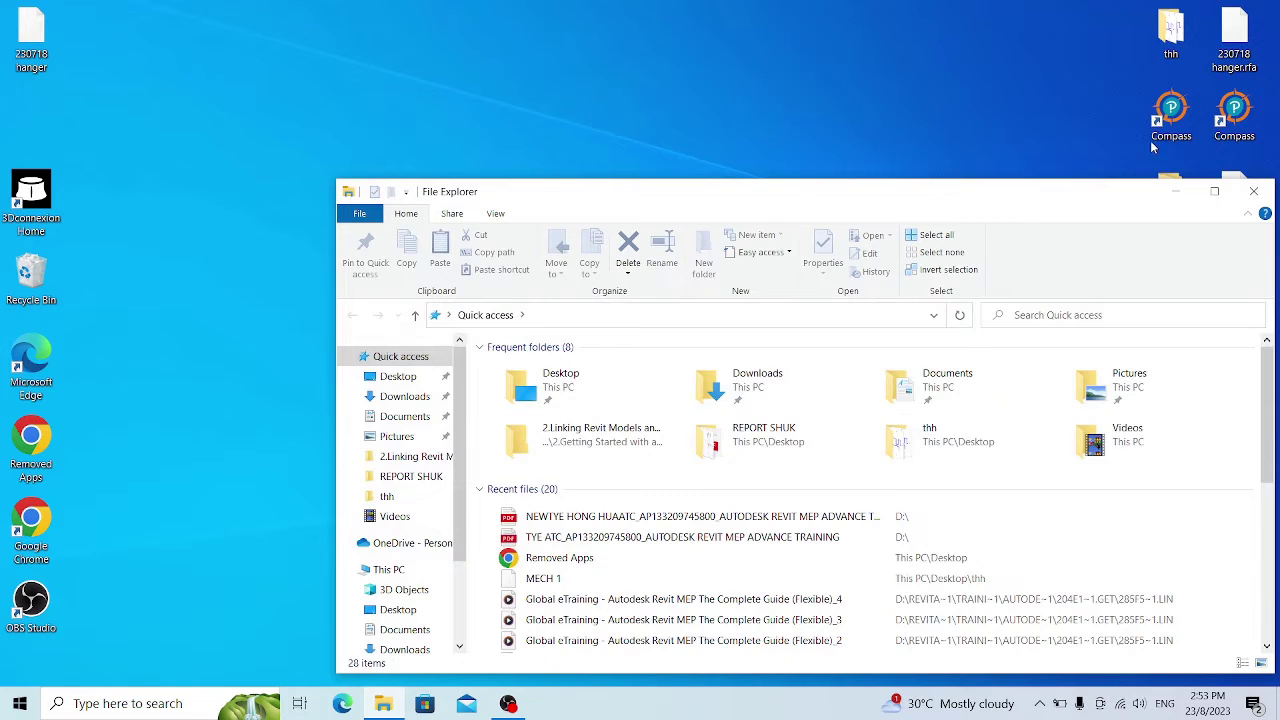
left_click(1214, 191)
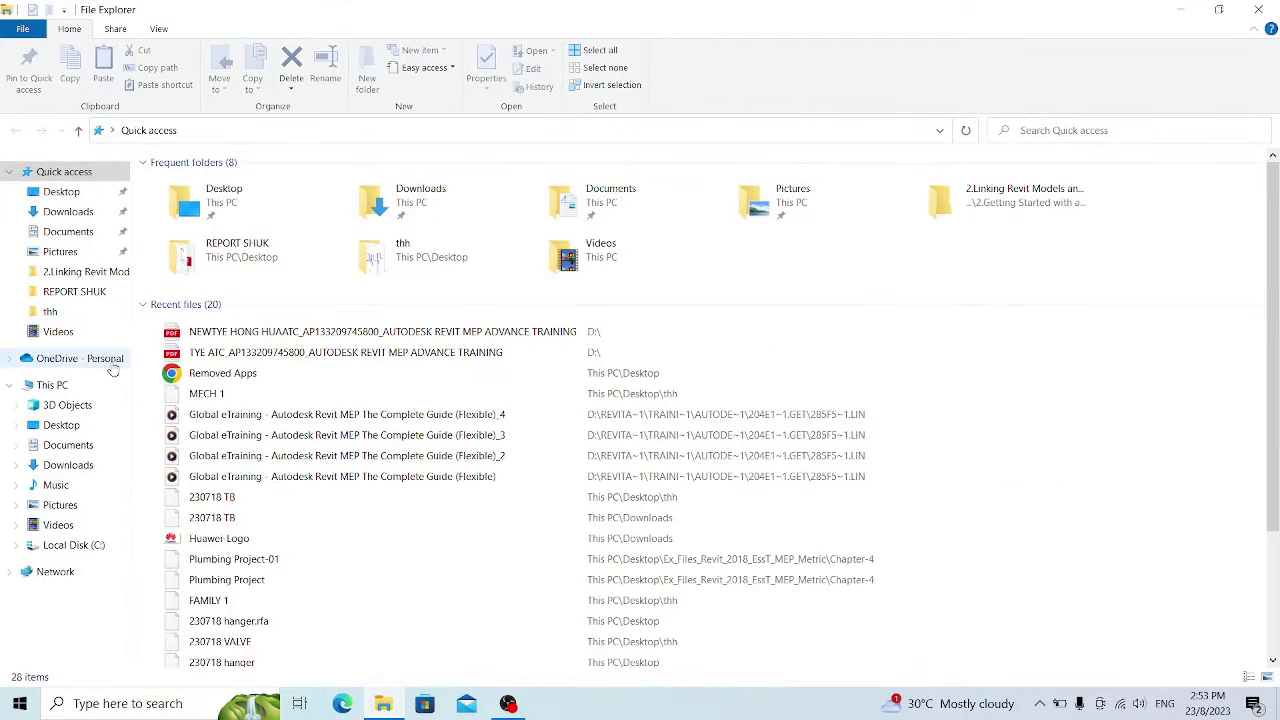
left_click(84, 390)
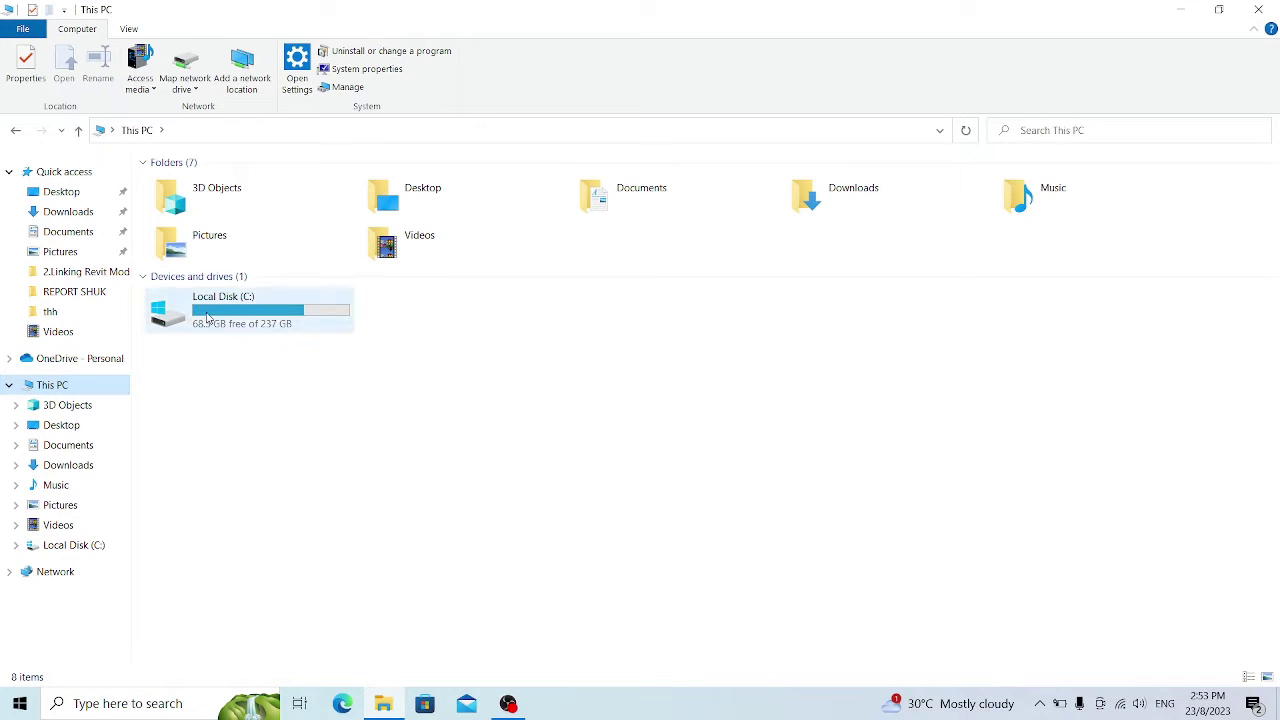
double_click(263, 326)
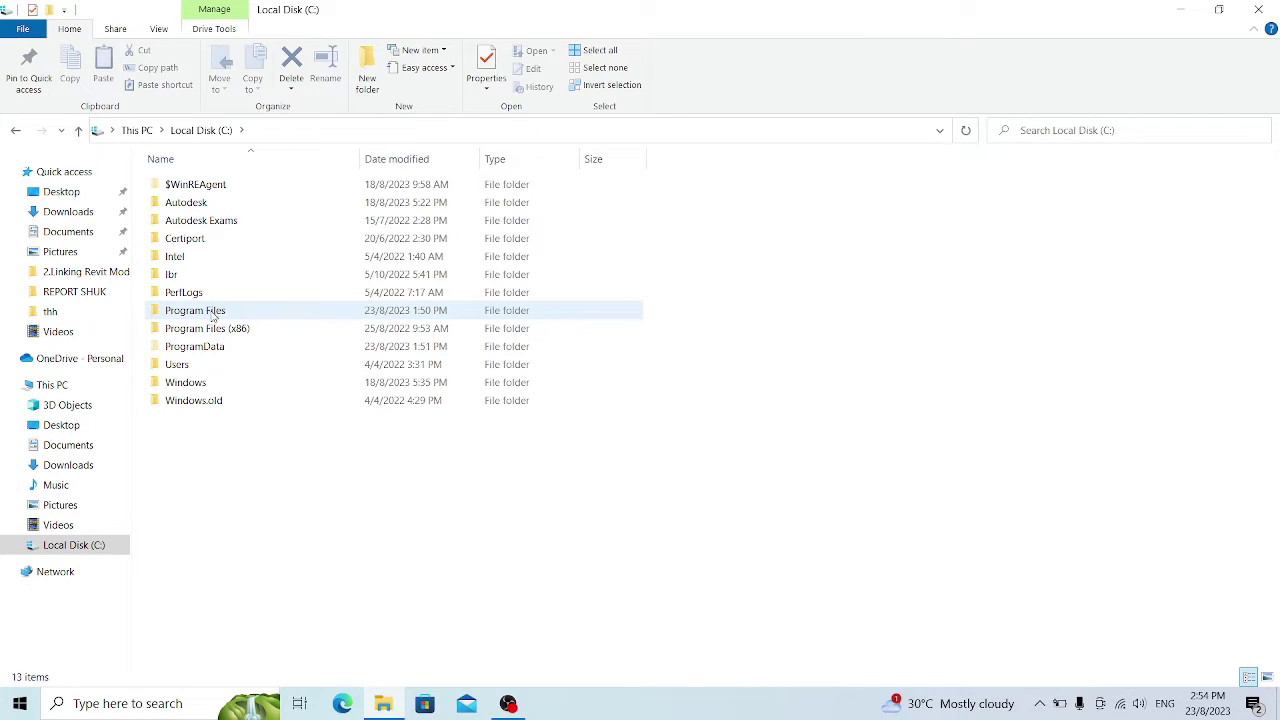
mouse_move(236, 316)
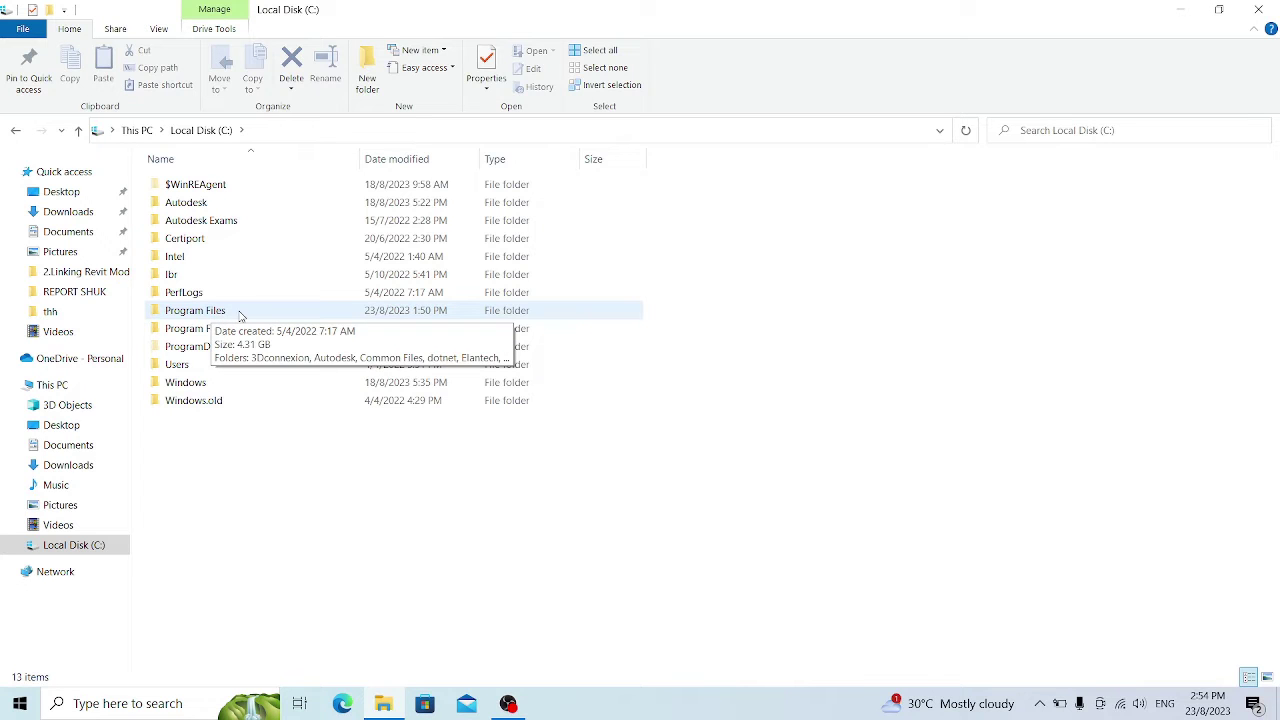
double_click(238, 316)
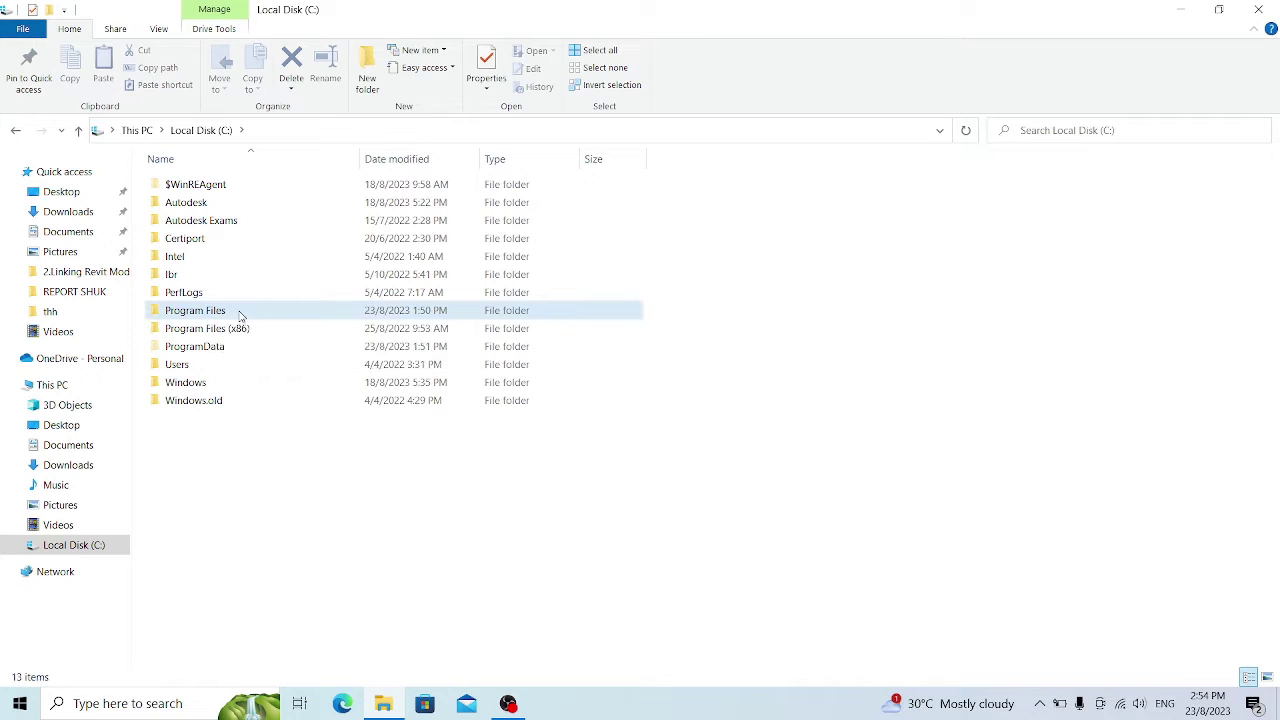
Step: Try to delete the entire Autodesk folder in Program Files with administrator permission
left_click(203, 205)
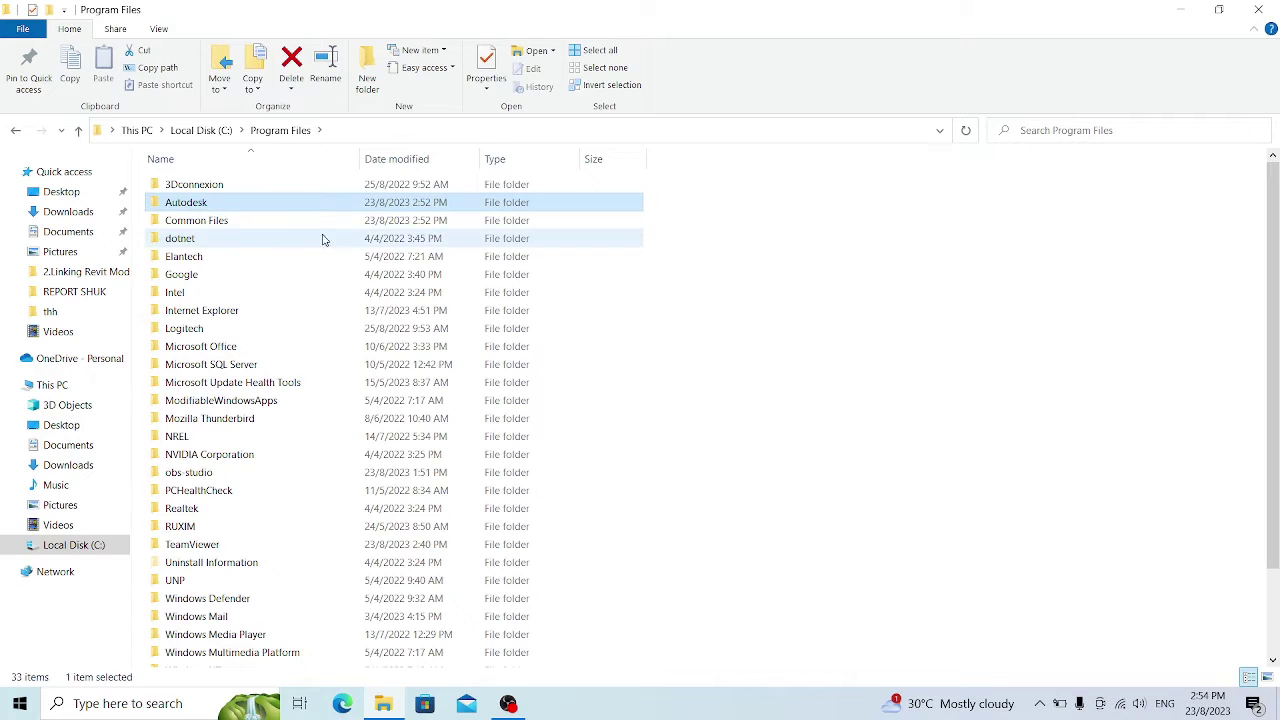
key("Delete")
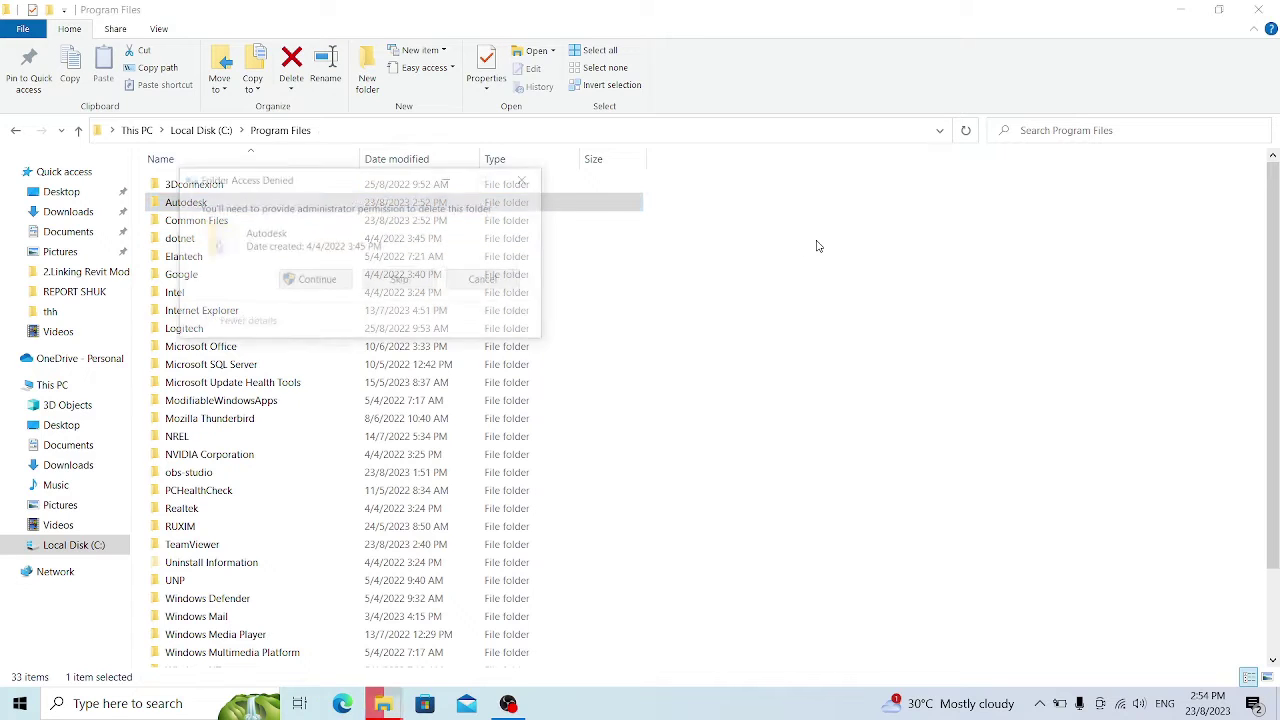
left_click(282, 277)
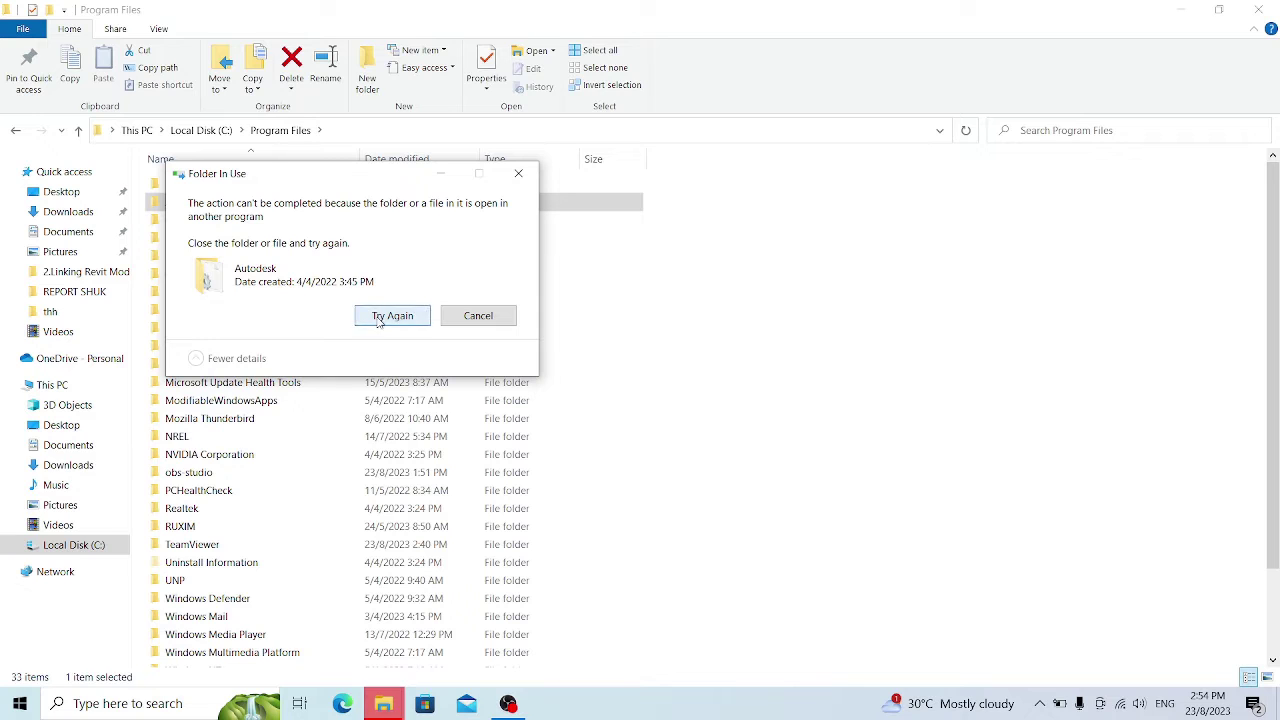
left_click(390, 315)
left_click(480, 315)
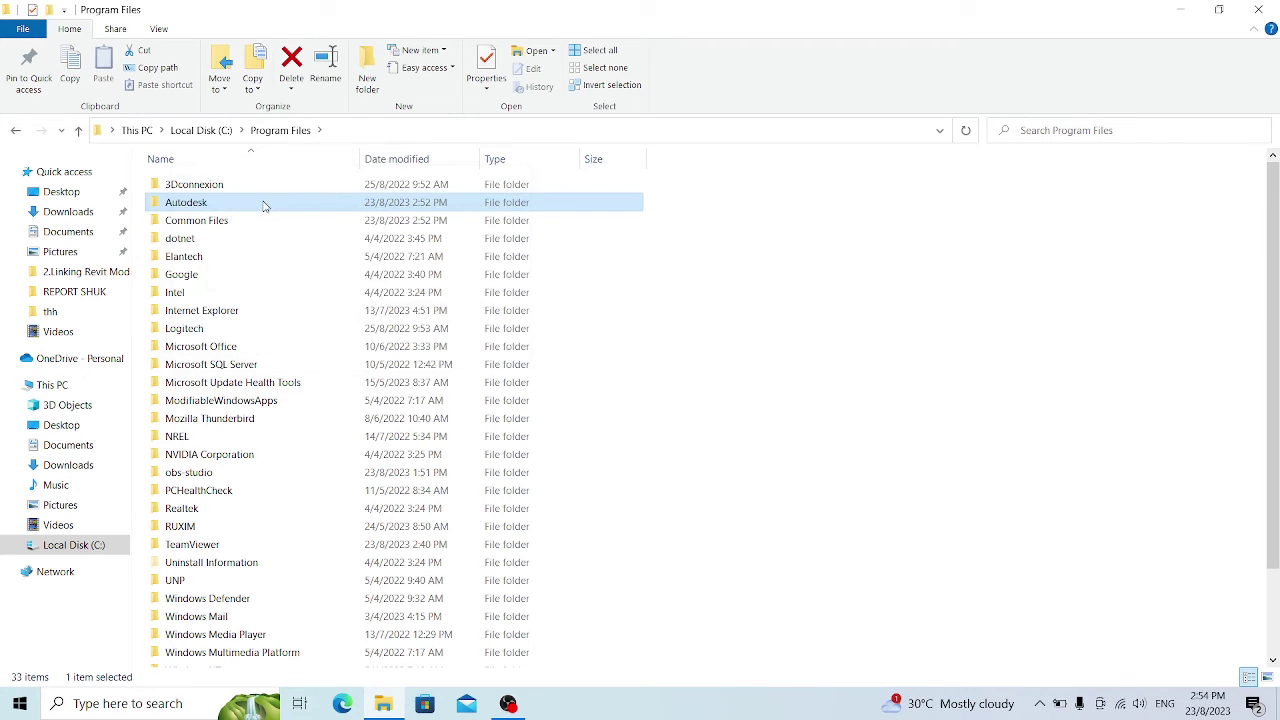
Step: Inside the Autodesk folder, delete the Revit 2020, Revit 2022 and Revit 2023 folders and the RPCapi file, granting permission for all items
double_click(264, 204)
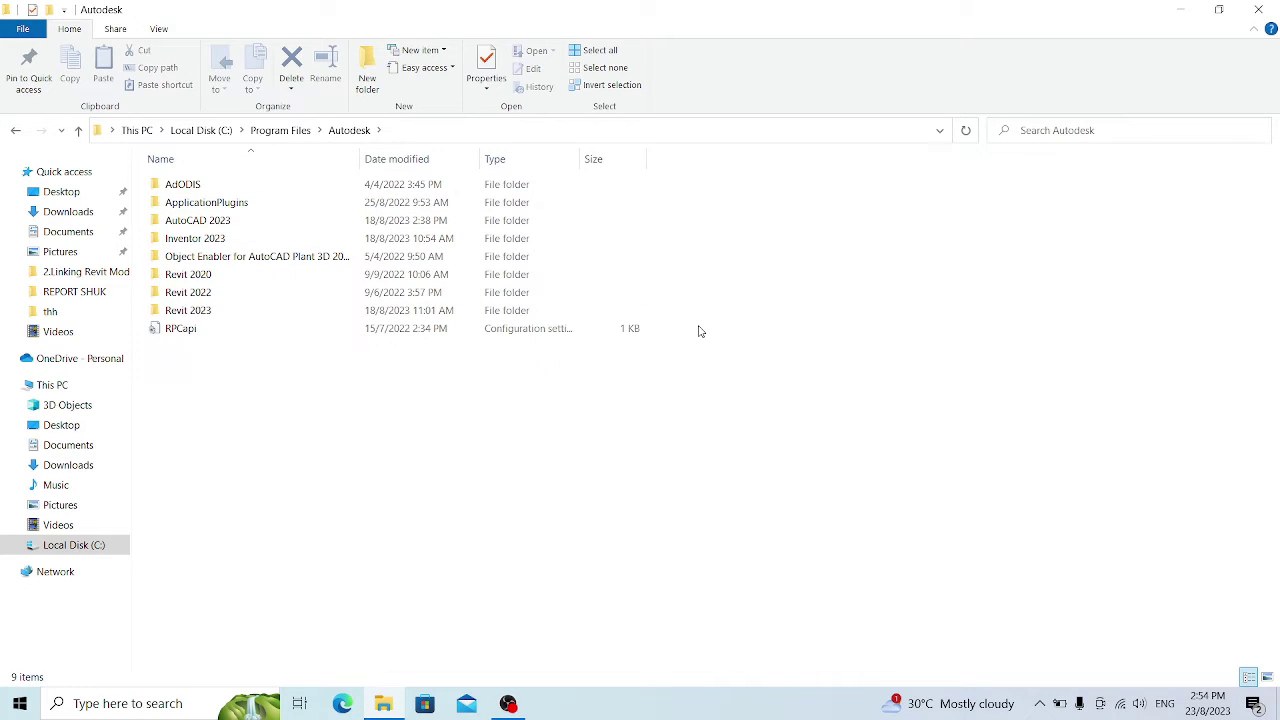
left_click_drag(700, 331, 568, 288)
key("Delete")
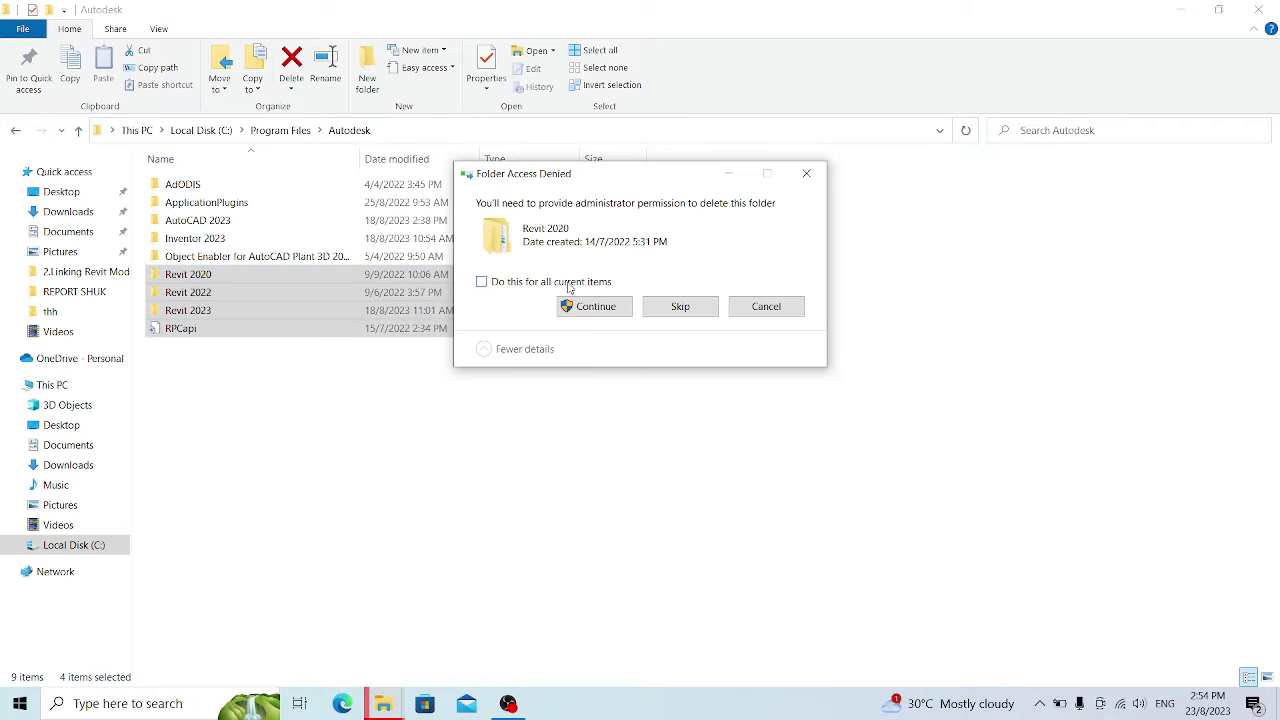
left_click(482, 282)
left_click(590, 305)
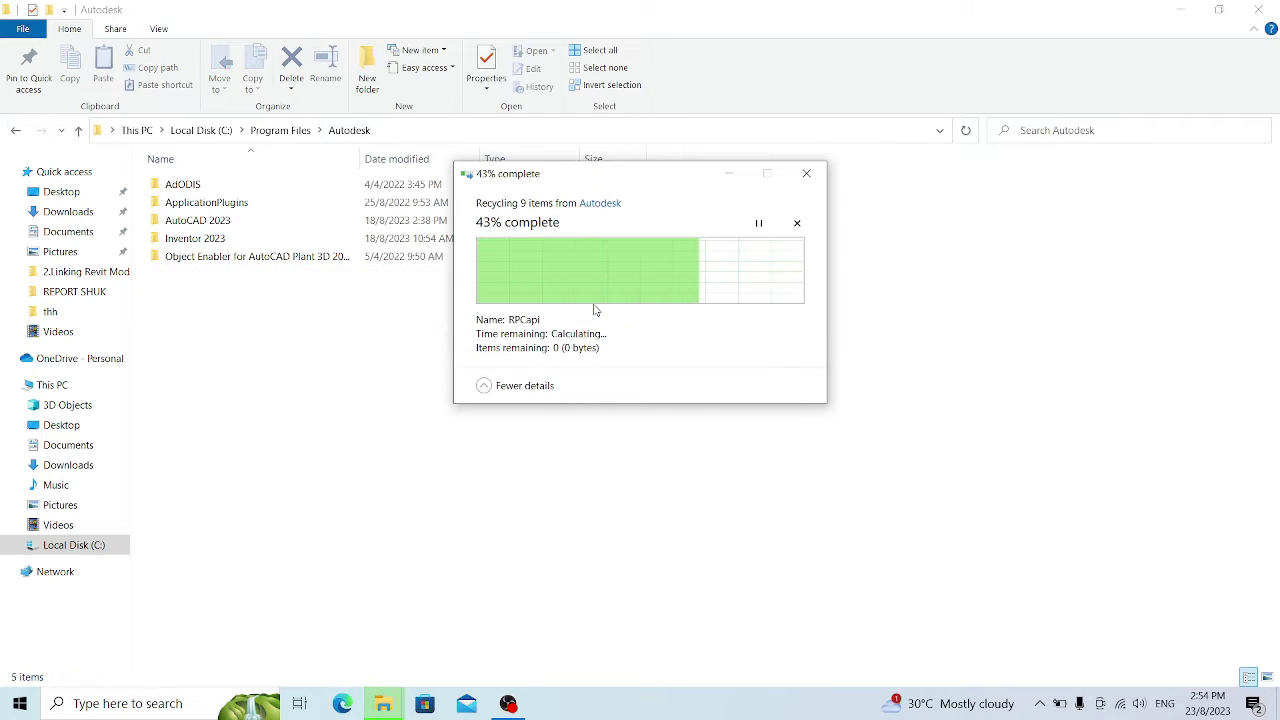
Step: Delete the Object Enabler for AutoCAD Plant 3D 2023 and ApplicationPlugins folders from the Autodesk folder, granting administrator permission
left_click(296, 260)
key("Delete")
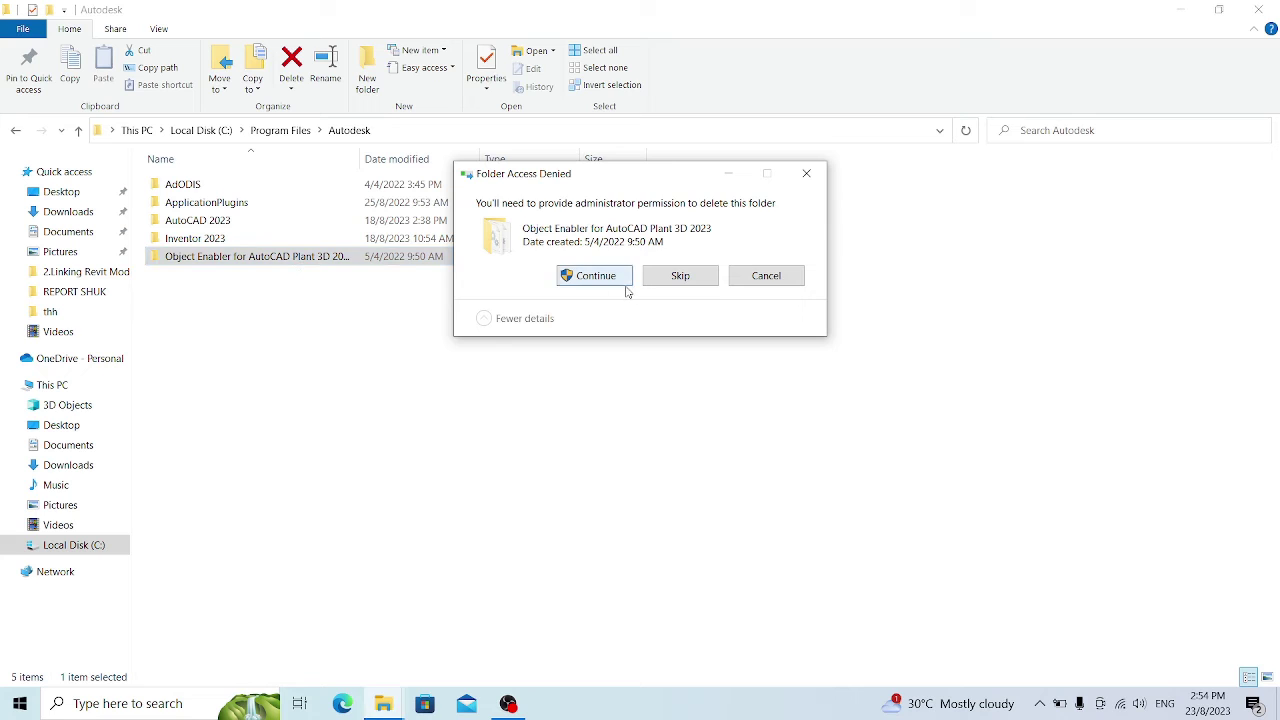
left_click(620, 283)
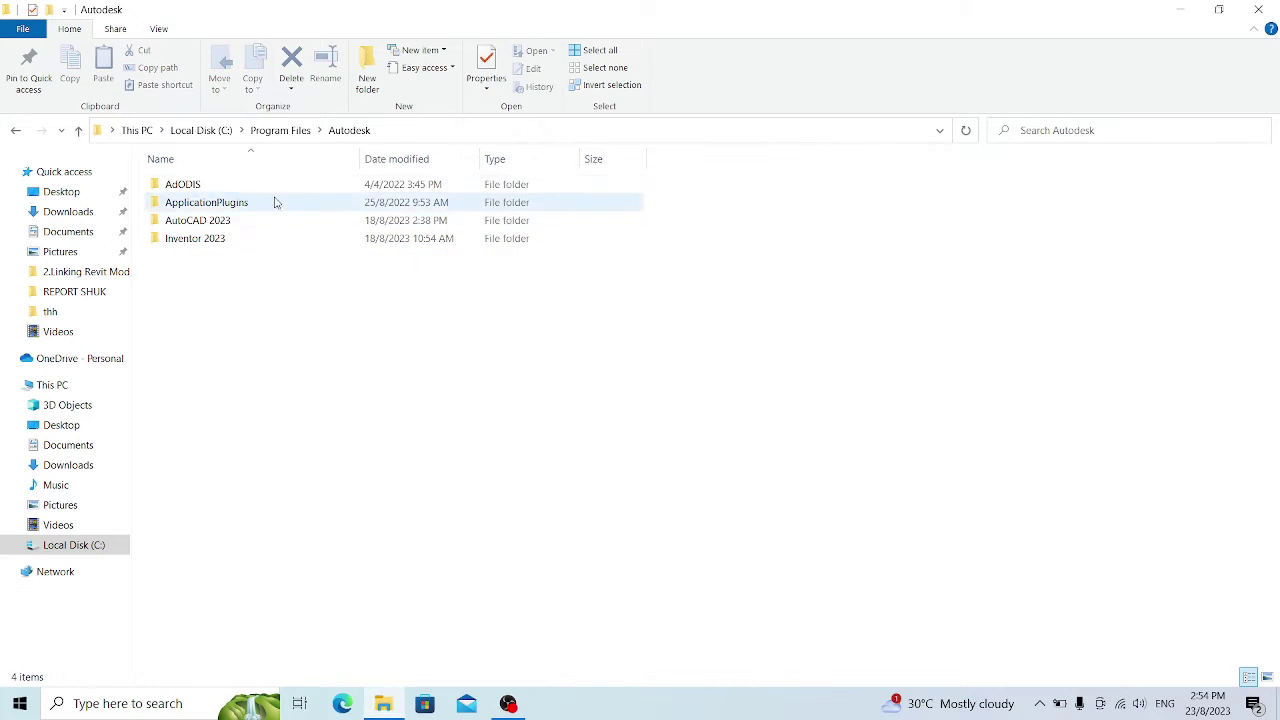
left_click(214, 204)
key("Delete")
left_click(602, 280)
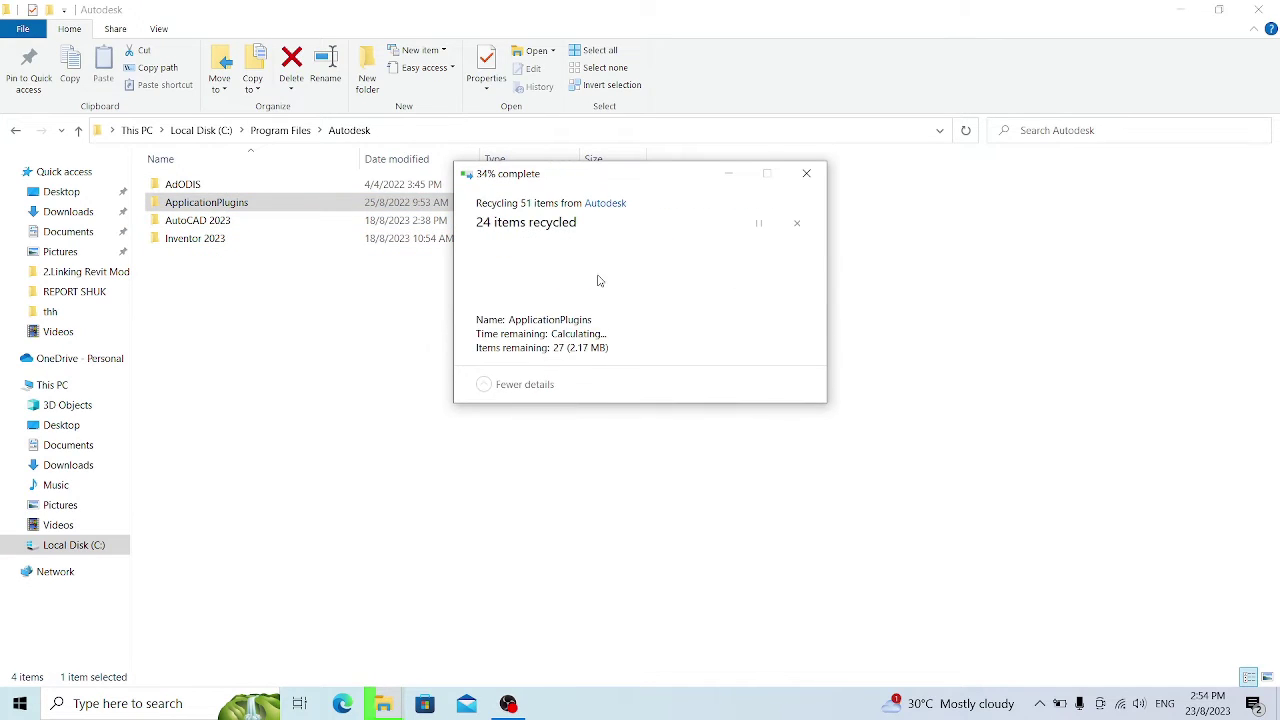
Step: Delete the AutoCAD 2023 and Inventor 2023 folders from the Autodesk folder, granting administrator permission
left_click(330, 205)
key("Delete")
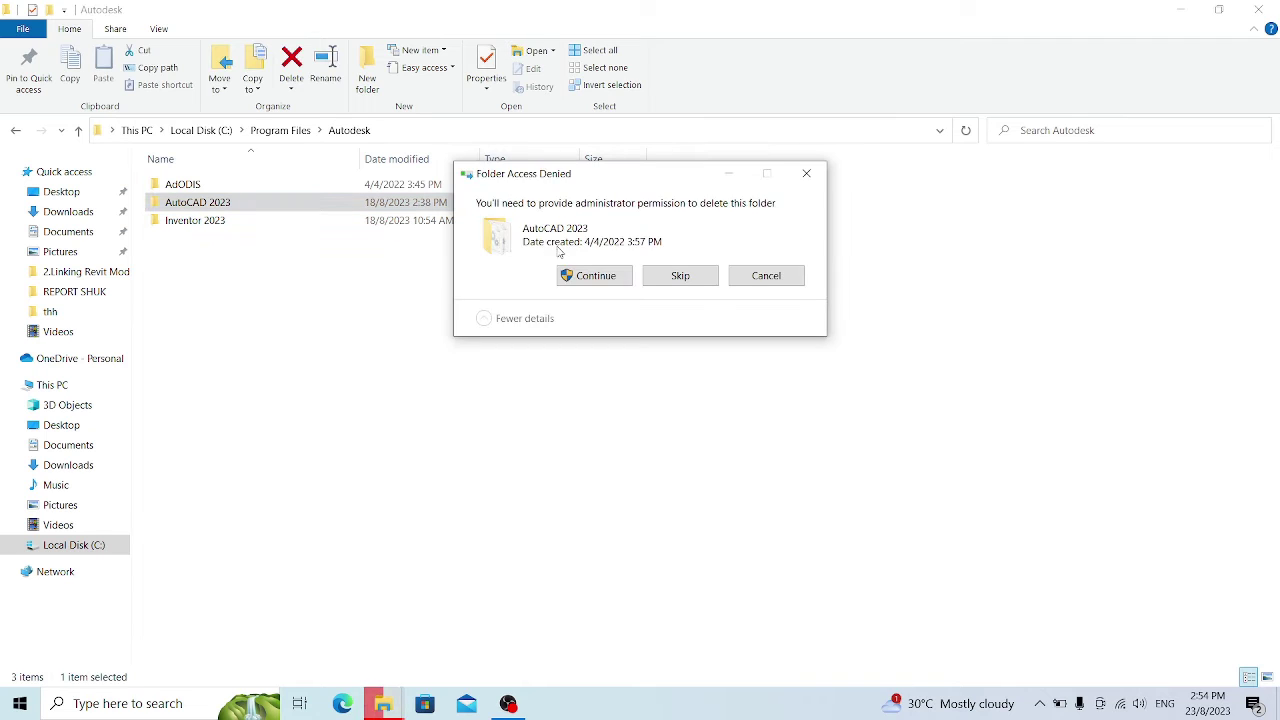
left_click(595, 276)
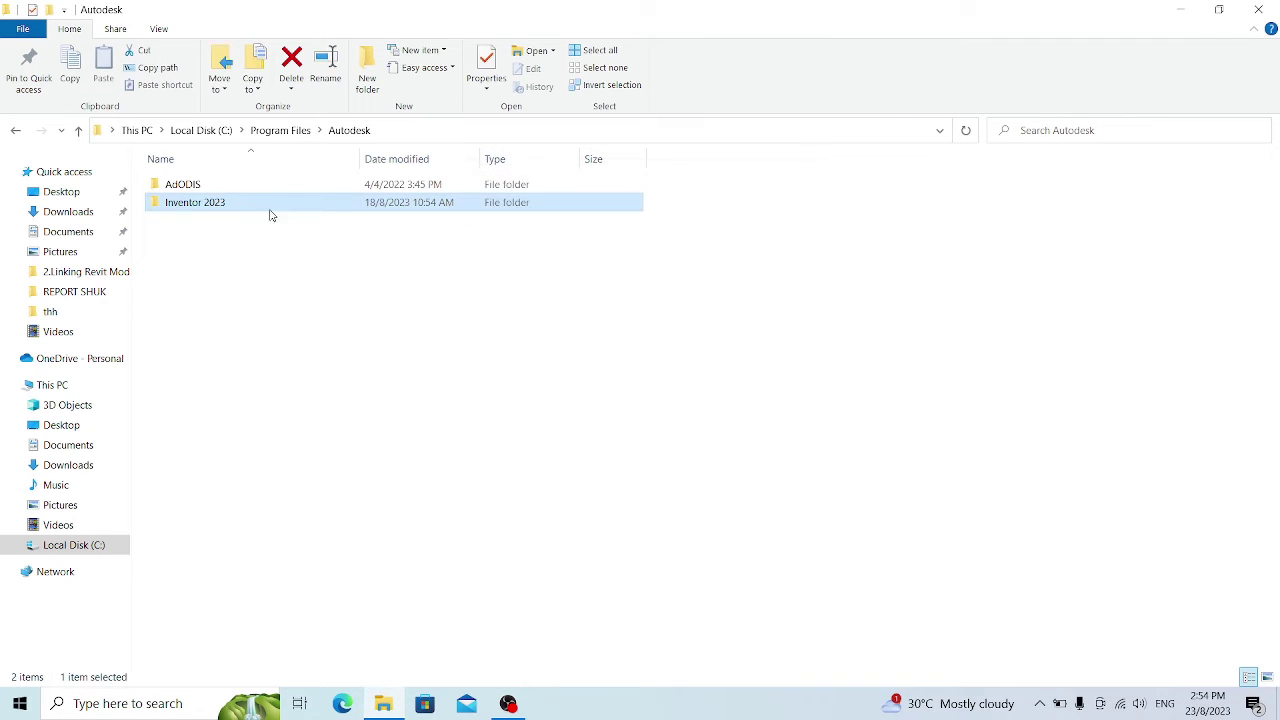
key("Delete")
left_click(580, 276)
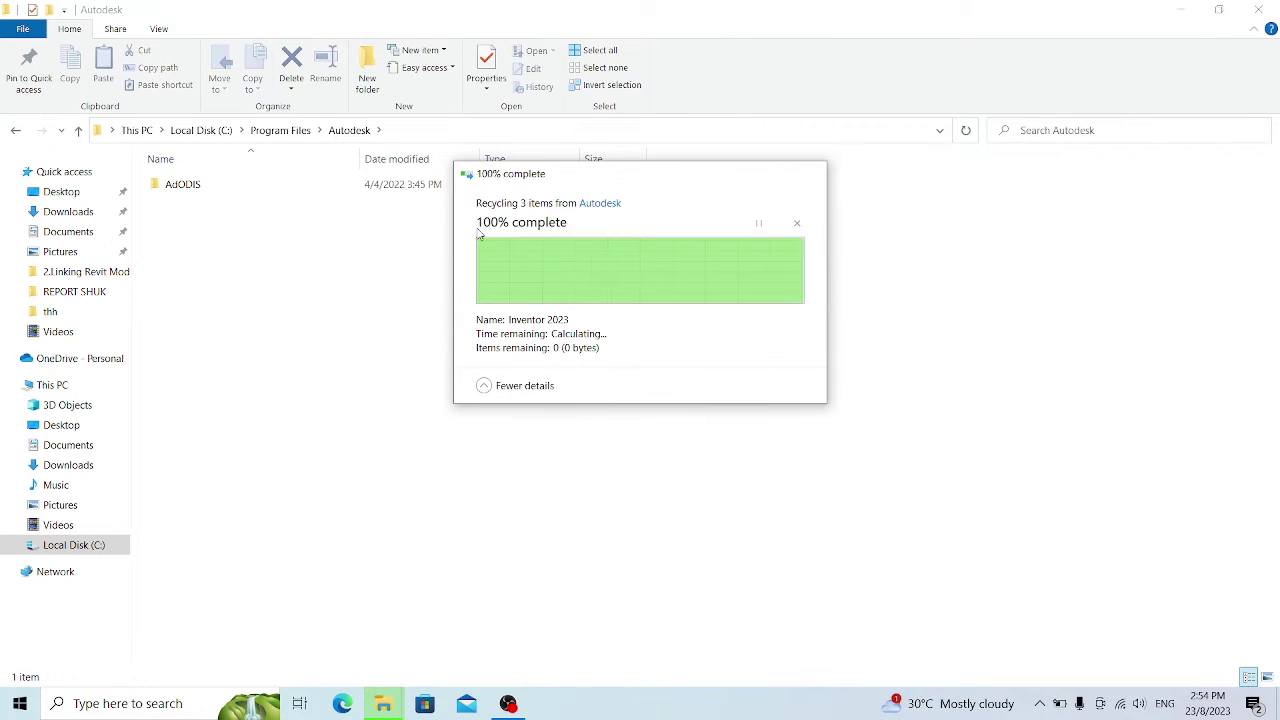
Step: Try to delete the AdODIS folder from the Autodesk folder with administrator permission
left_click(378, 191)
key("Delete")
left_click(575, 277)
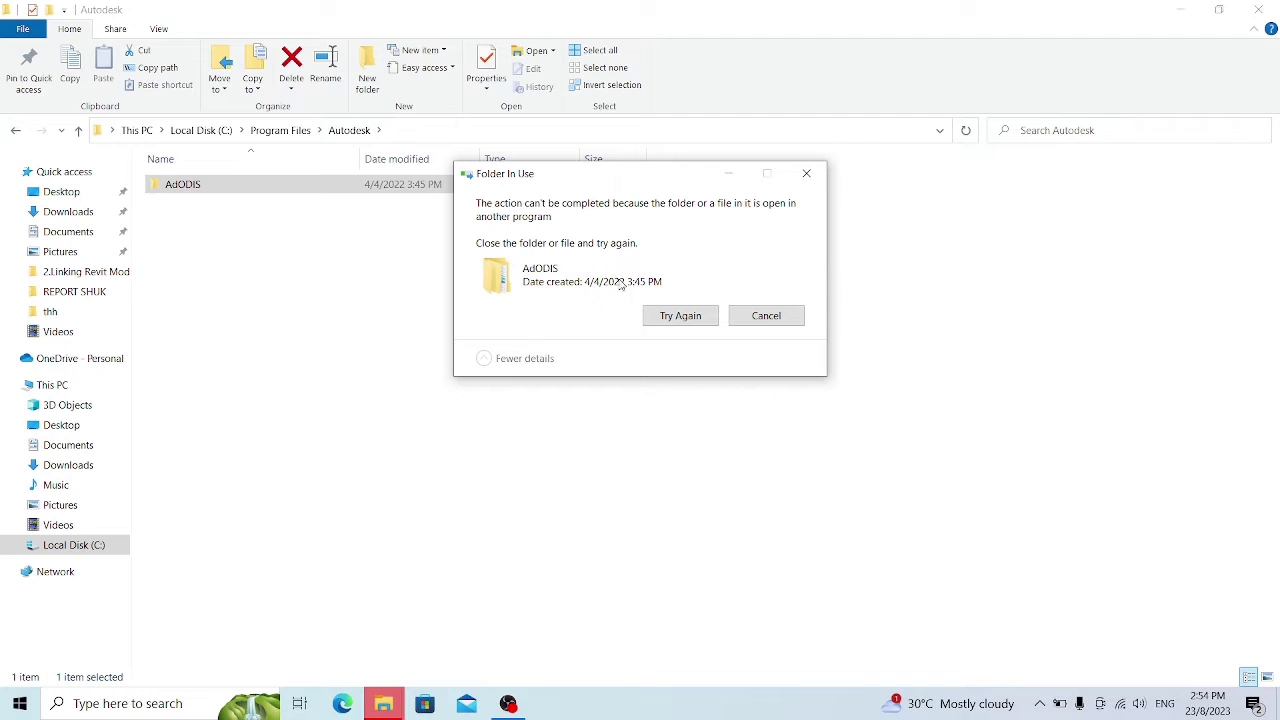
left_click(749, 317)
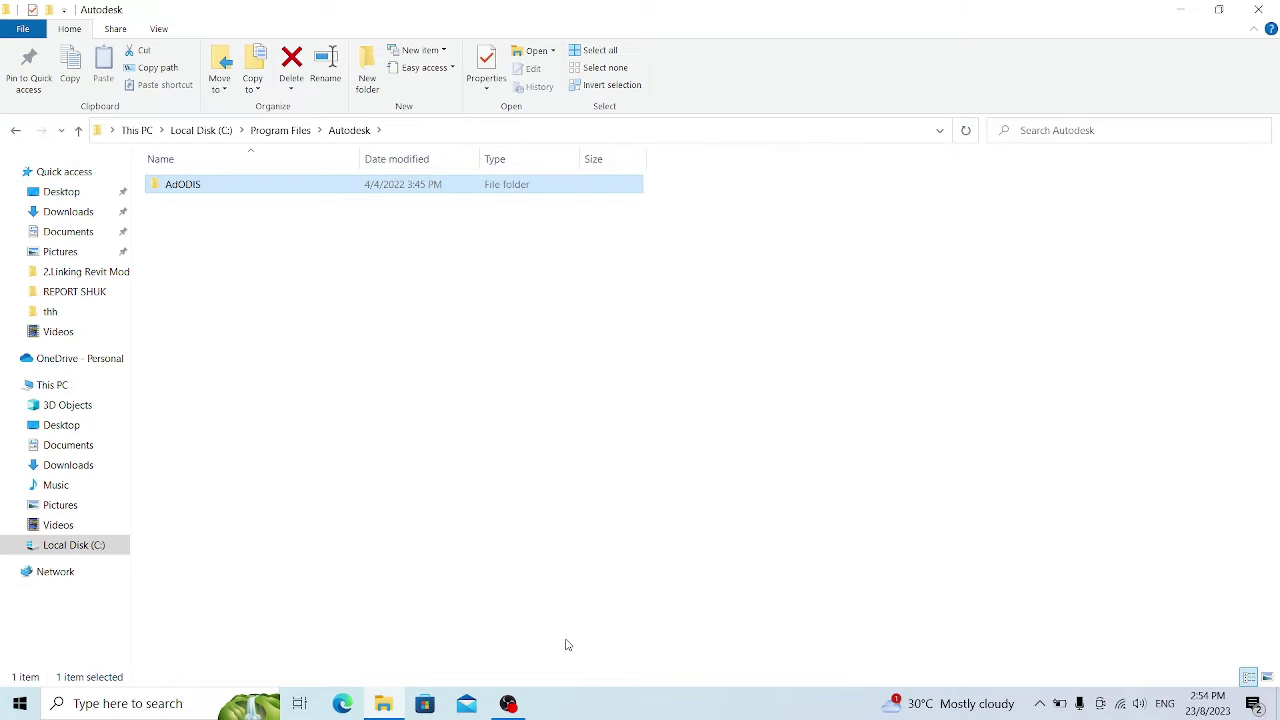
Step: Open Task Manager in its detailed view and end the Autodesk Access Core and Autodesk Desktop Delivery background processes
right_click(586, 695)
left_click(629, 612)
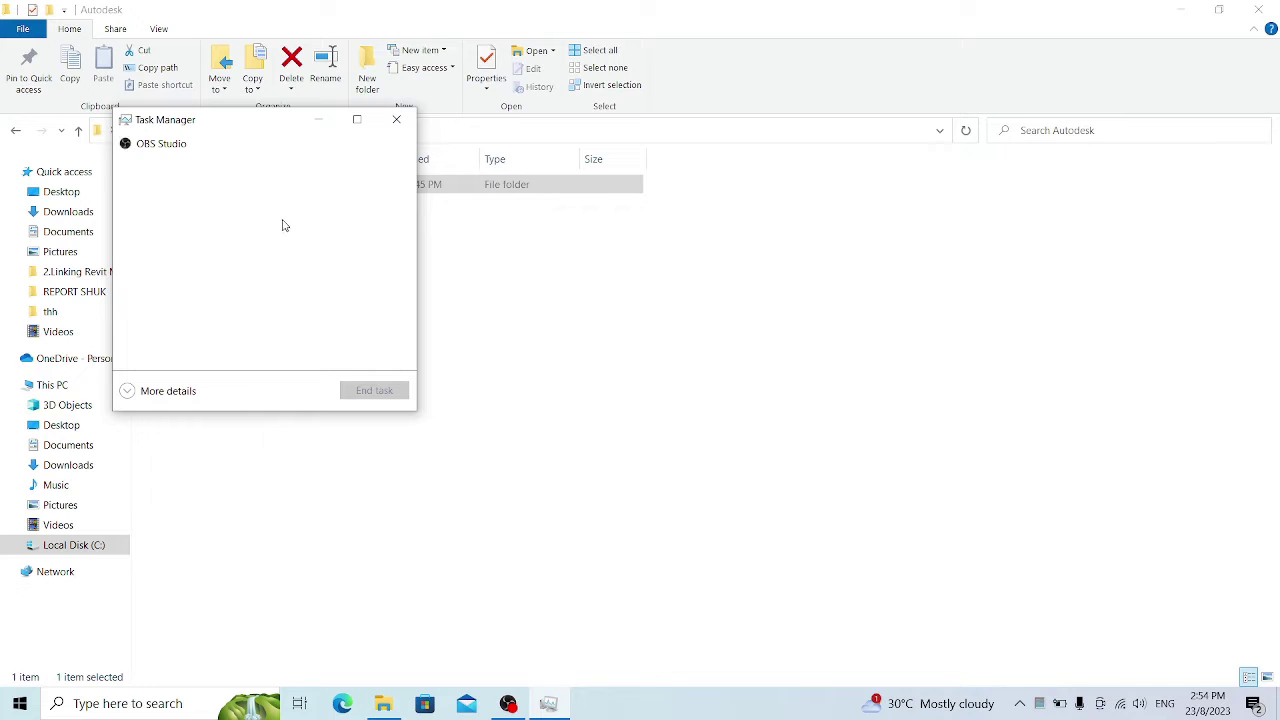
left_click(127, 391)
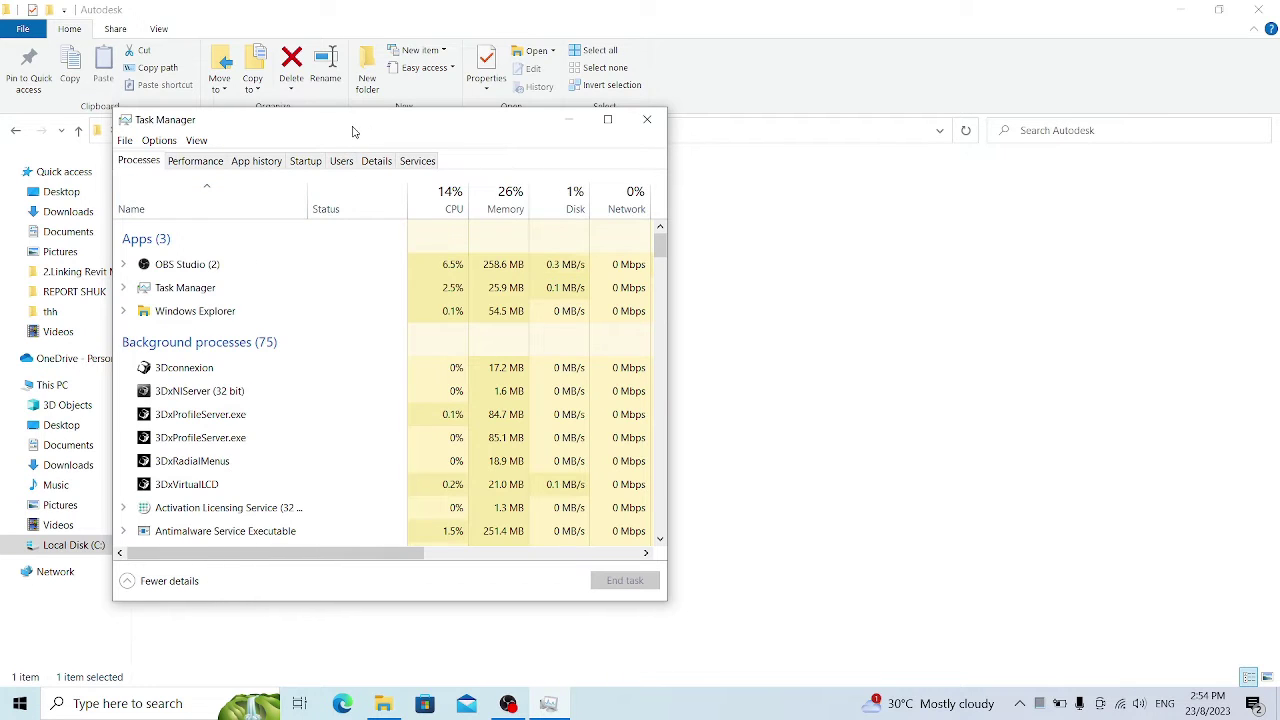
left_click_drag(352, 131, 580, 117)
scroll(531, 433, "down", 2)
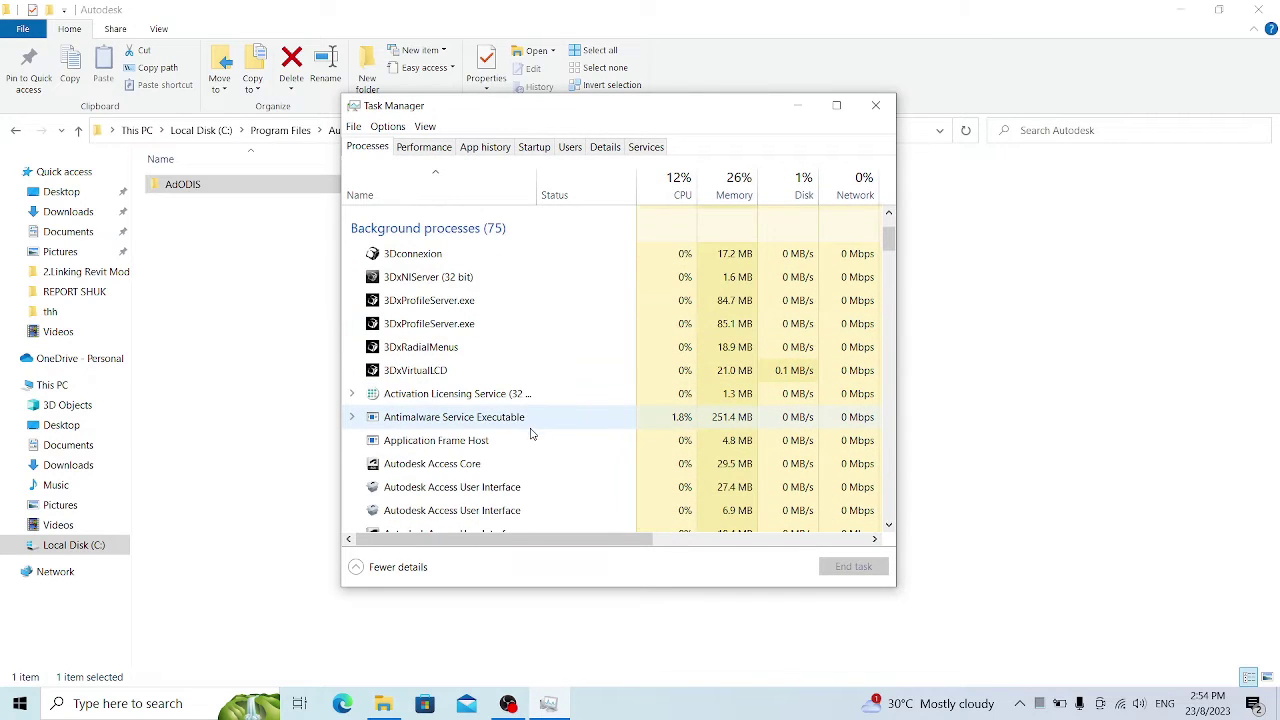
left_click(470, 464)
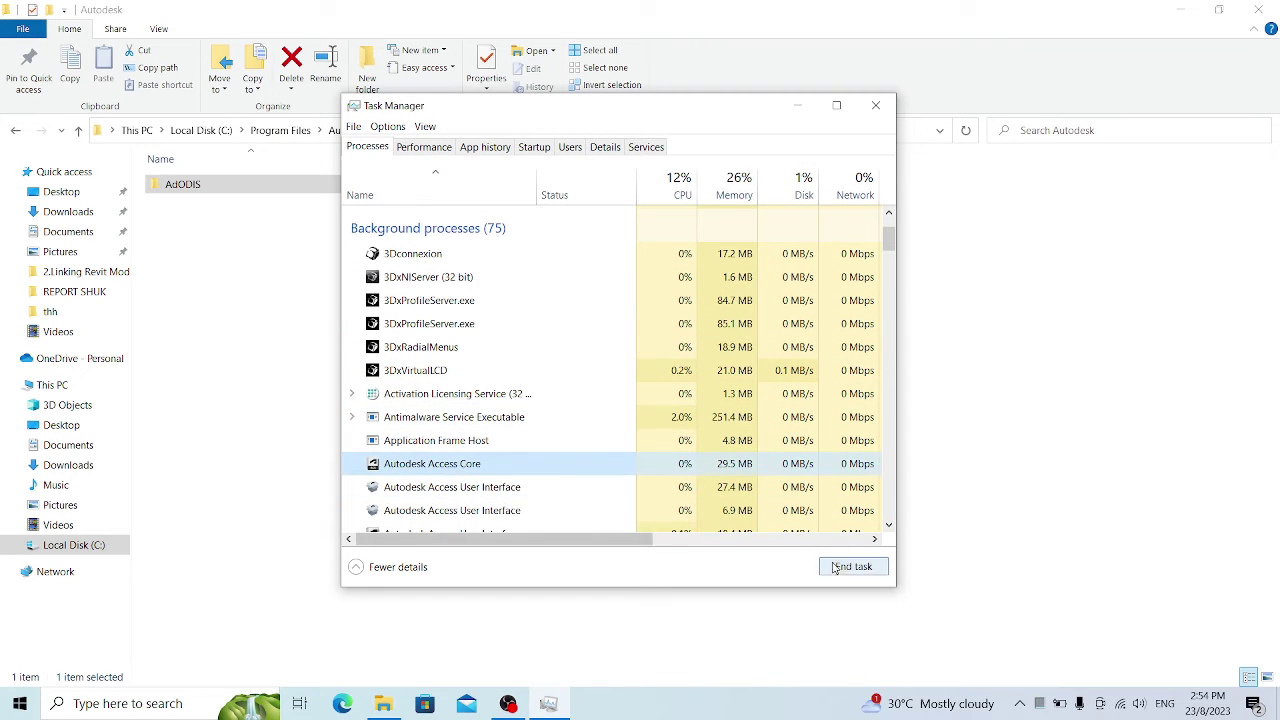
left_click(835, 567)
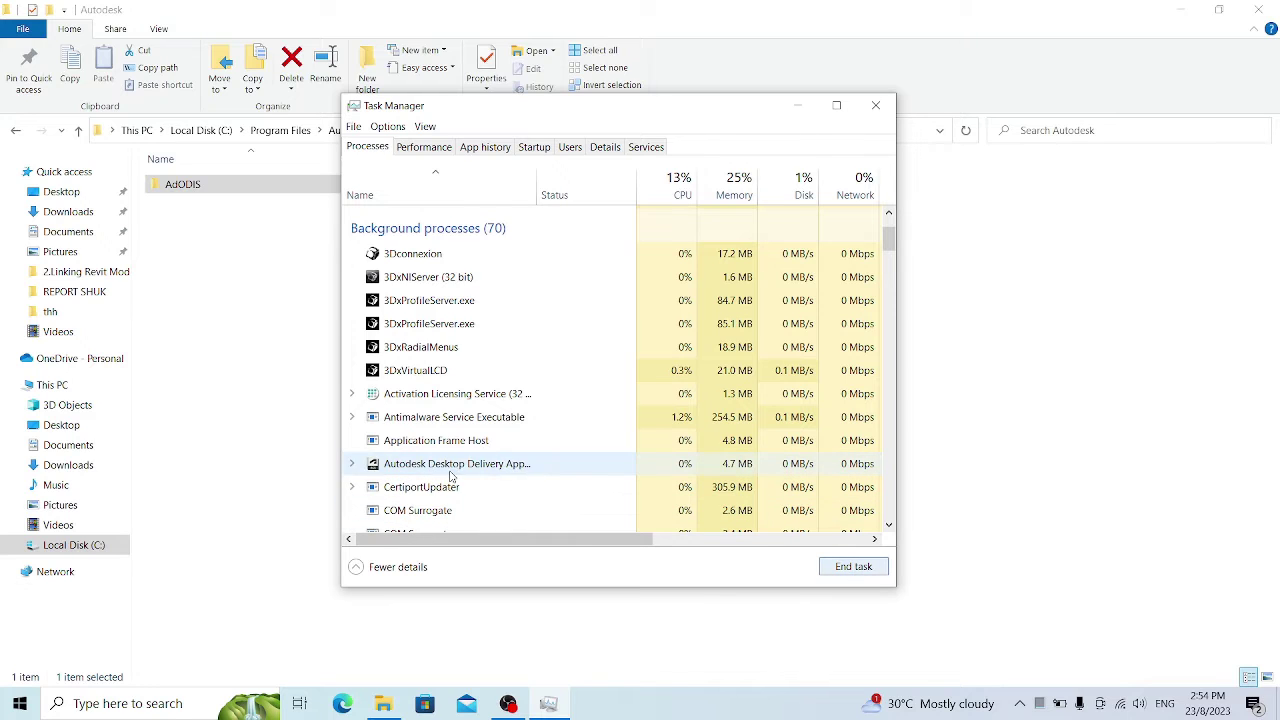
left_click(450, 466)
left_click(853, 567)
left_click(508, 470)
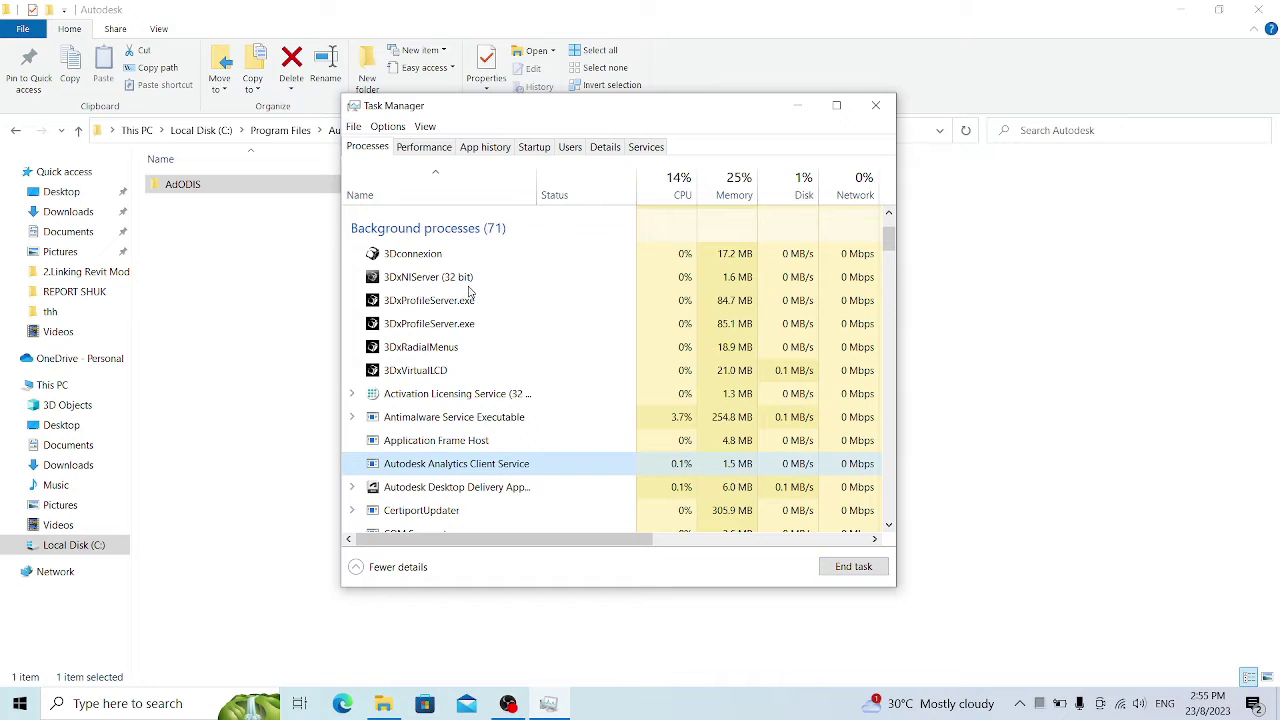
Step: Disable Autodesk Access Core in the Windows startup programs
left_click(421, 147)
left_click(462, 148)
left_click(543, 150)
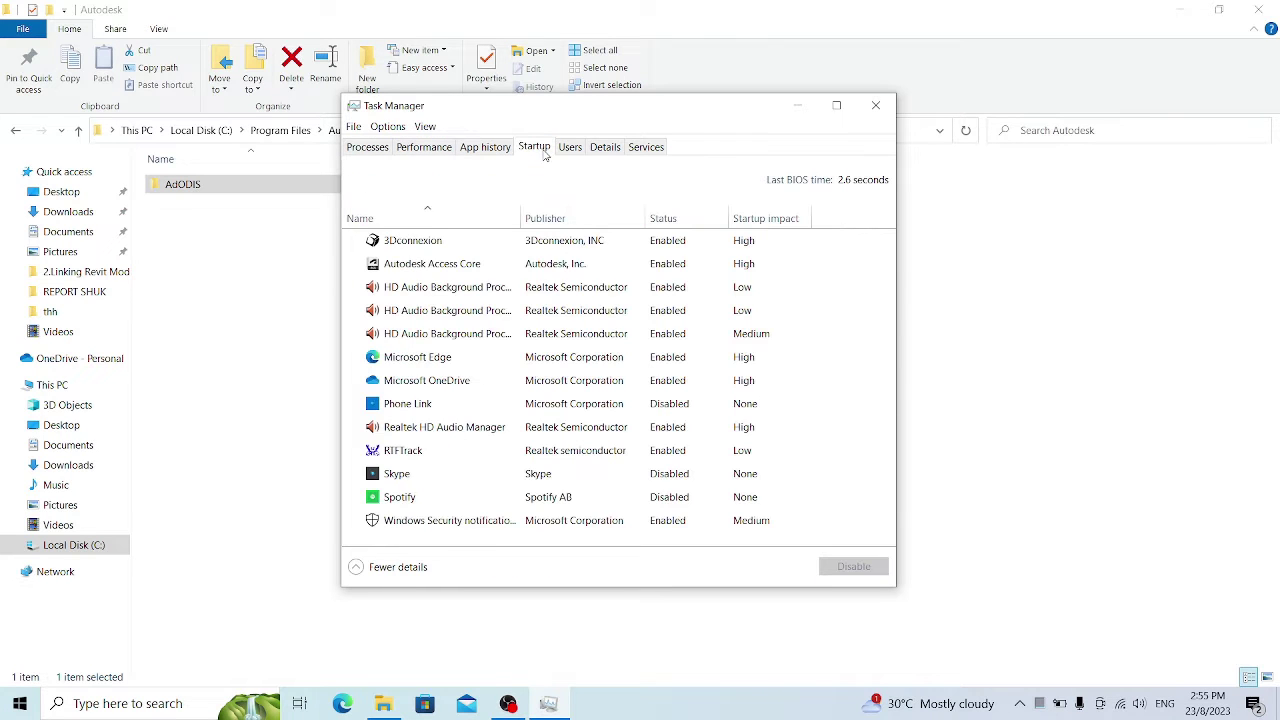
left_click(474, 264)
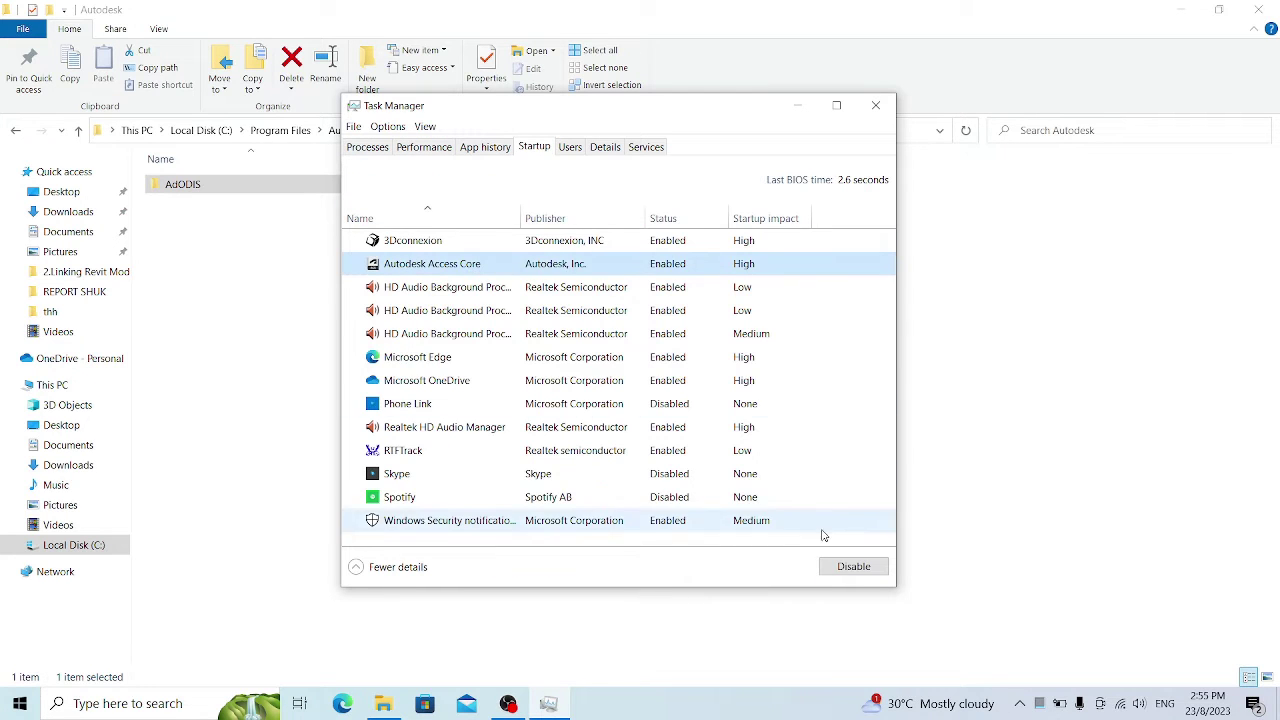
left_click(847, 567)
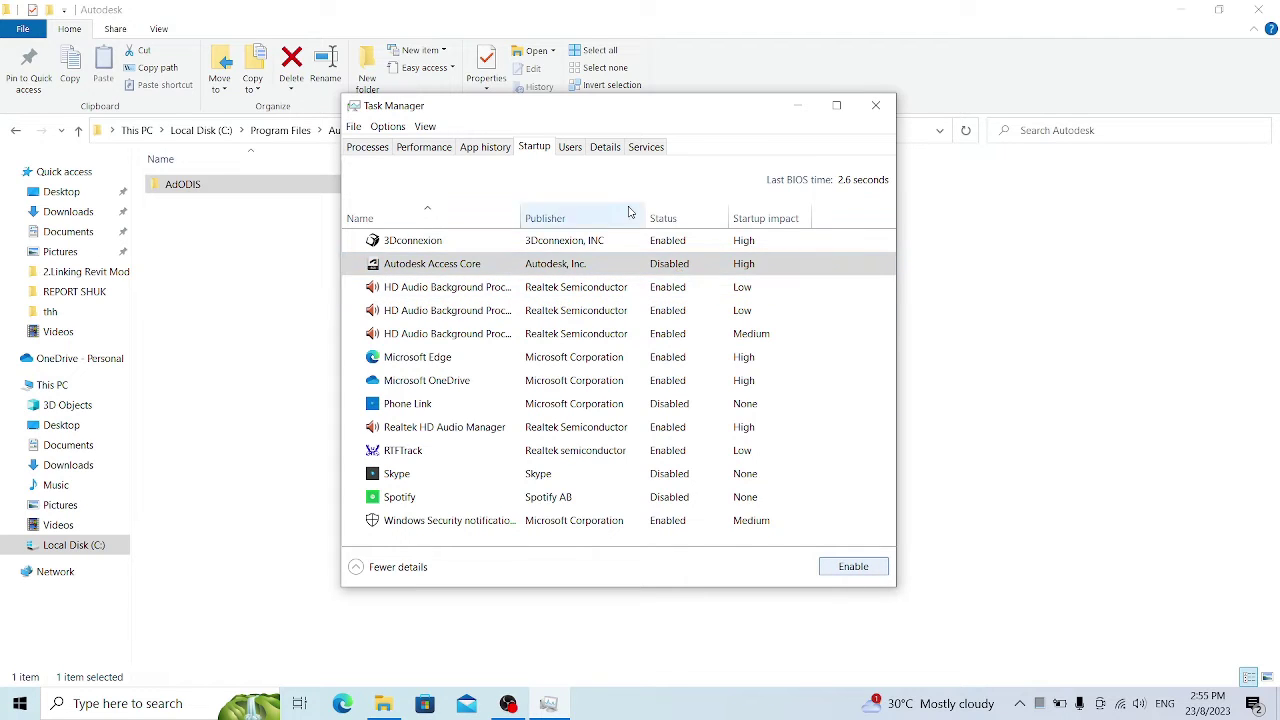
Step: Try to end the AdskAccessServiceHost.exe process from Task Manager's detailed process list
left_click(570, 147)
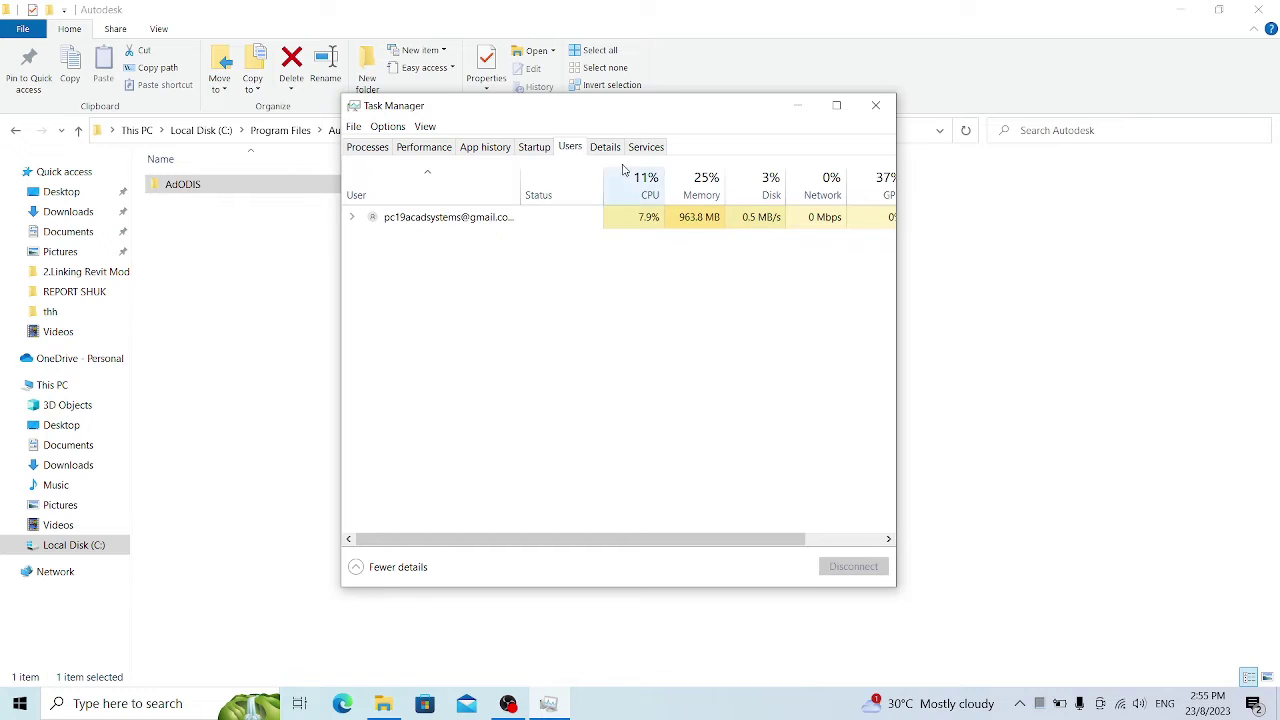
left_click(604, 146)
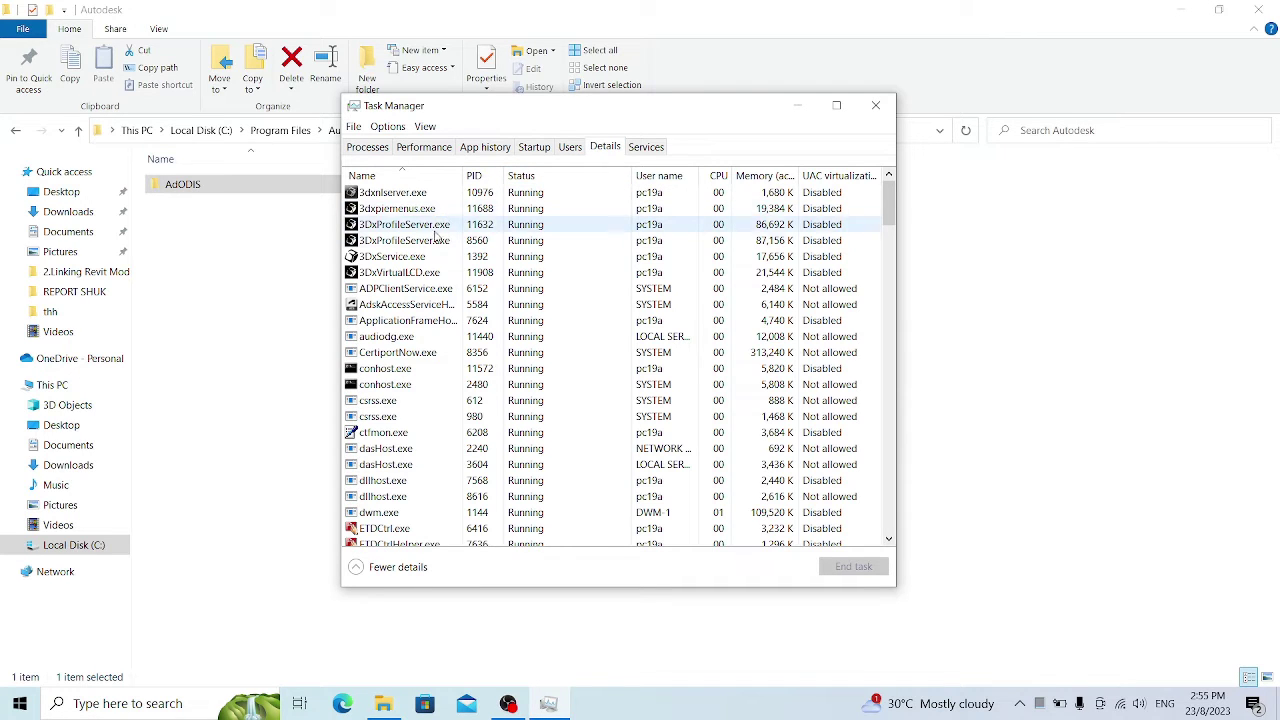
left_click(413, 310)
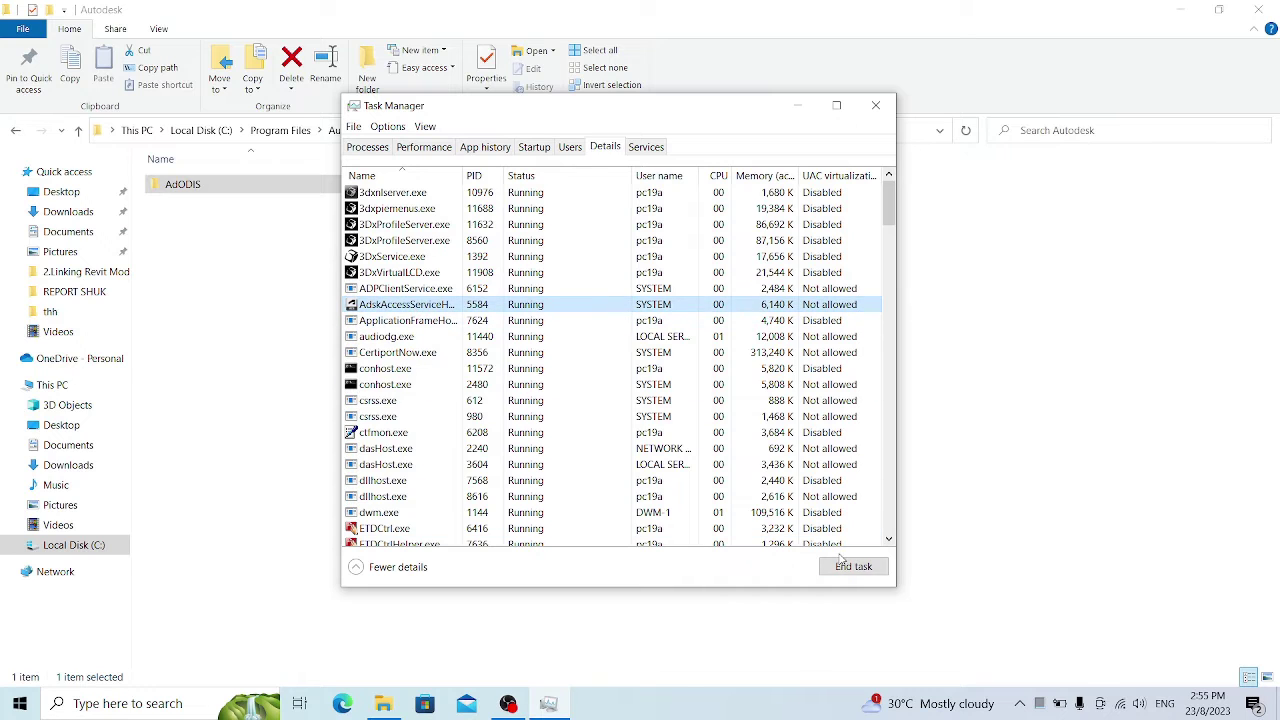
left_click(853, 566)
left_click(667, 390)
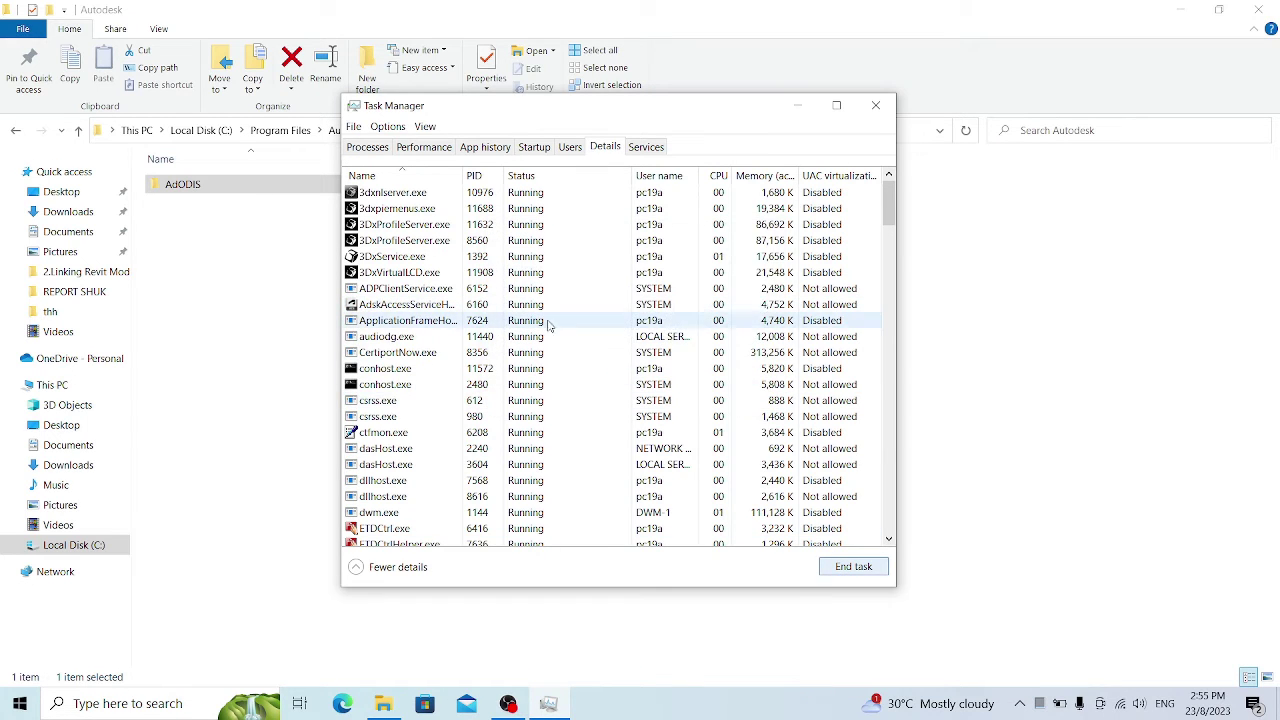
right_click(405, 306)
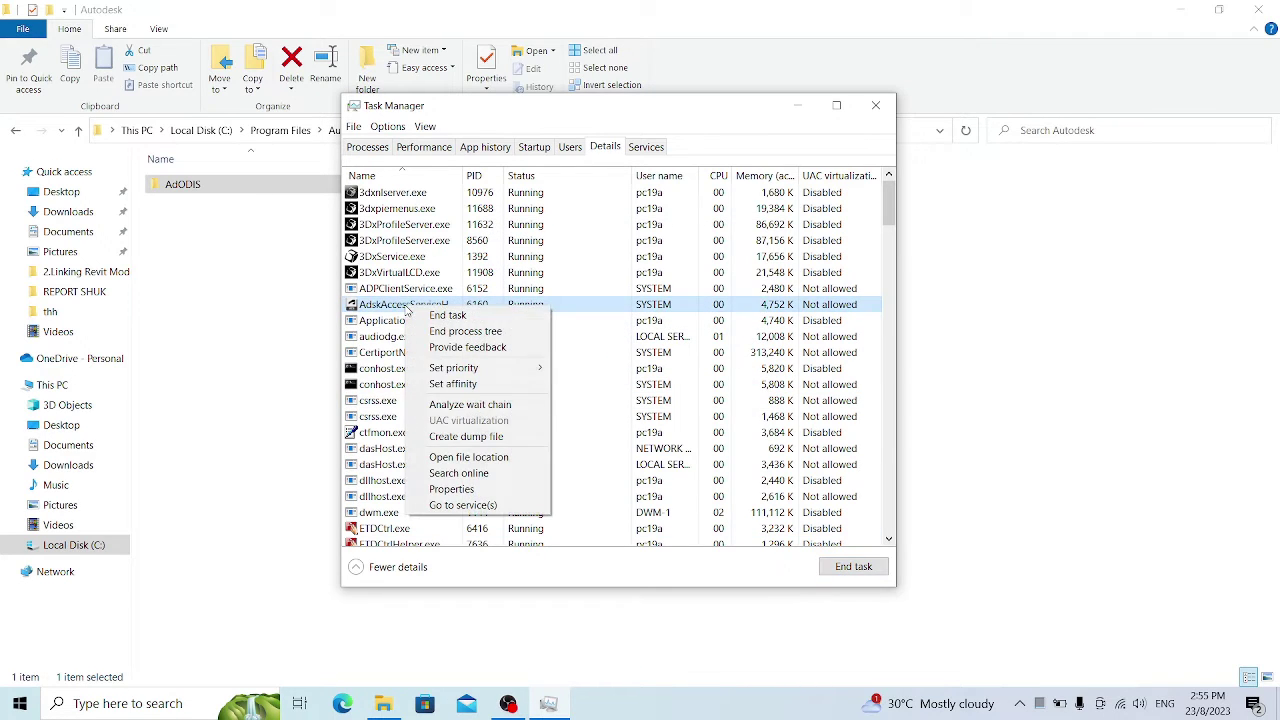
left_click(469, 316)
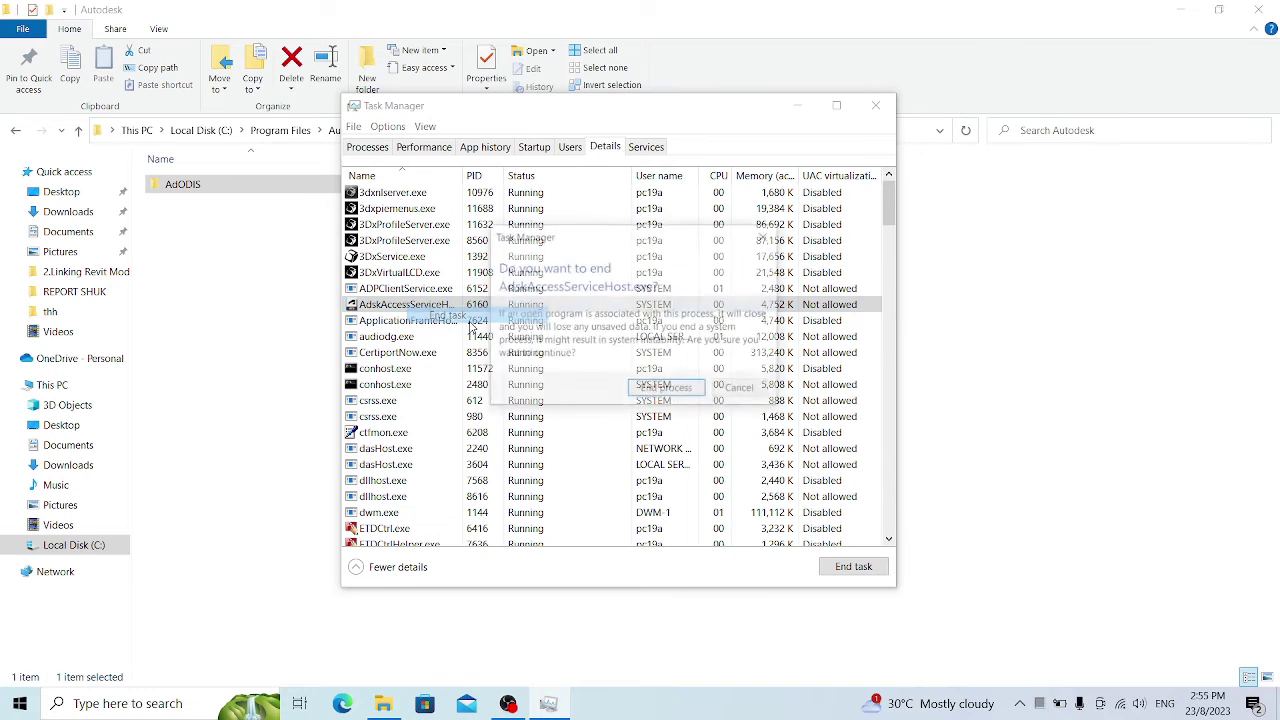
left_click(668, 389)
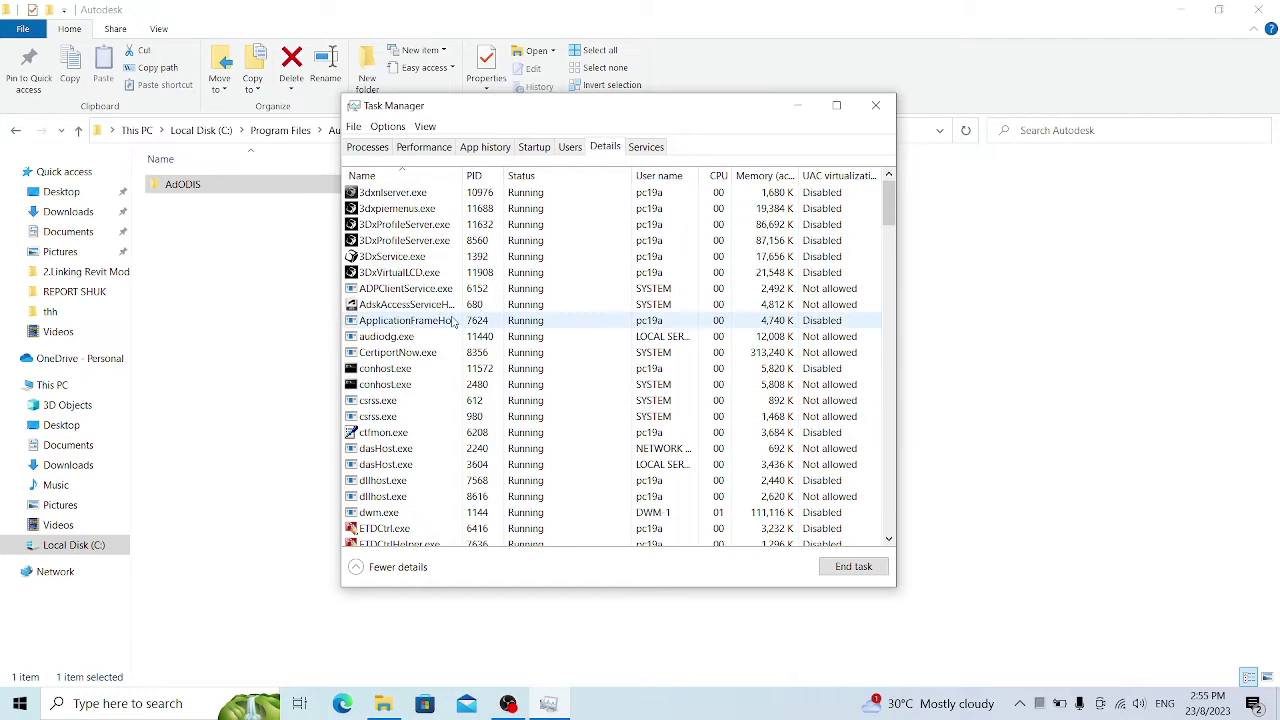
Step: Stop the Autodesk Access Service Host service in Task Manager
left_click(645, 147)
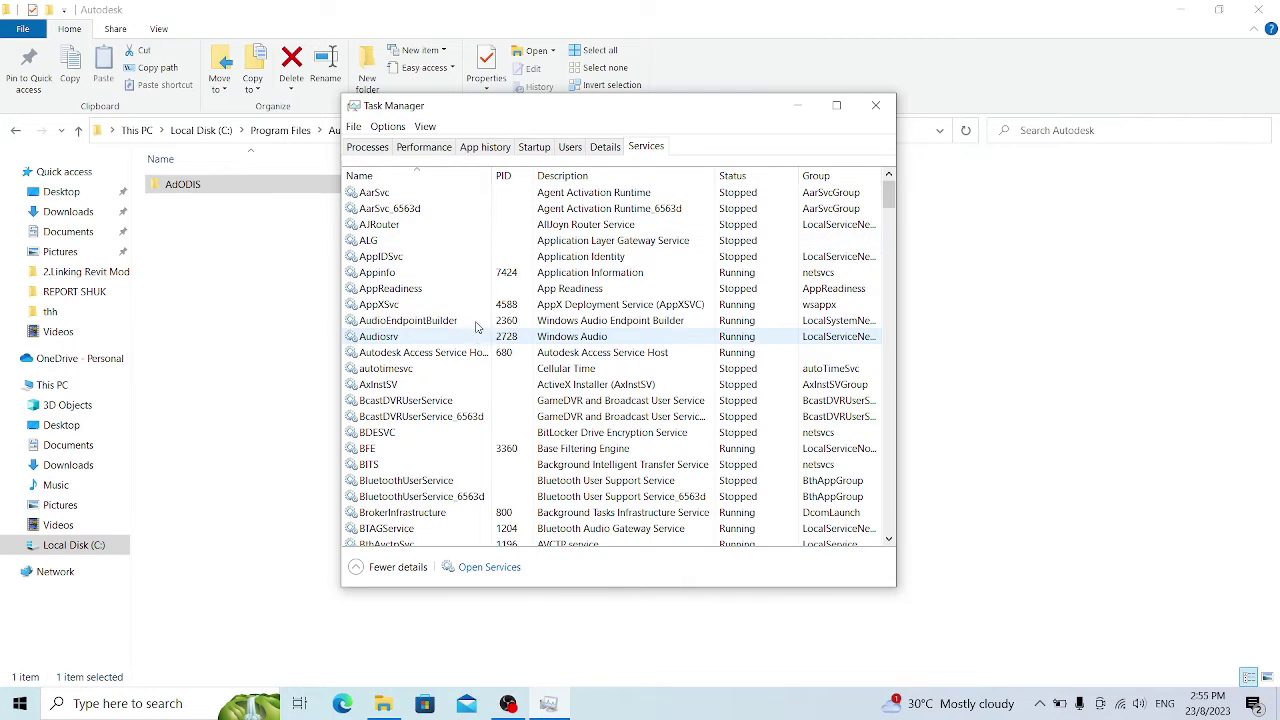
right_click(425, 360)
left_click(470, 384)
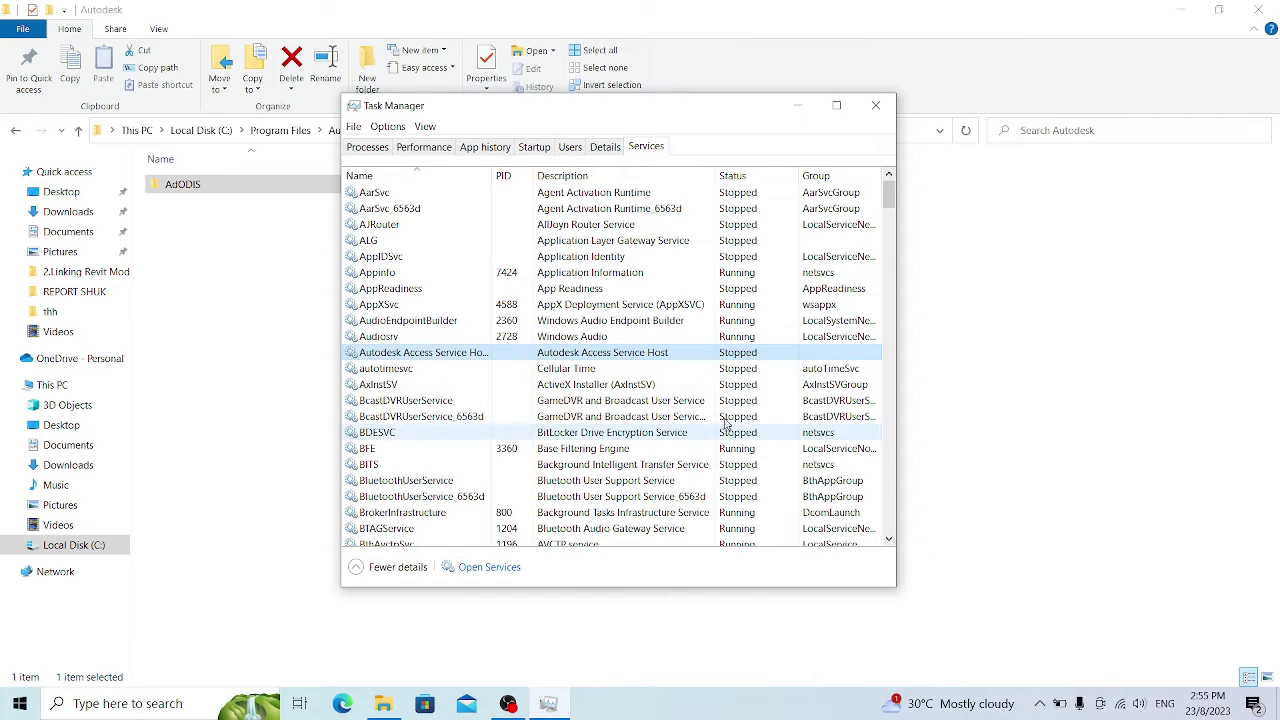
Step: End the Autodesk Analytics Client Service background process and close Task Manager
left_click(367, 147)
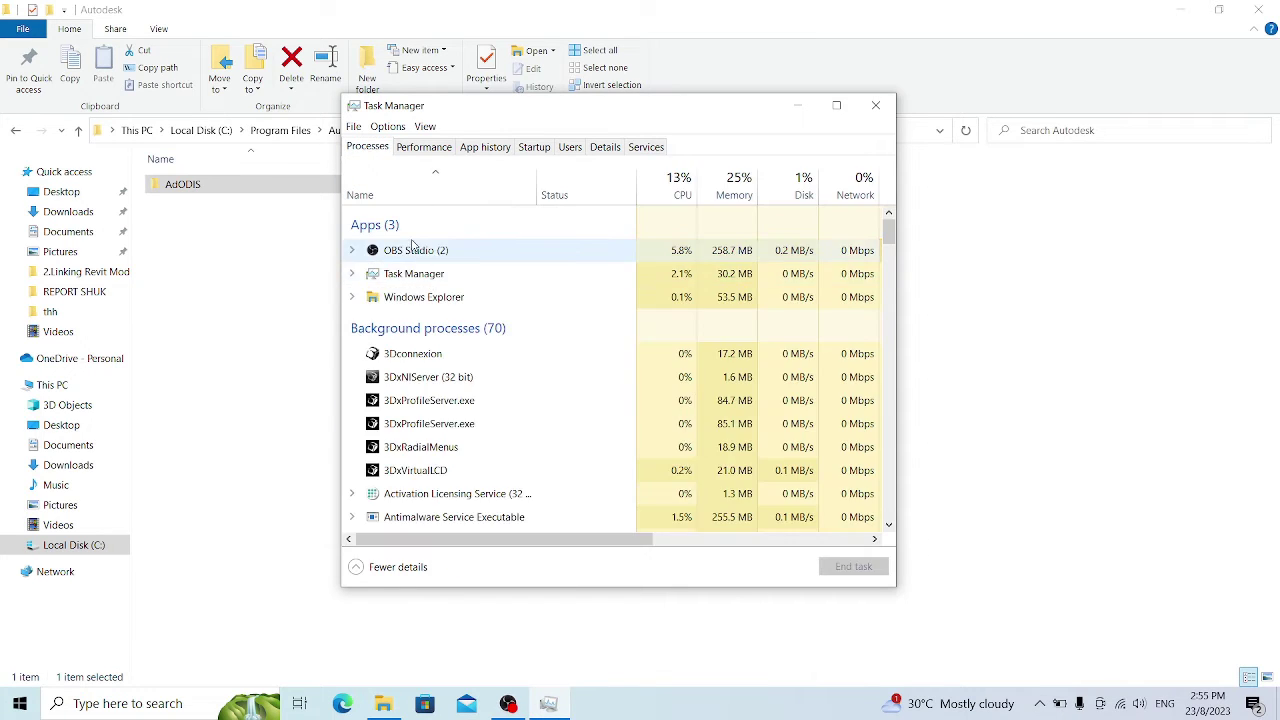
scroll(452, 437, "down", 2)
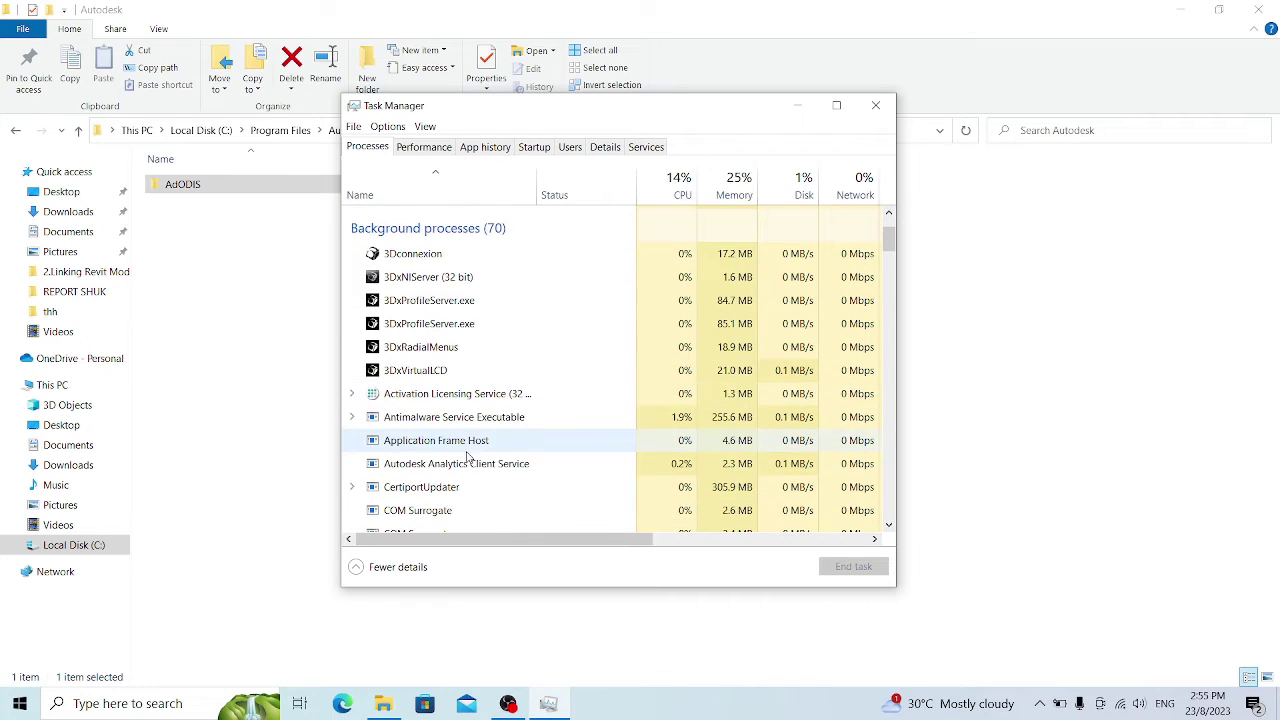
left_click(470, 464)
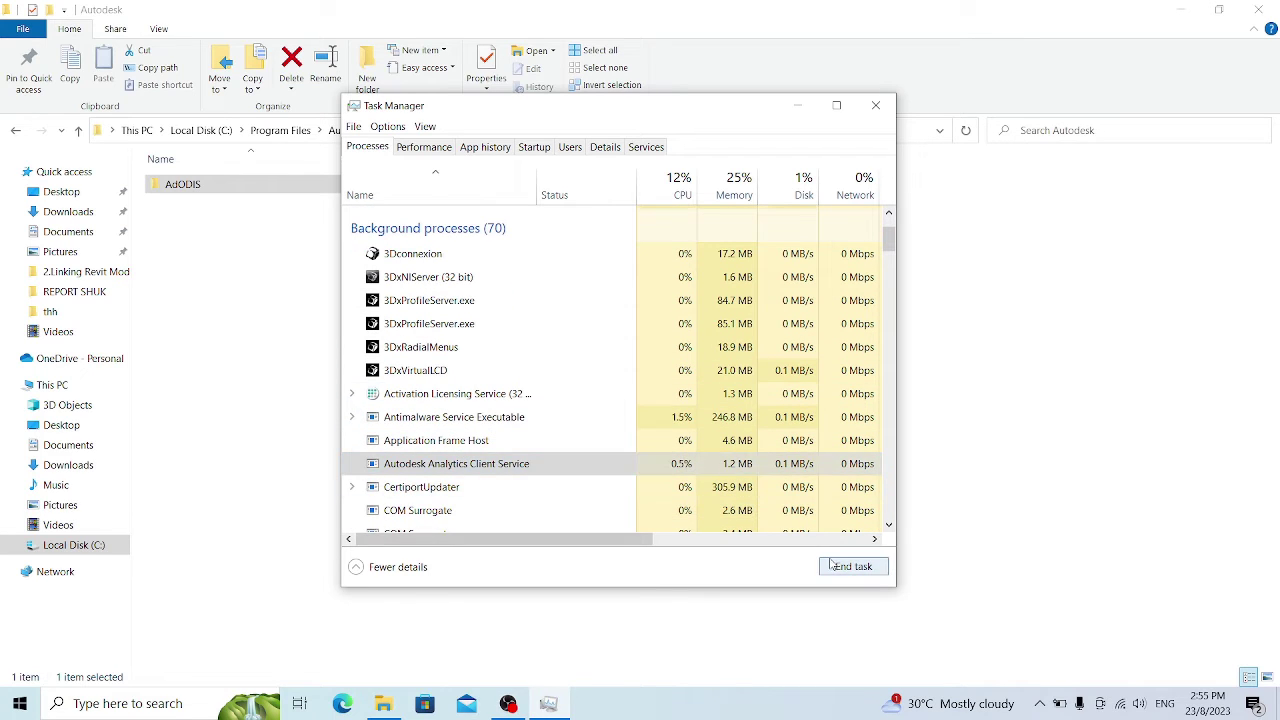
left_click(853, 566)
left_click(877, 107)
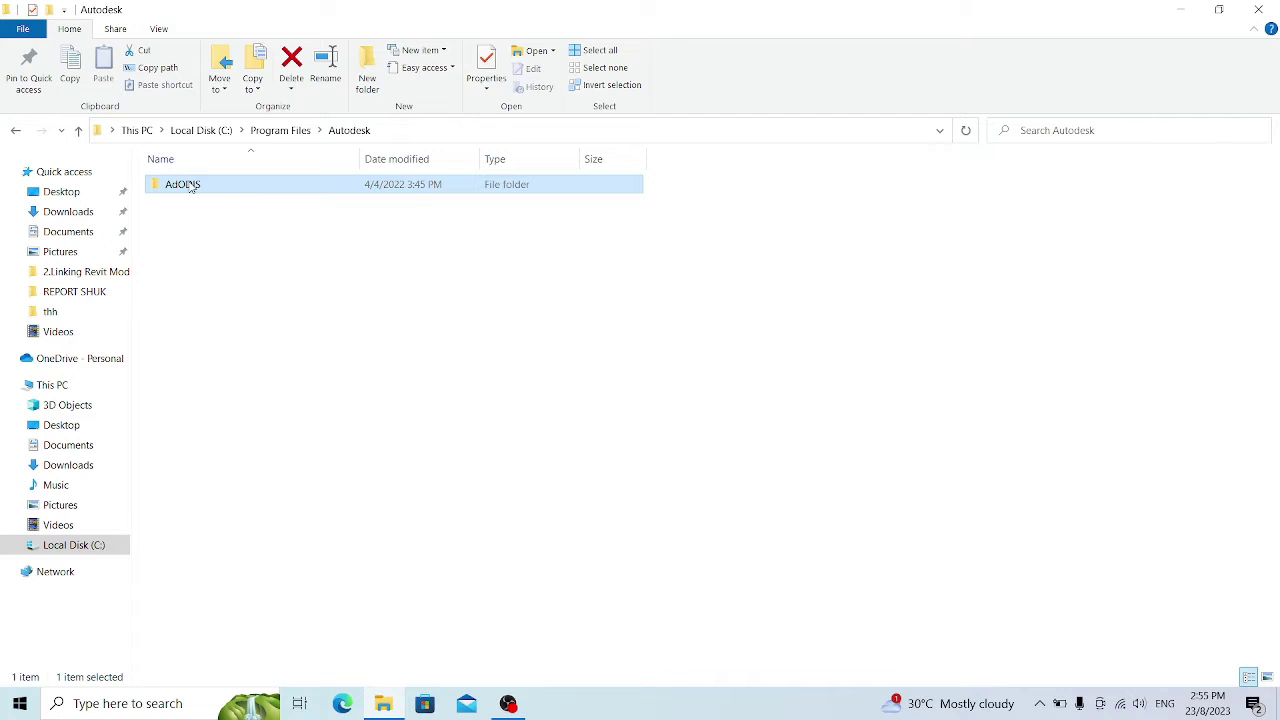
Step: Delete the AdODIS folder and the emptied Autodesk folder from Program Files
right_click(190, 186)
left_click(262, 444)
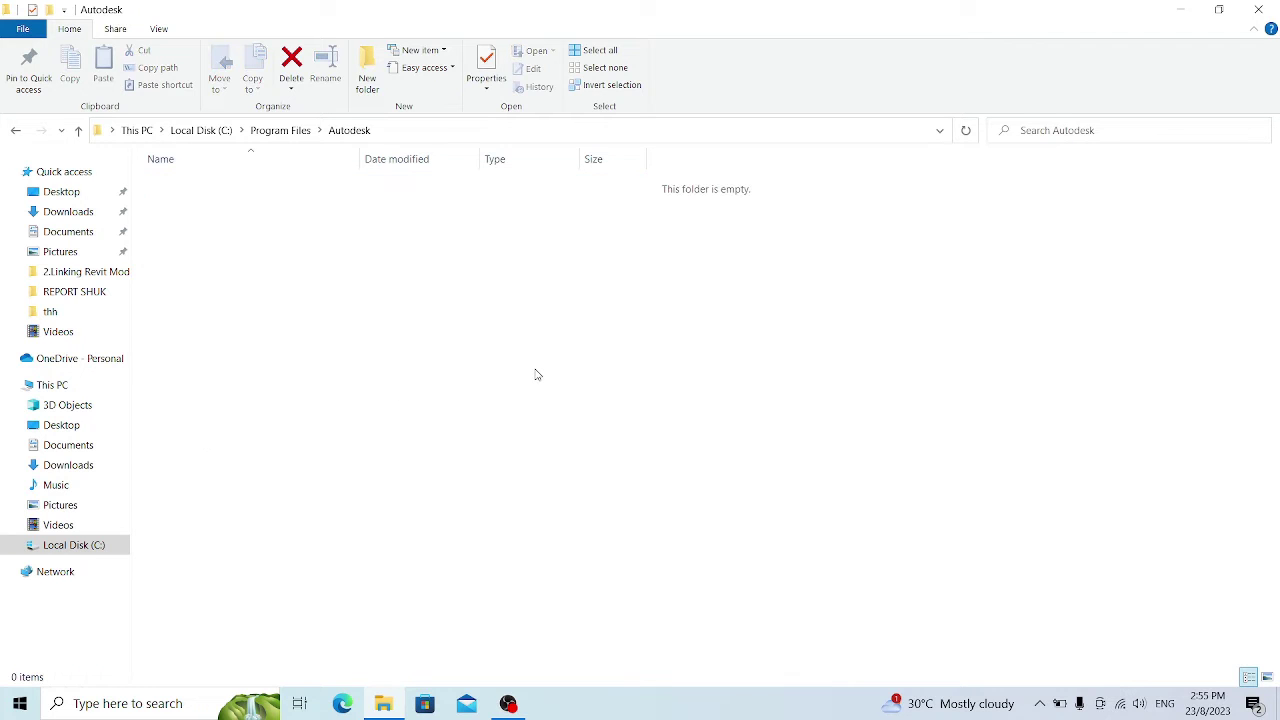
left_click(282, 131)
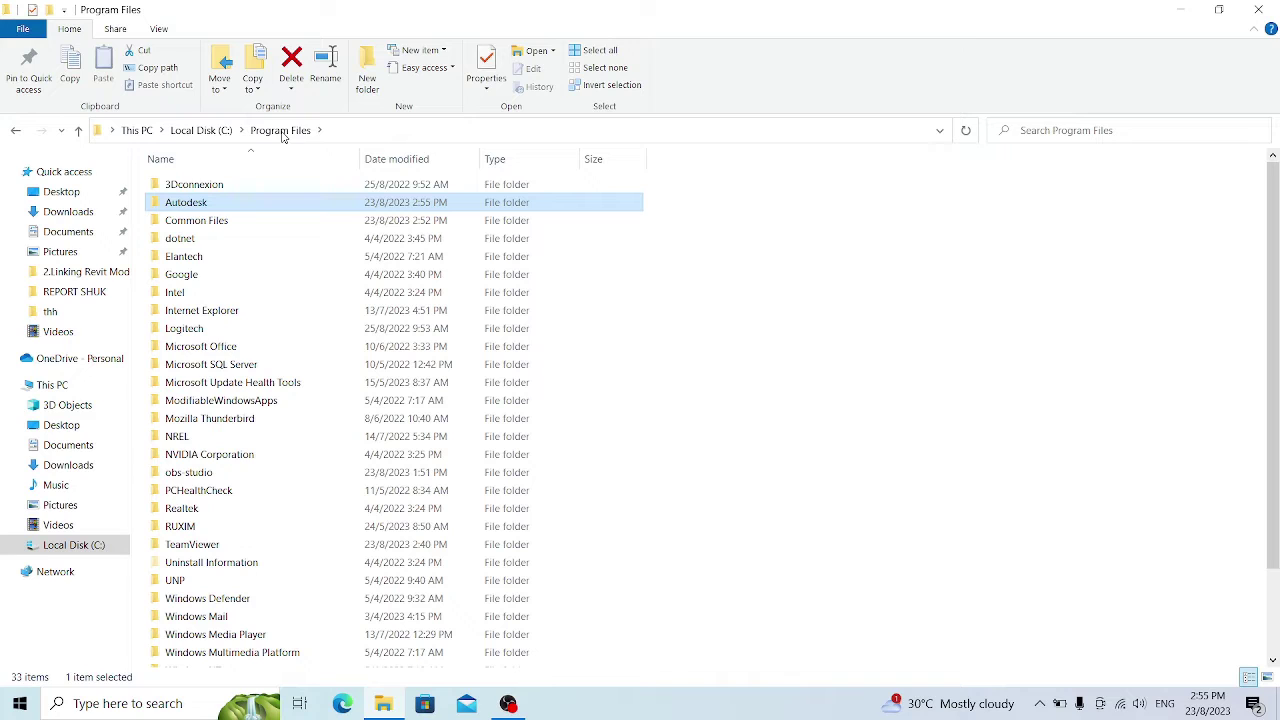
right_click(195, 202)
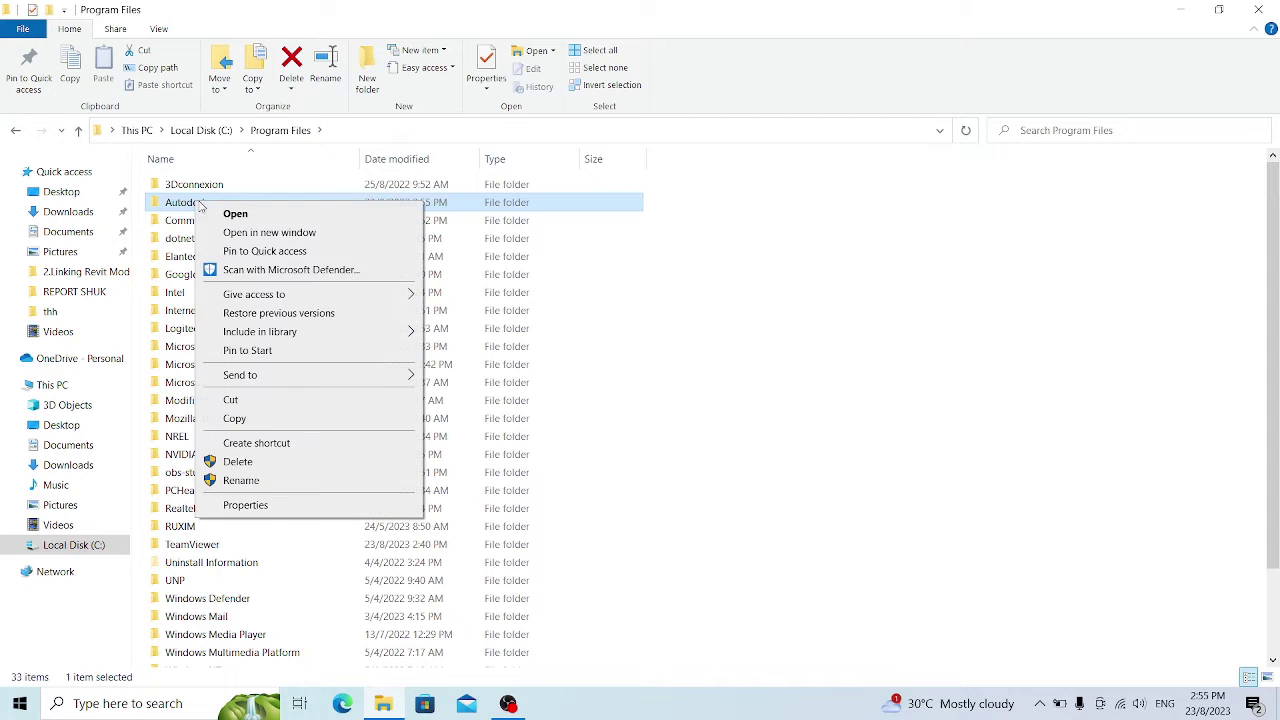
left_click(256, 462)
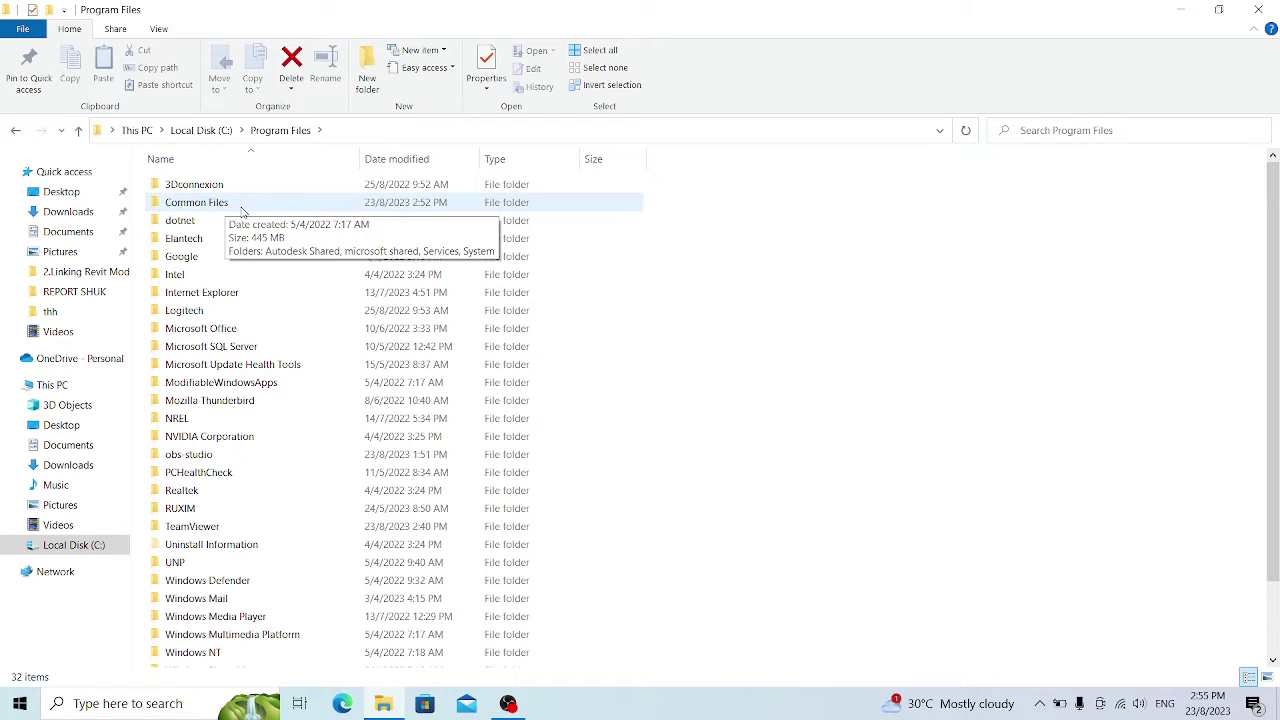
Step: Delete the Autodesk Shared folder from Common Files in Program Files
double_click(241, 206)
left_click(226, 190)
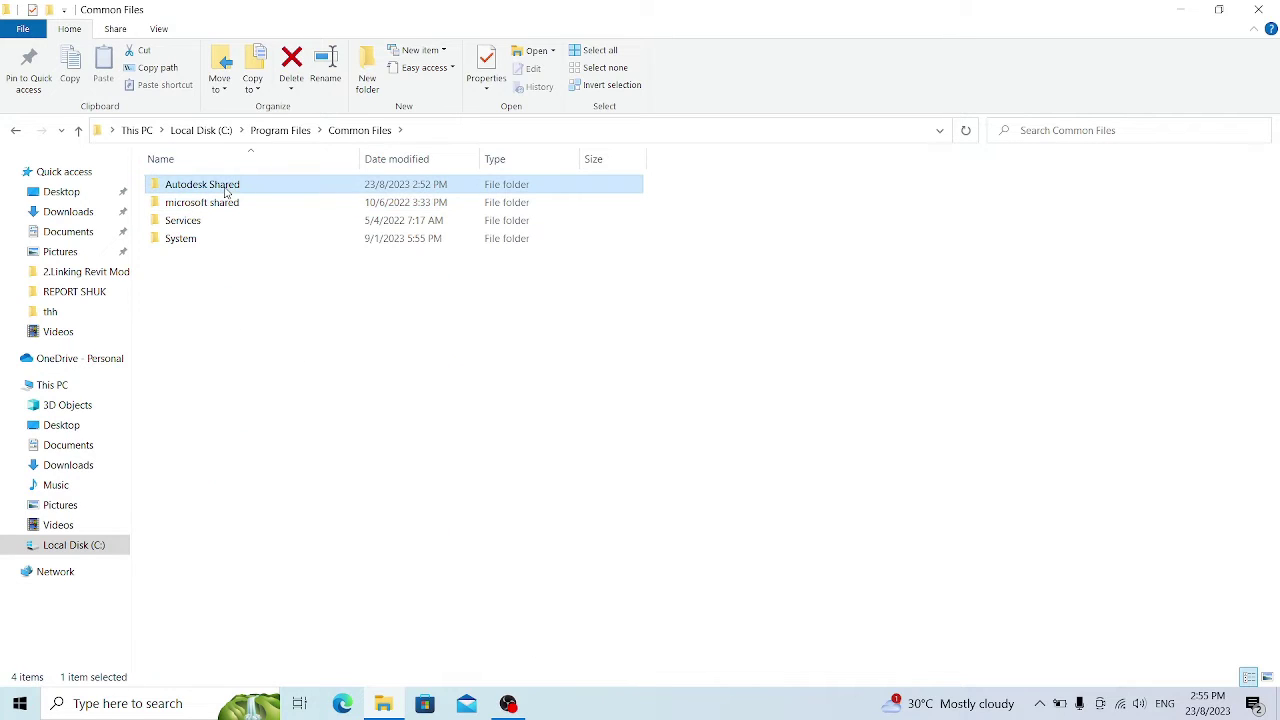
right_click(226, 190)
left_click(296, 450)
Step: Go back to Local Disk (C:) and open the Program Files (x86) folder
left_click(295, 135)
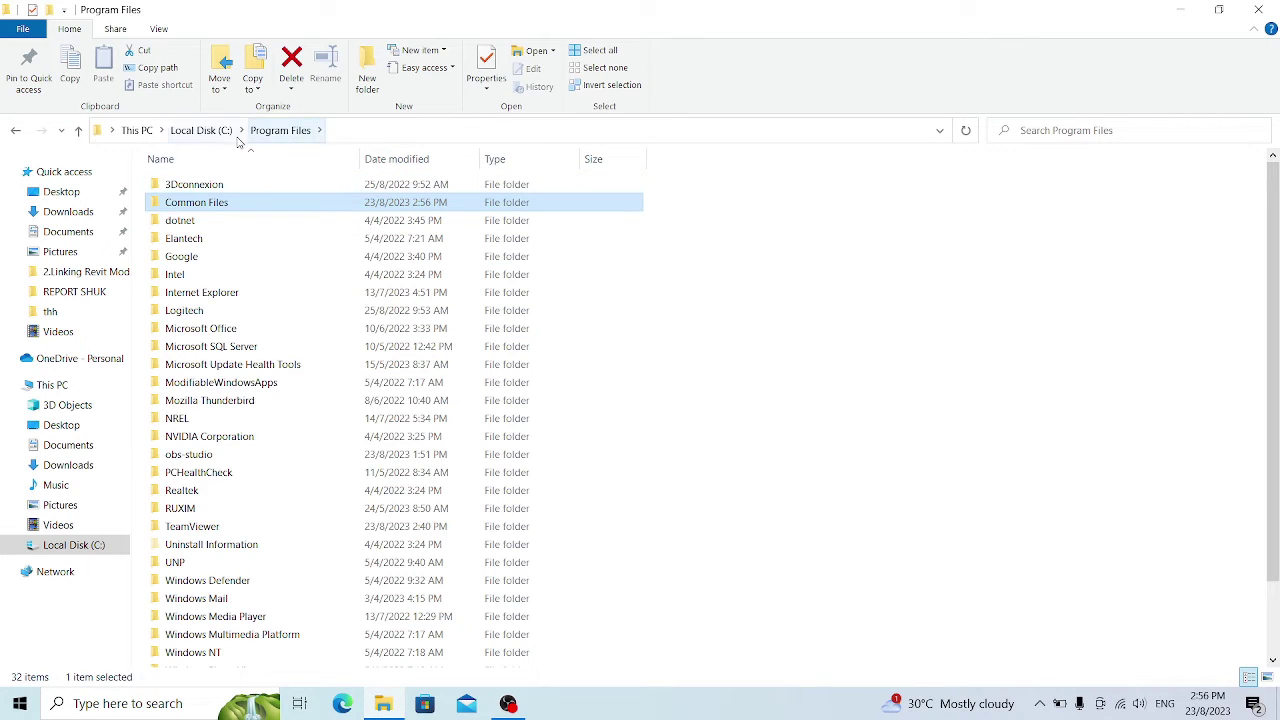
left_click(212, 131)
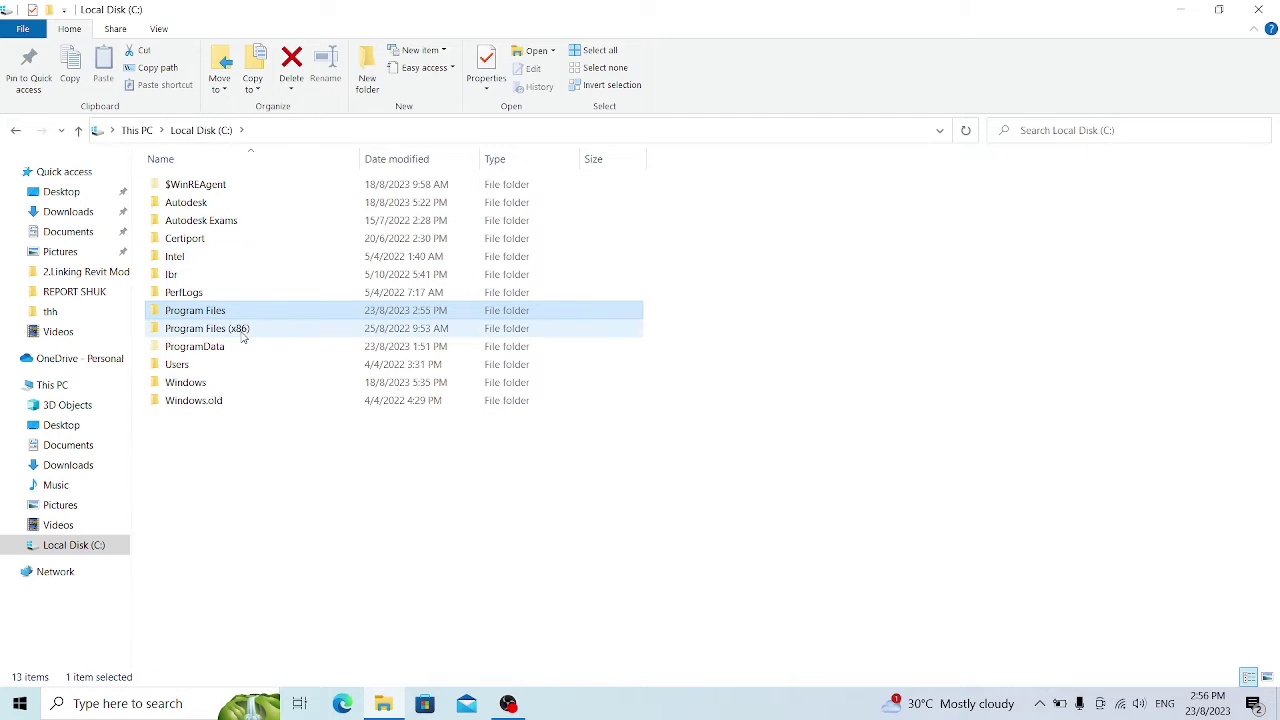
double_click(254, 337)
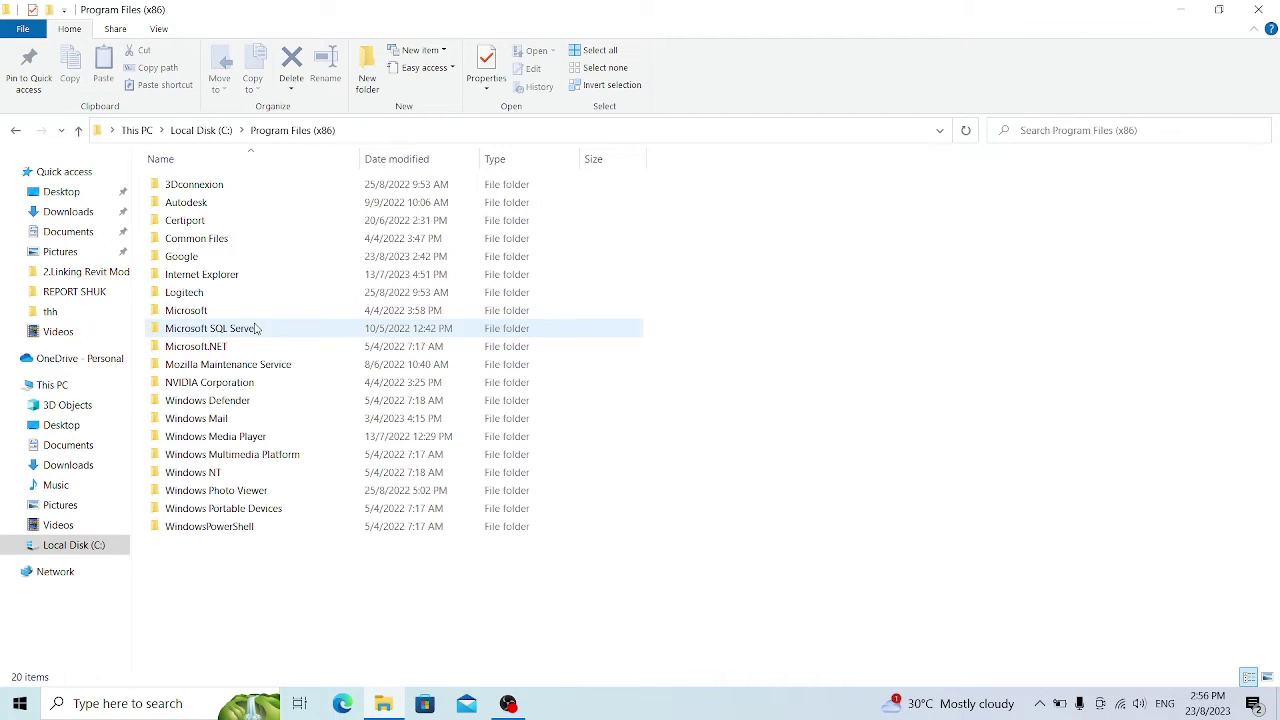
Step: Delete the Autodesk folder from Program Files (x86)
left_click(202, 207)
right_click(202, 207)
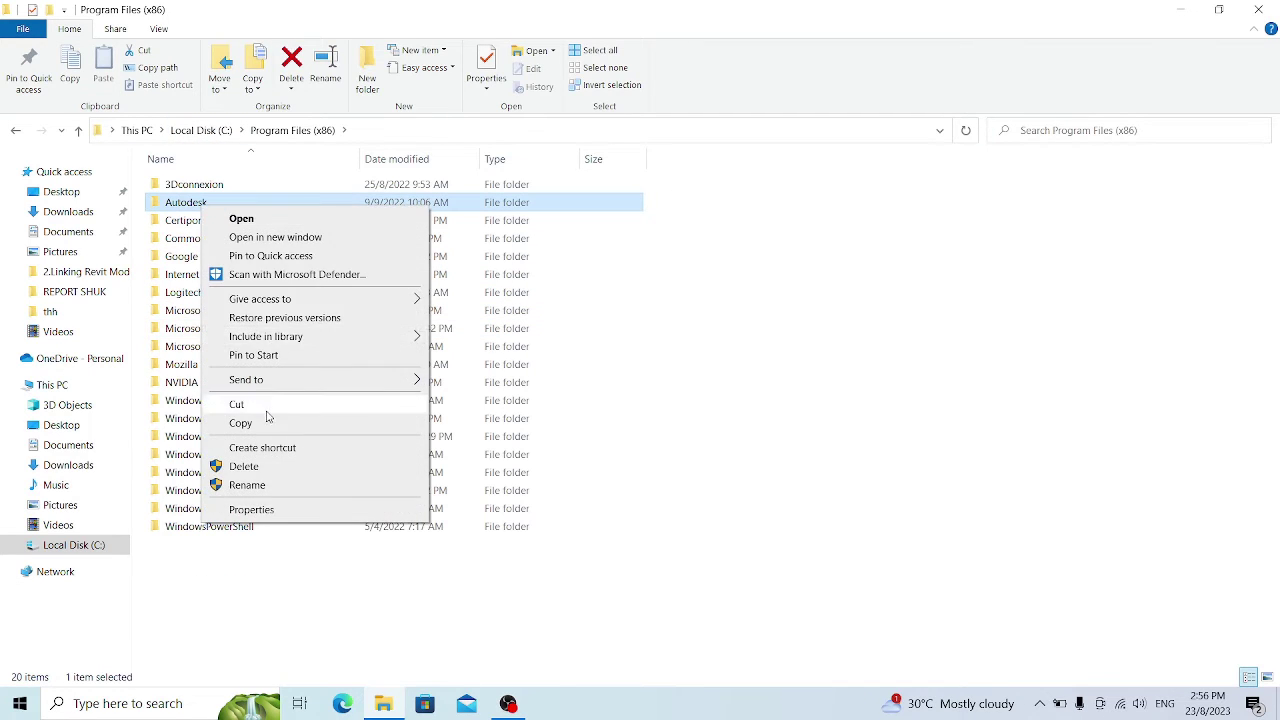
left_click(268, 466)
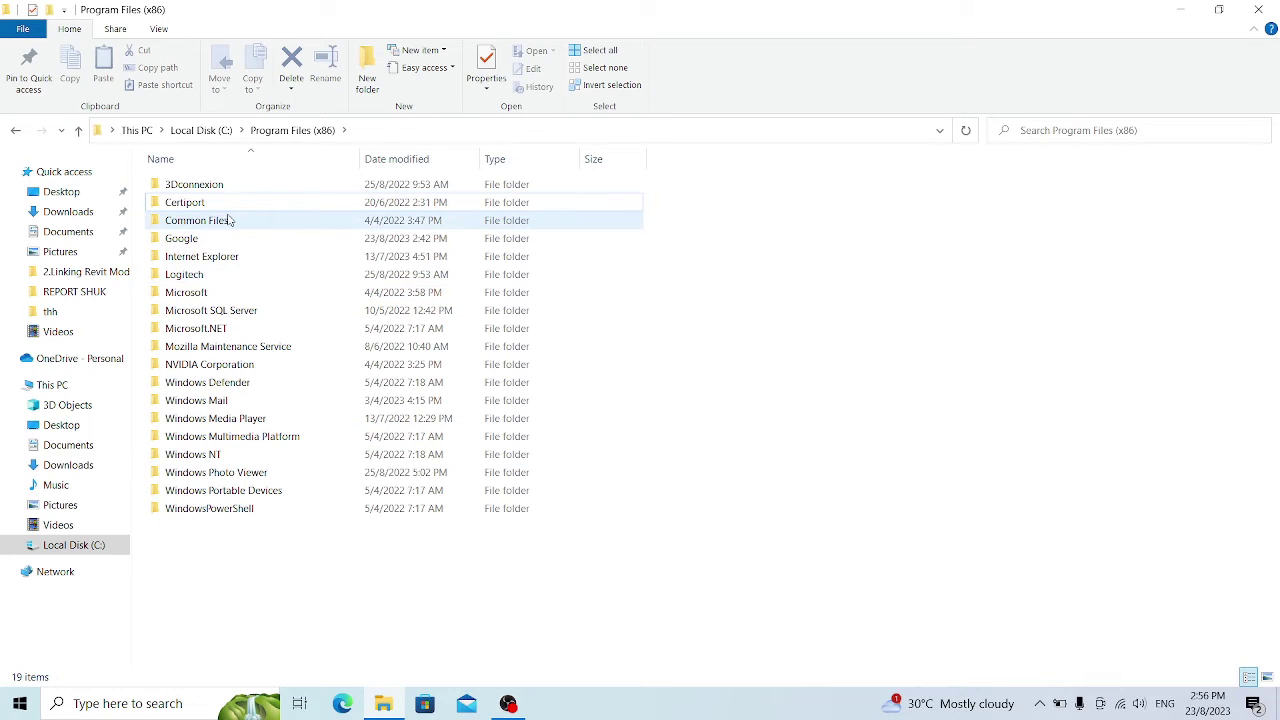
Step: Delete the Autodesk Shared folder from Common Files in Program Files (x86)
double_click(206, 222)
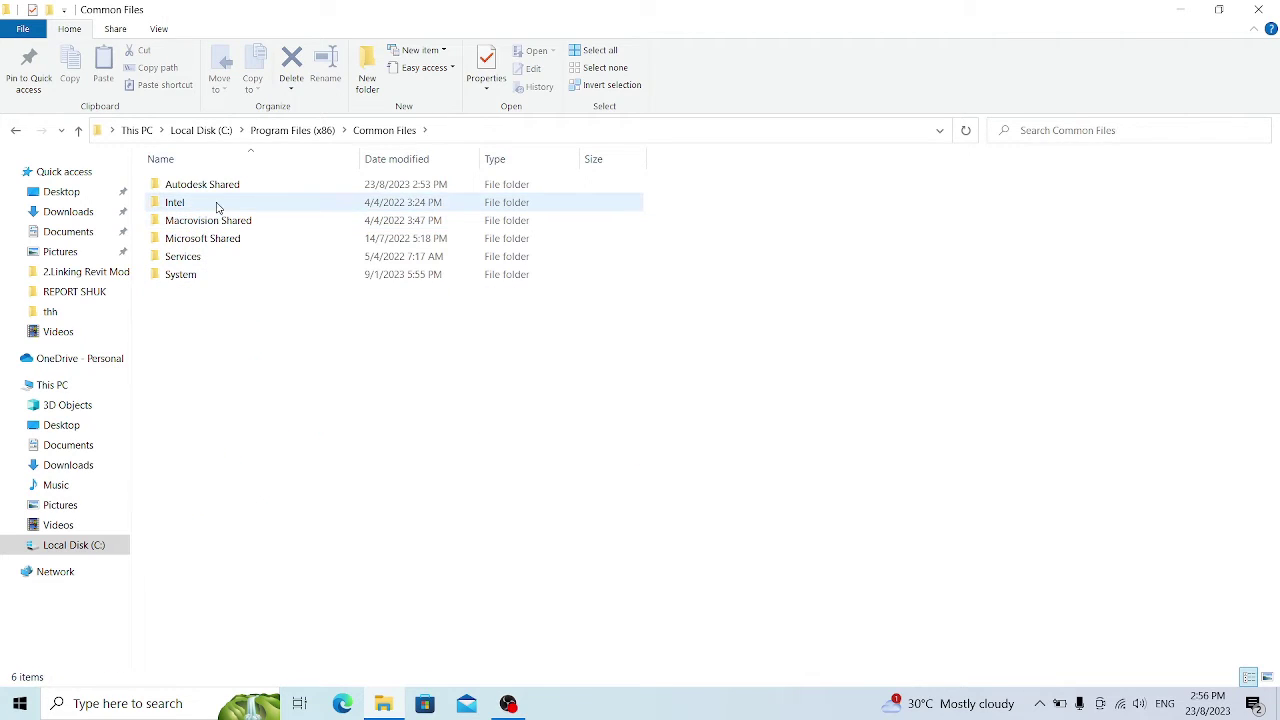
right_click(209, 196)
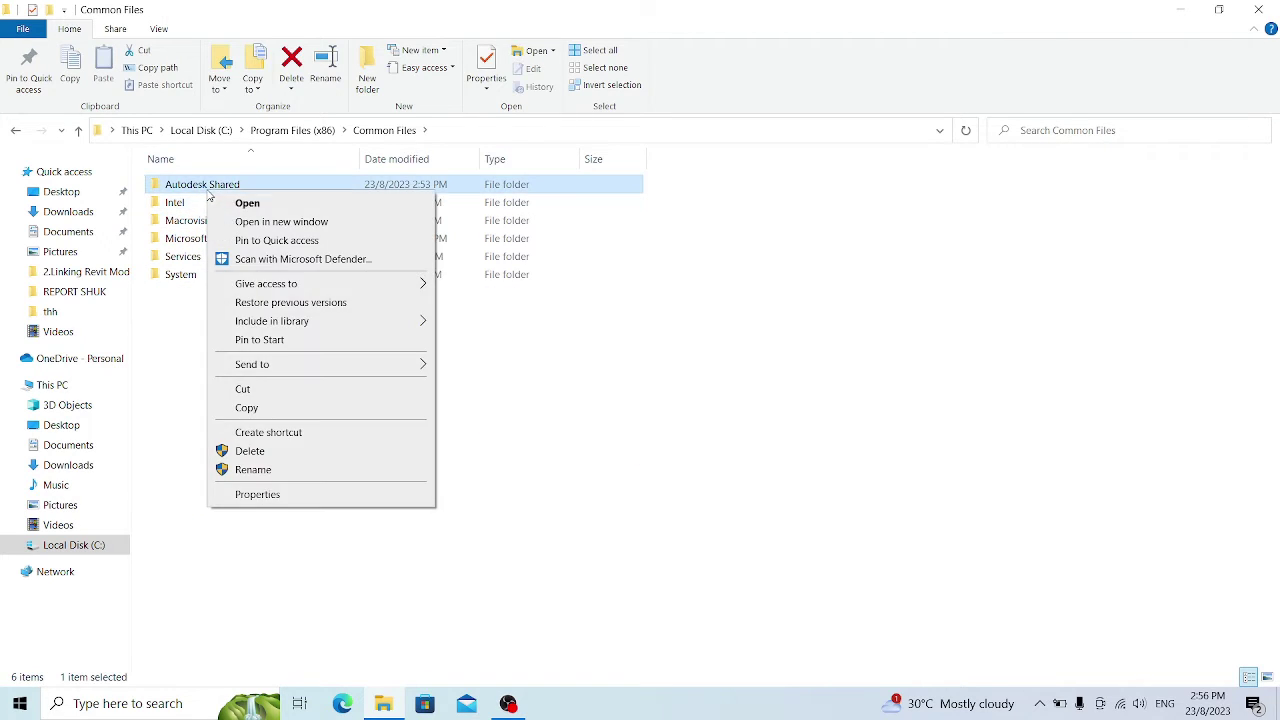
left_click(297, 451)
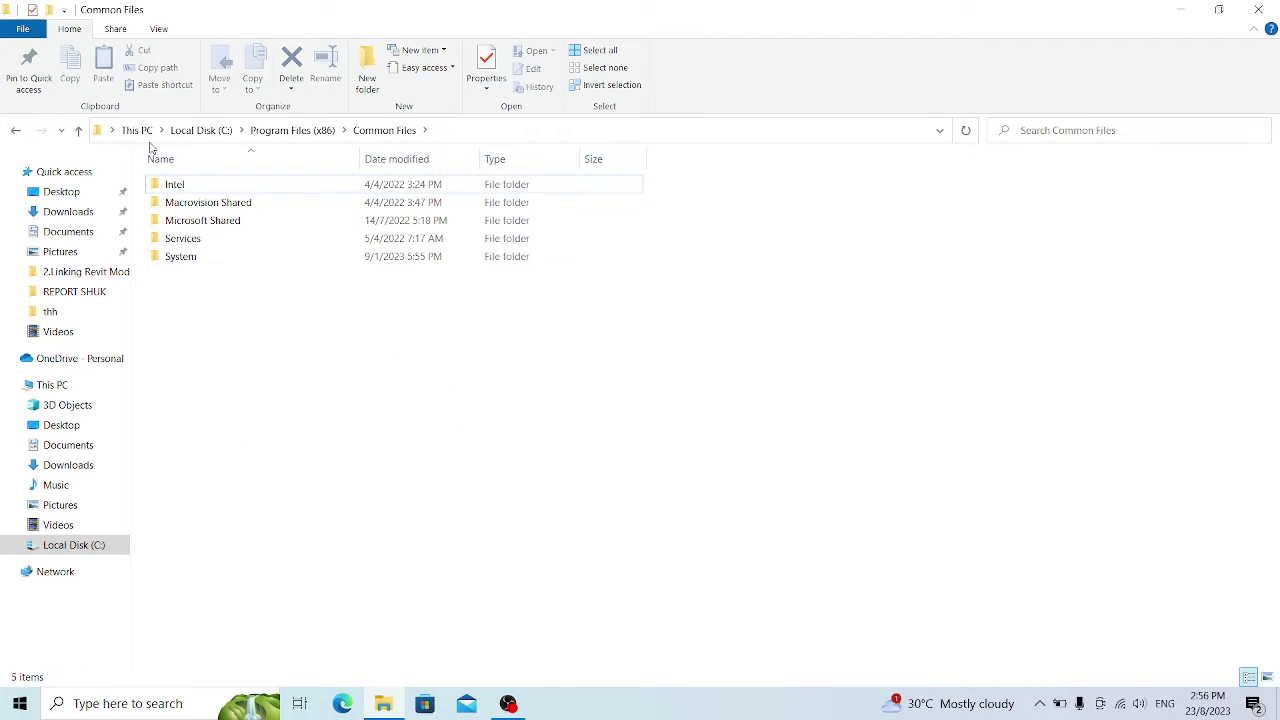
Step: Return to Local Disk (C:) and make sure hidden items are shown so the ProgramData folder is accessible
left_click(20, 132)
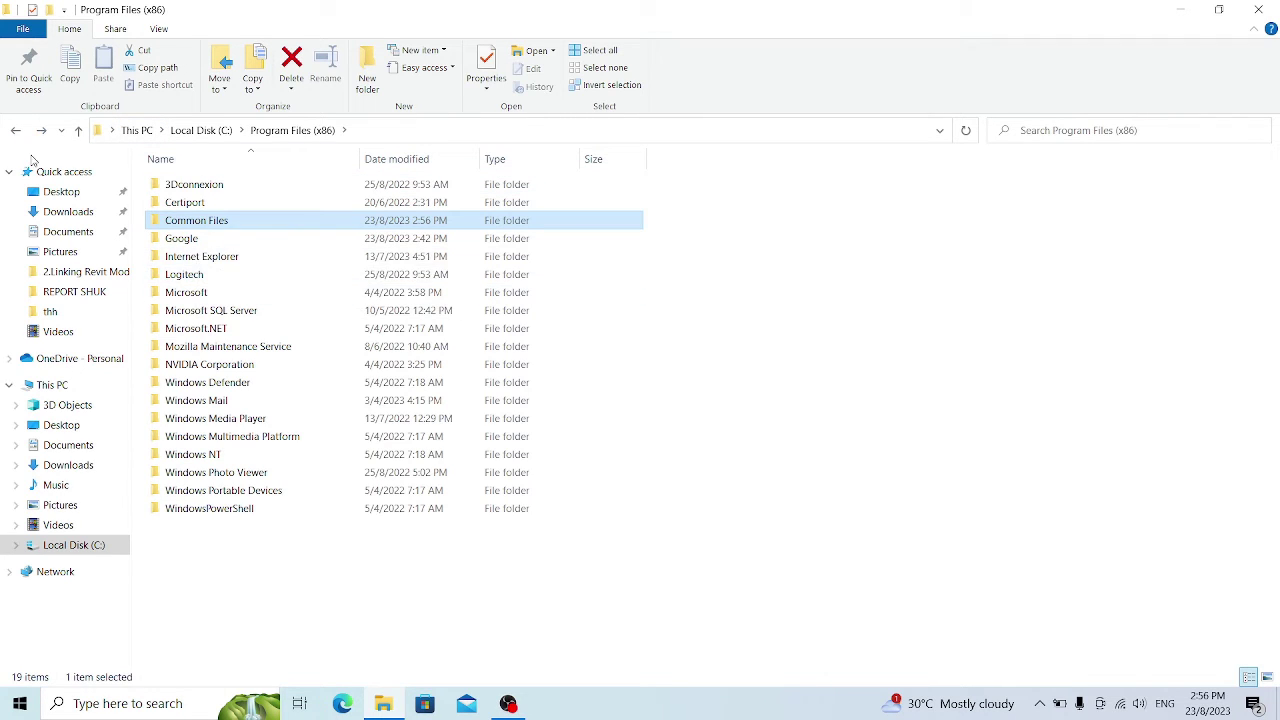
left_click(15, 134)
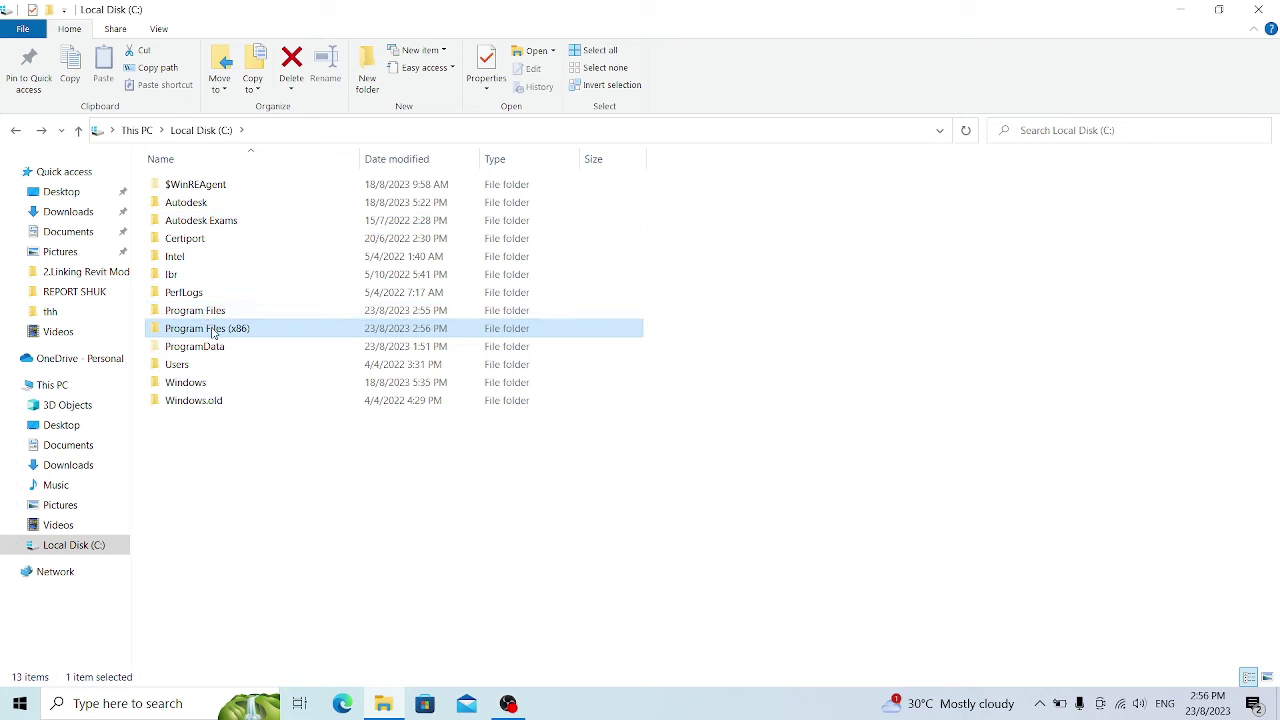
left_click(207, 350)
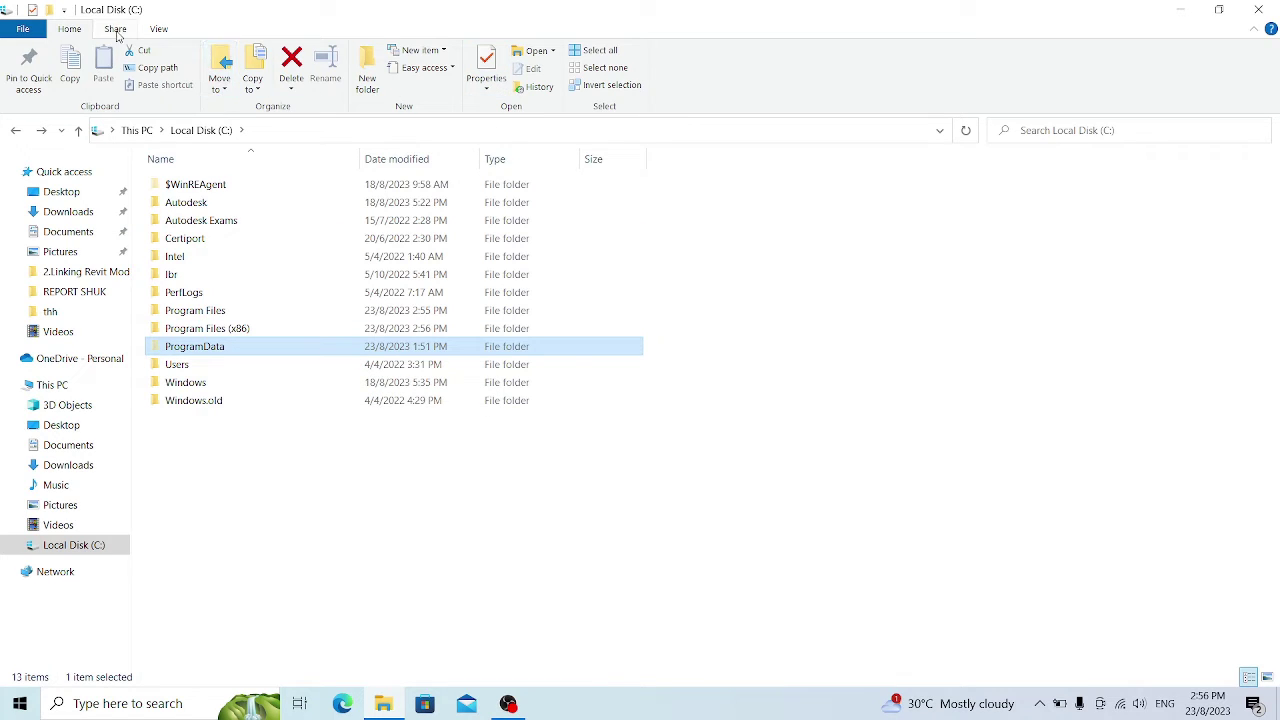
left_click(162, 30)
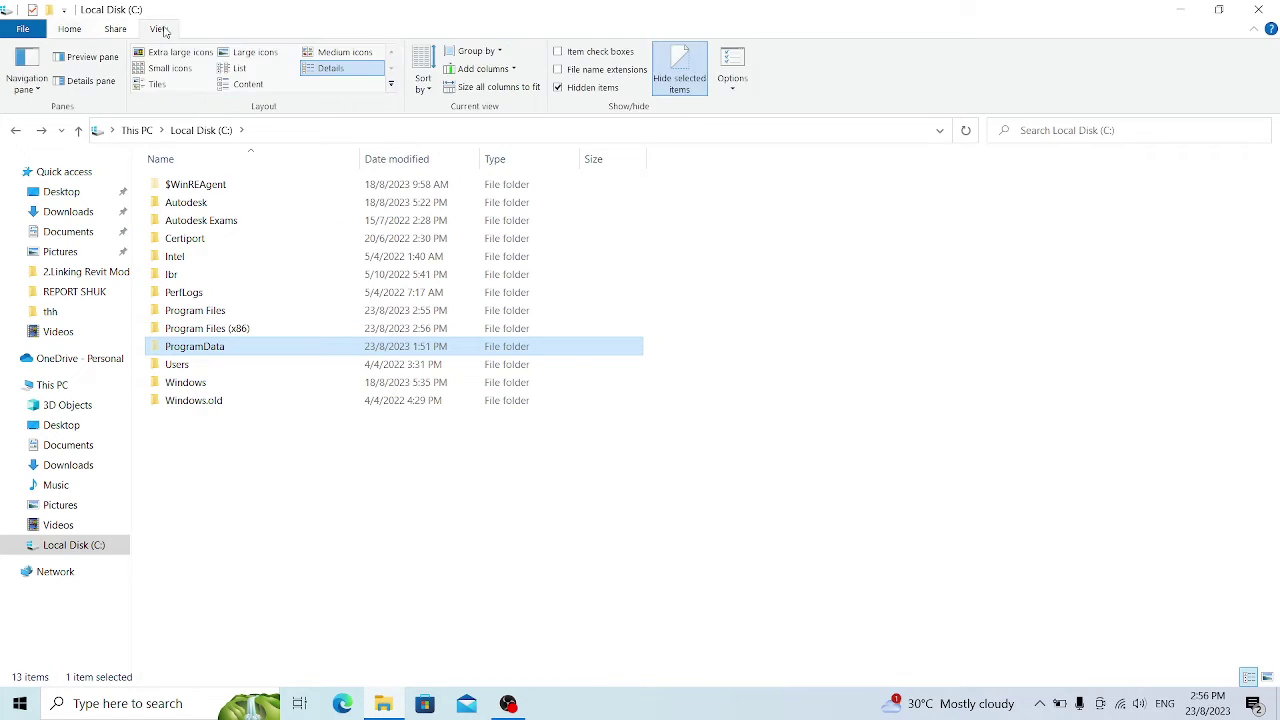
left_click(557, 89)
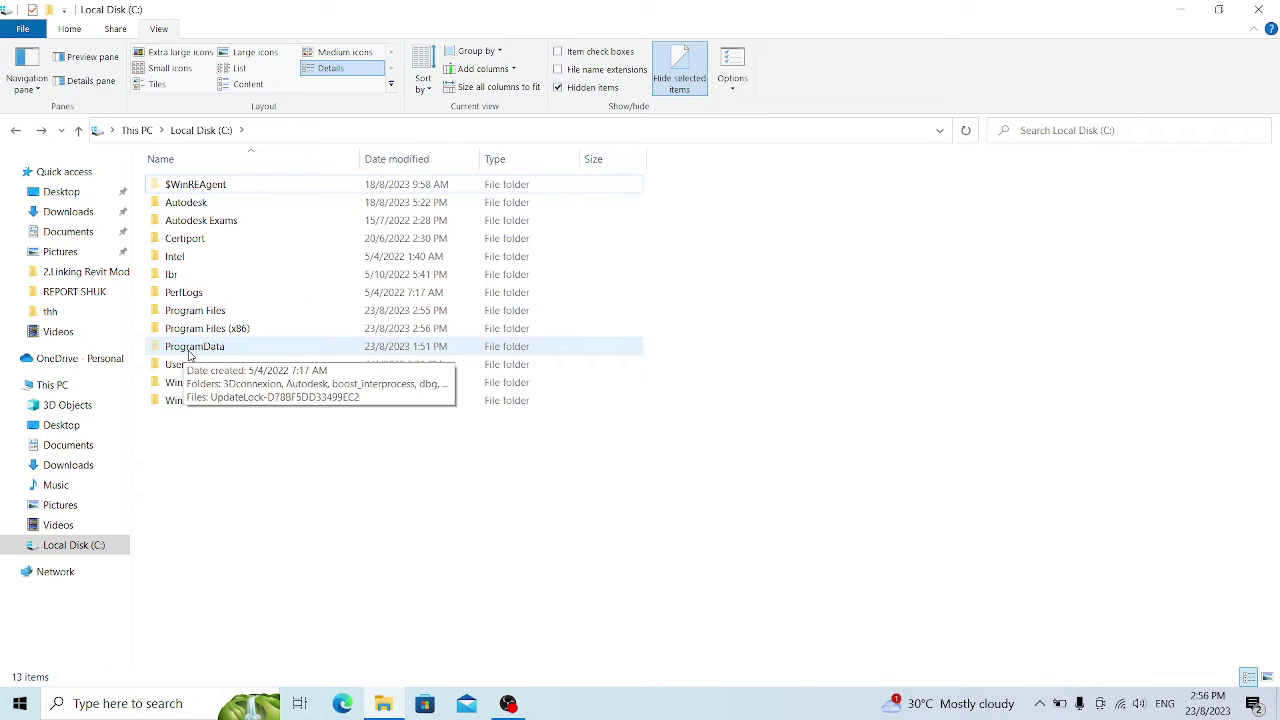
Step: Delete the Autodesk folder from ProgramData
double_click(189, 346)
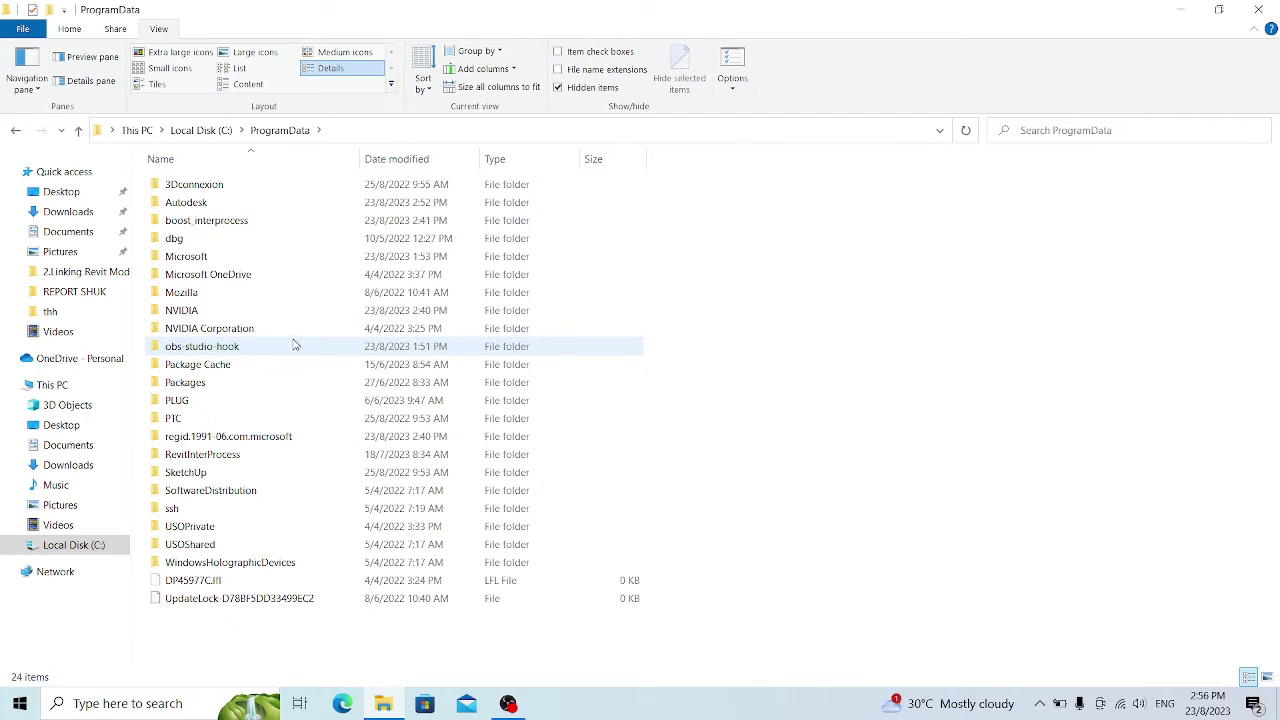
right_click(189, 206)
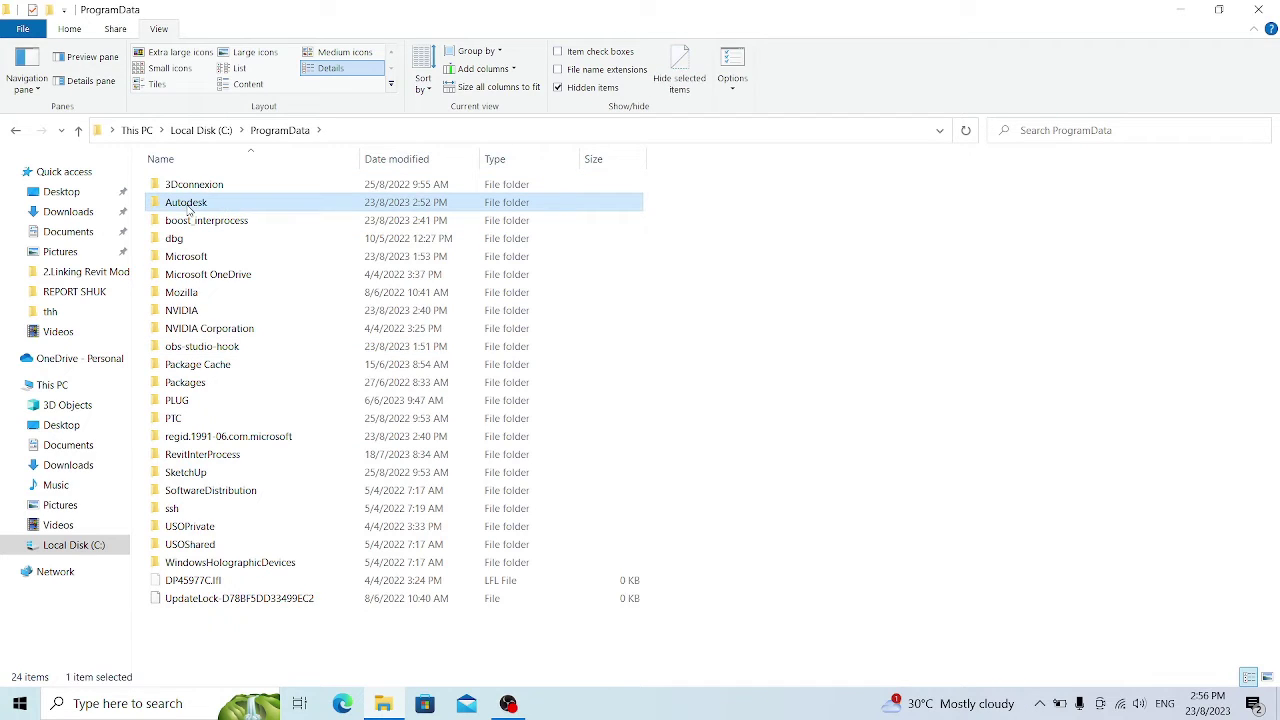
left_click(240, 467)
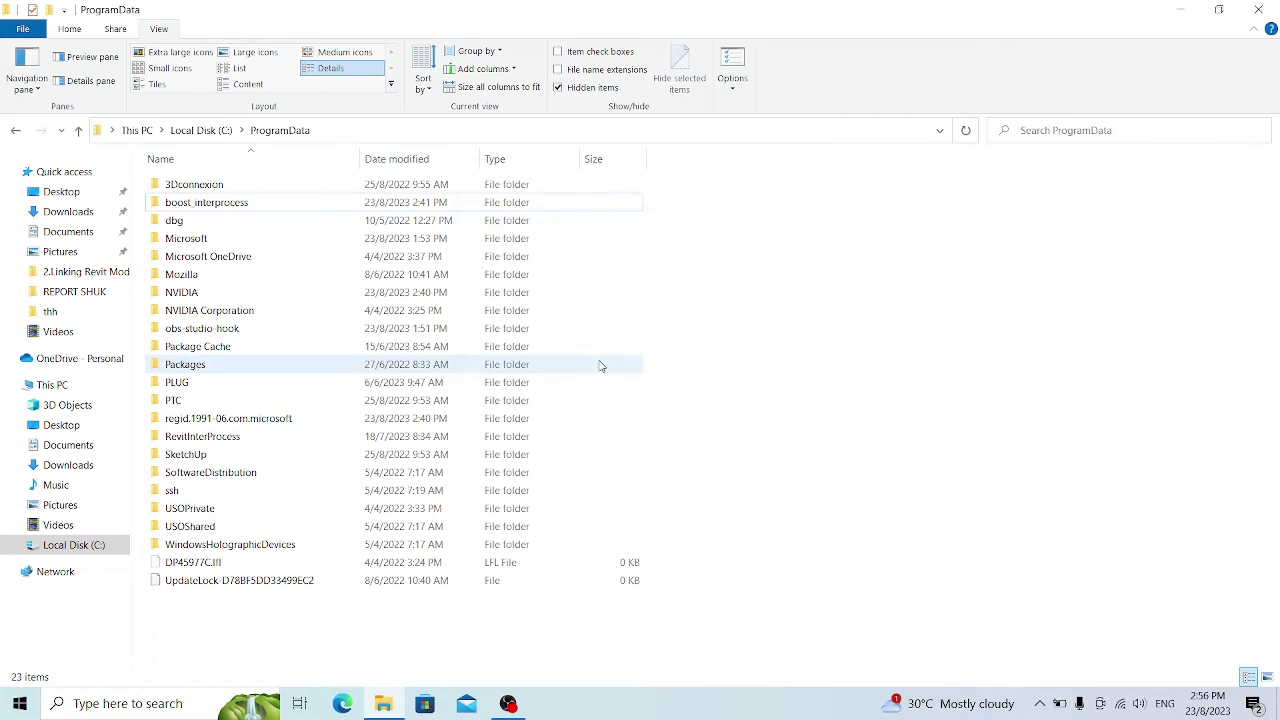
Step: Return to Local Disk (C:) and delete its Autodesk and Autodesk Exams folders
left_click(200, 136)
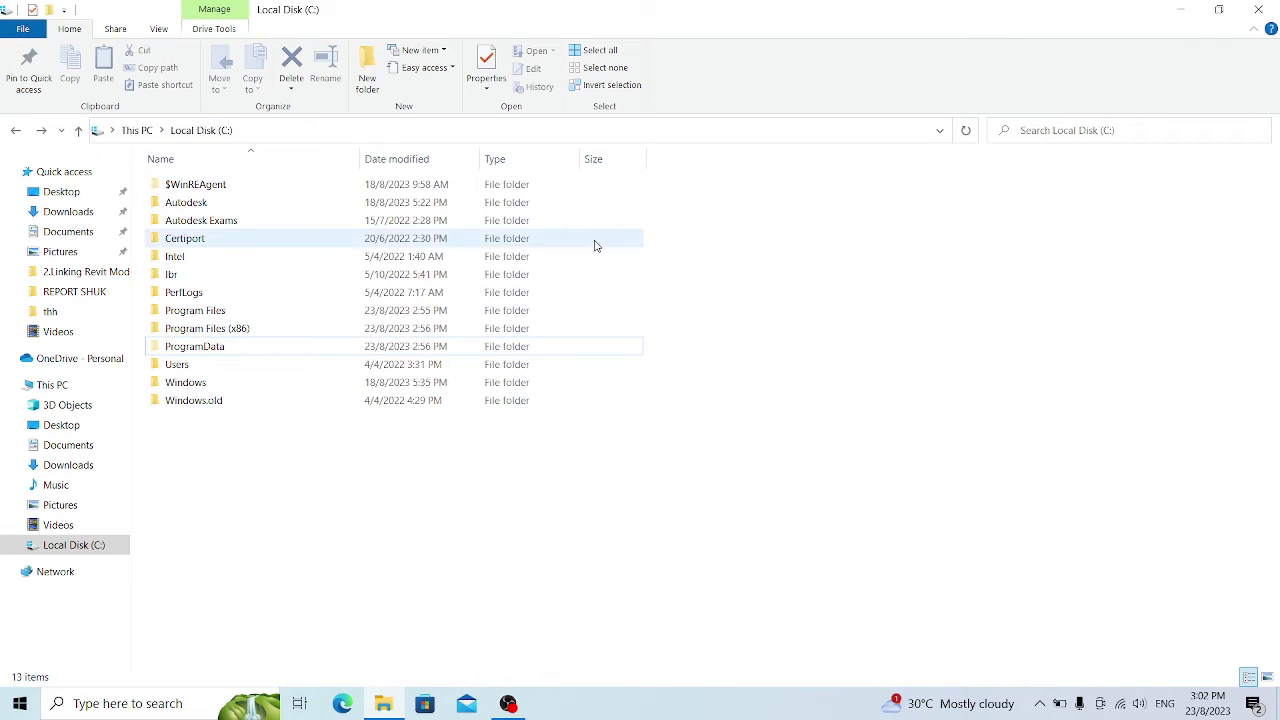
left_click_drag(653, 223, 503, 203)
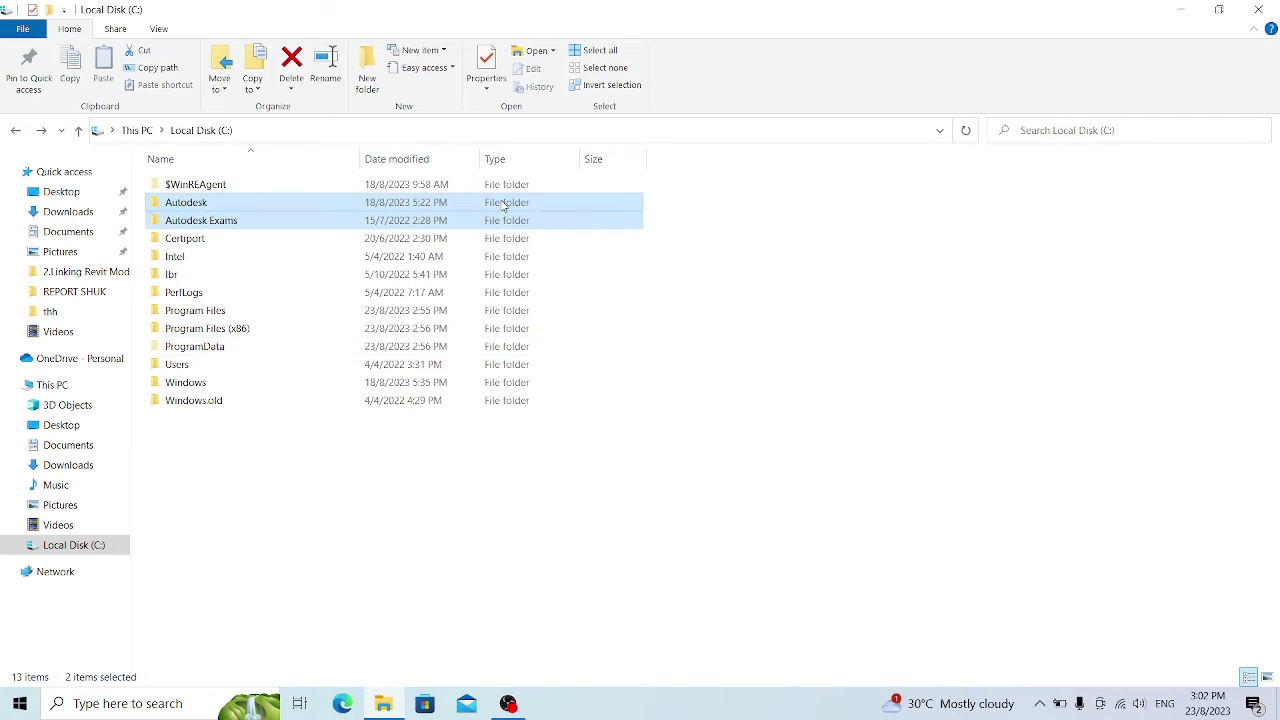
right_click(503, 203)
left_click(545, 381)
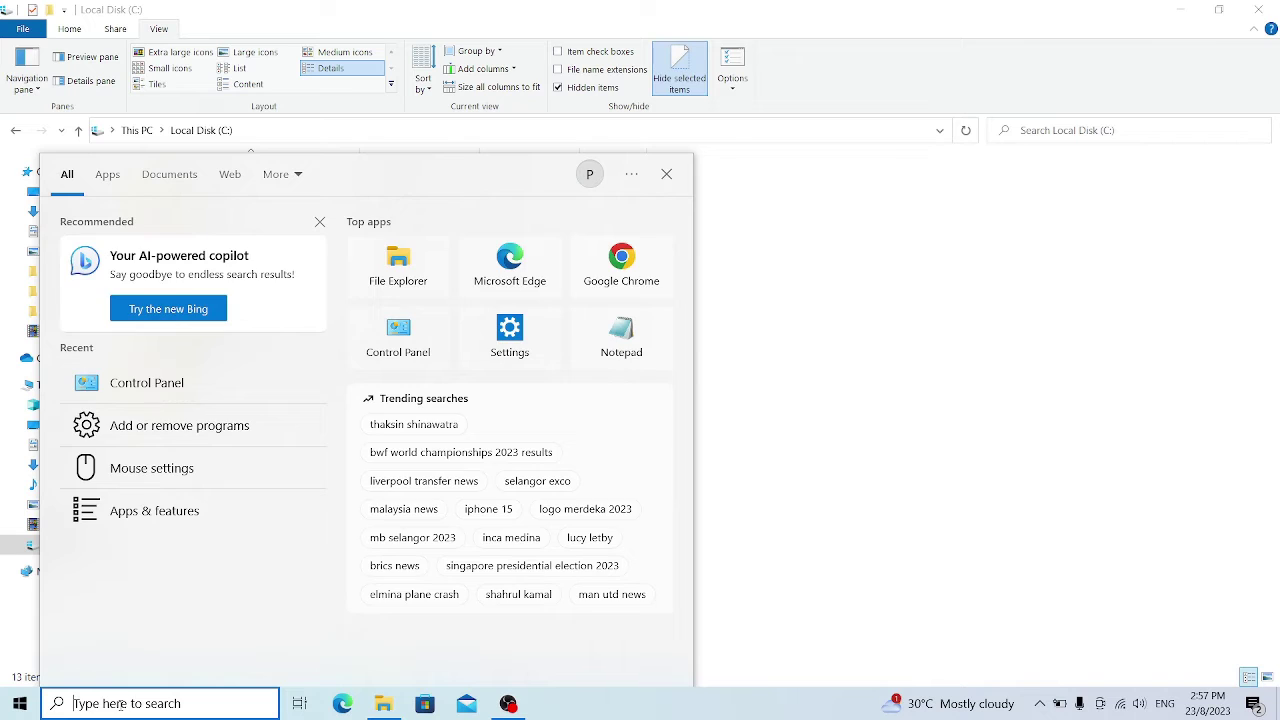
Step: Search Windows for %temp% and open the Temp folder
type("%")
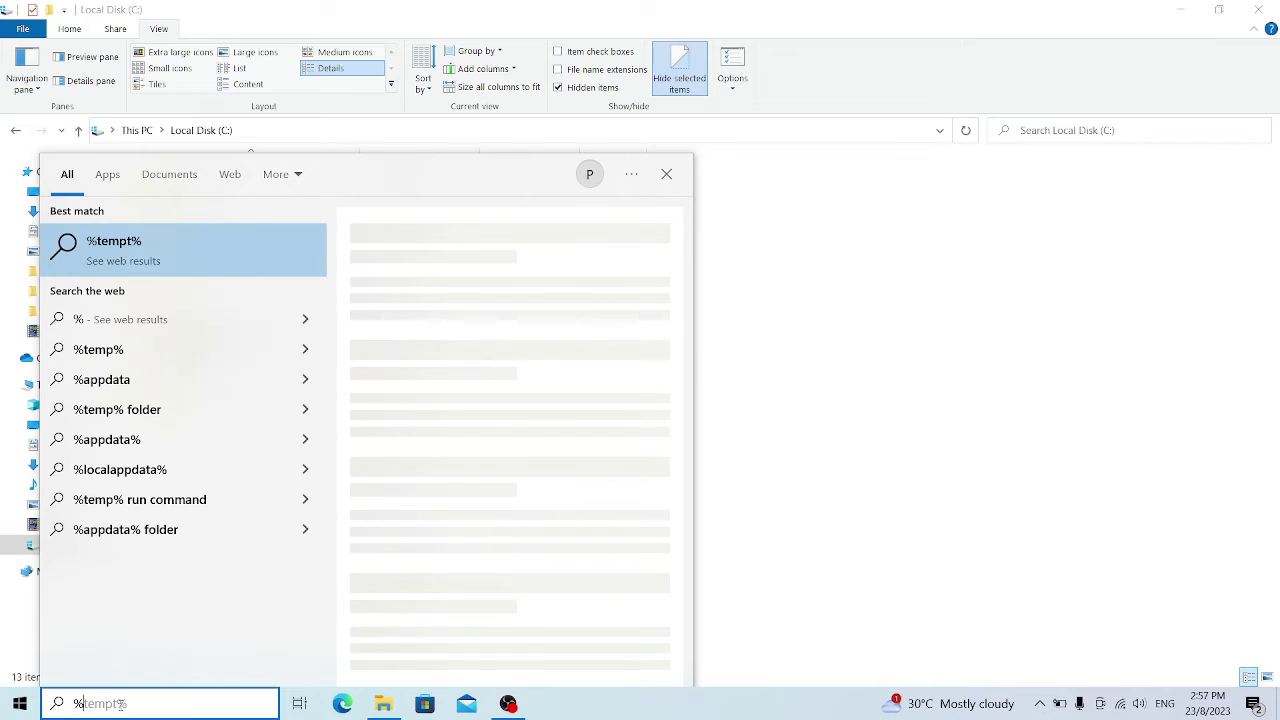
type("te")
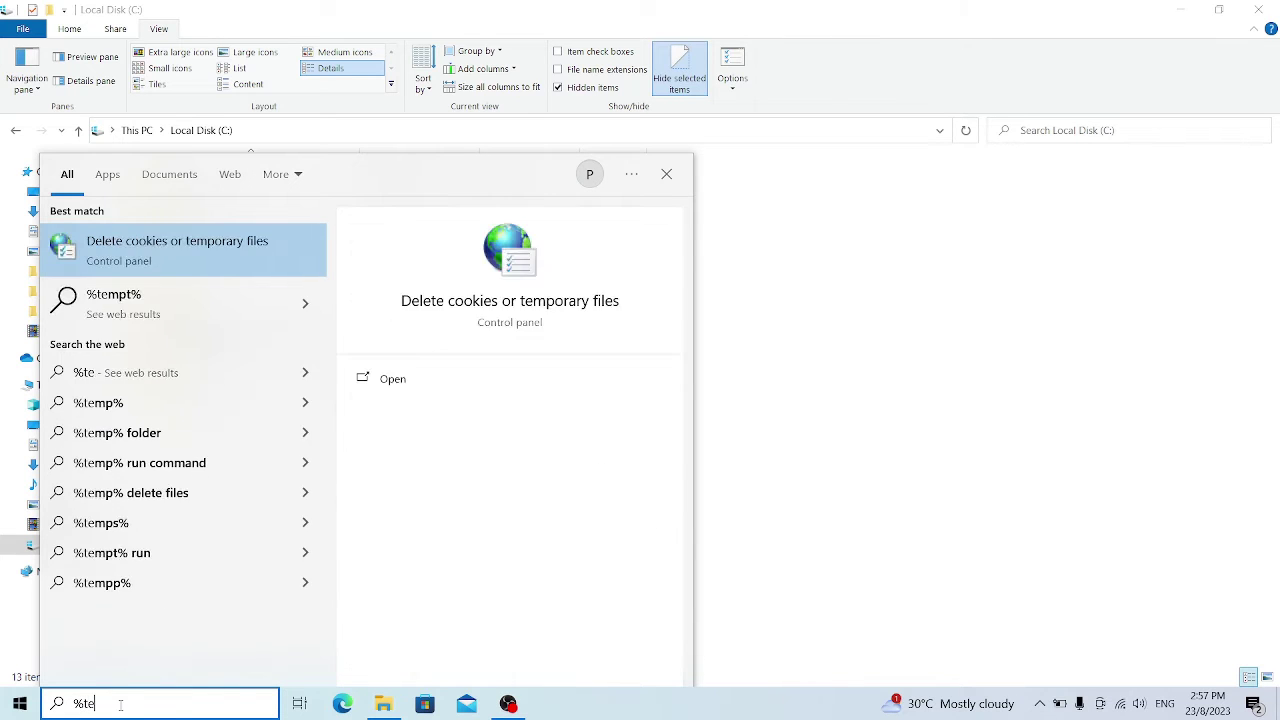
type("mp%")
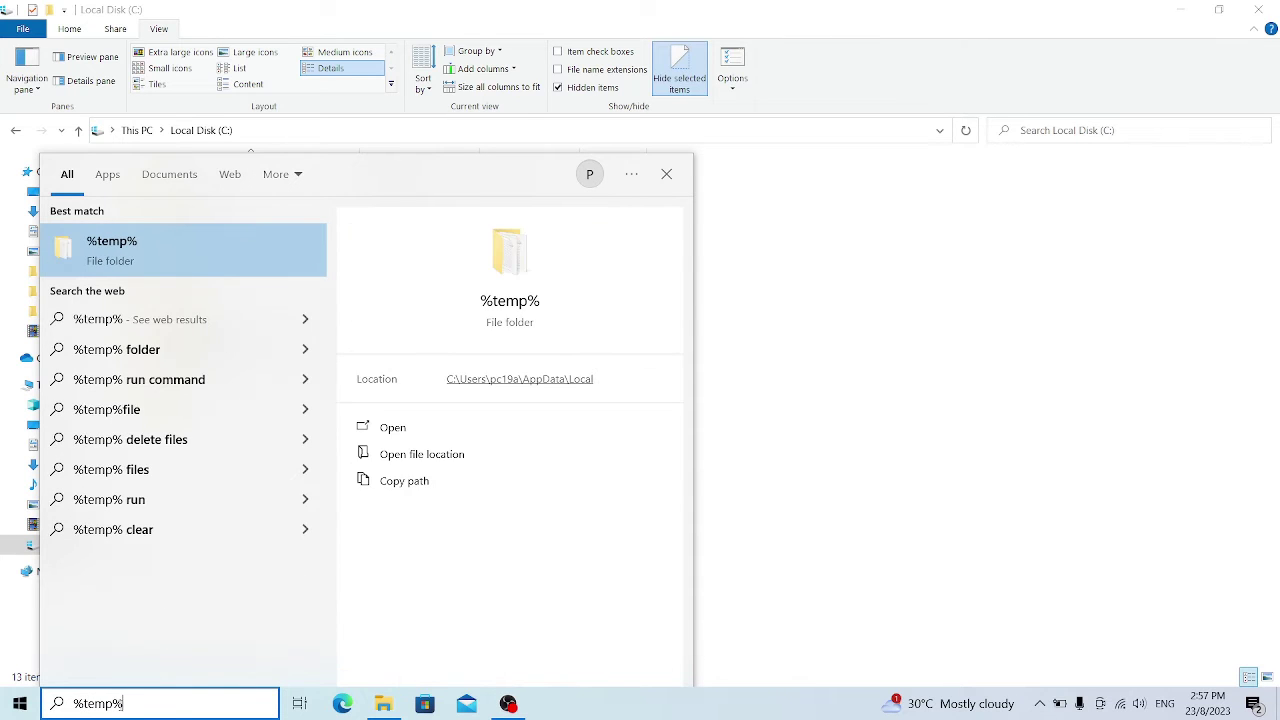
key("Return")
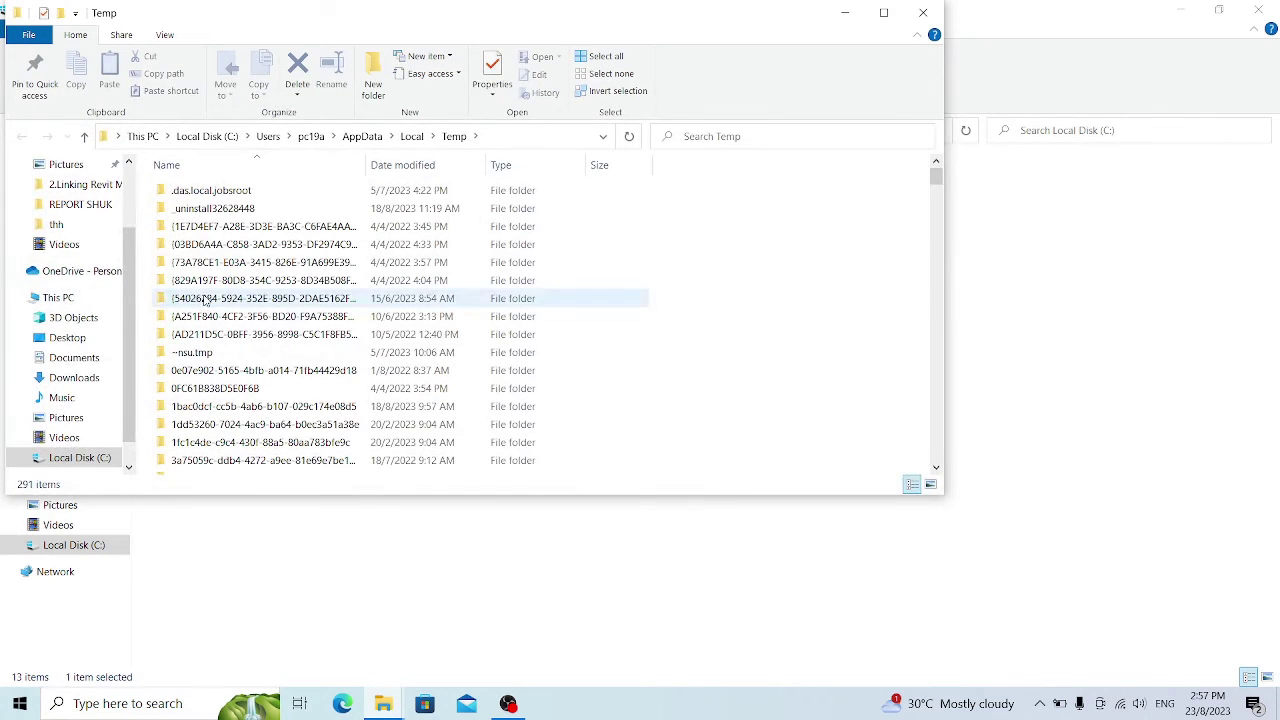
Step: Delete everything in the Temp folder, granting administrator permission where needed and skipping all items that are in use
left_click(265, 244)
key("ctrl+a")
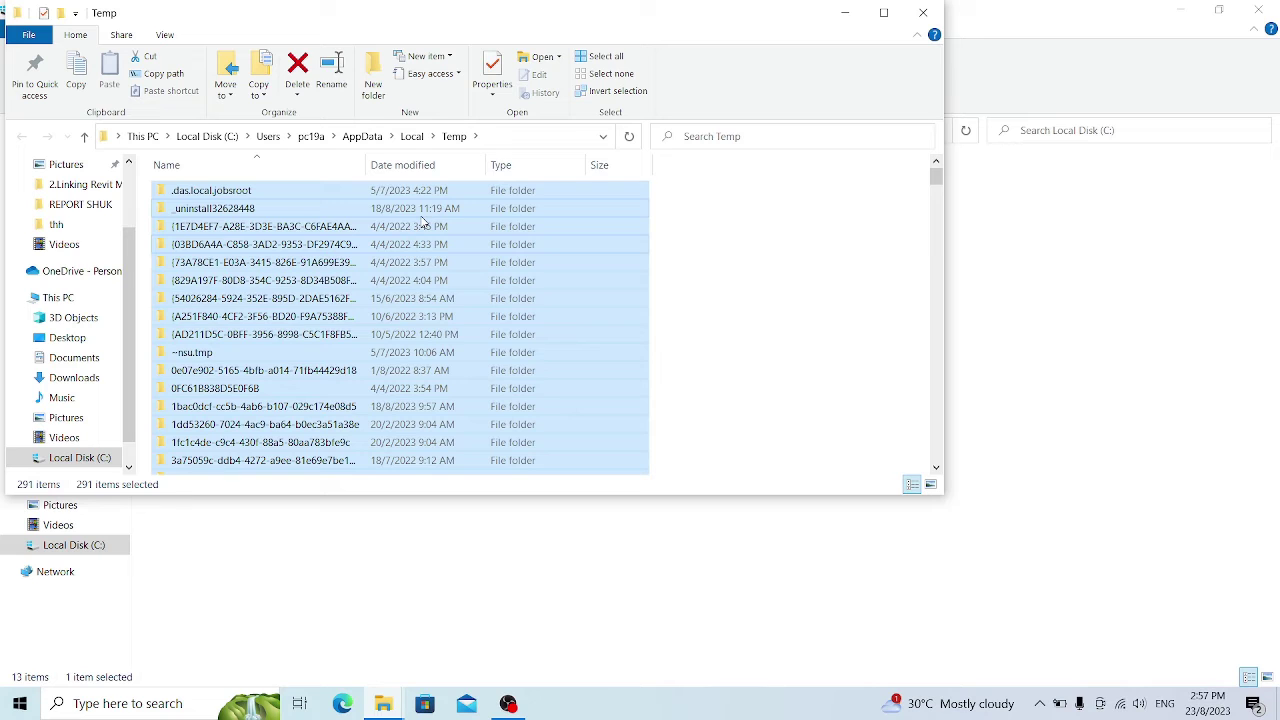
key("Delete")
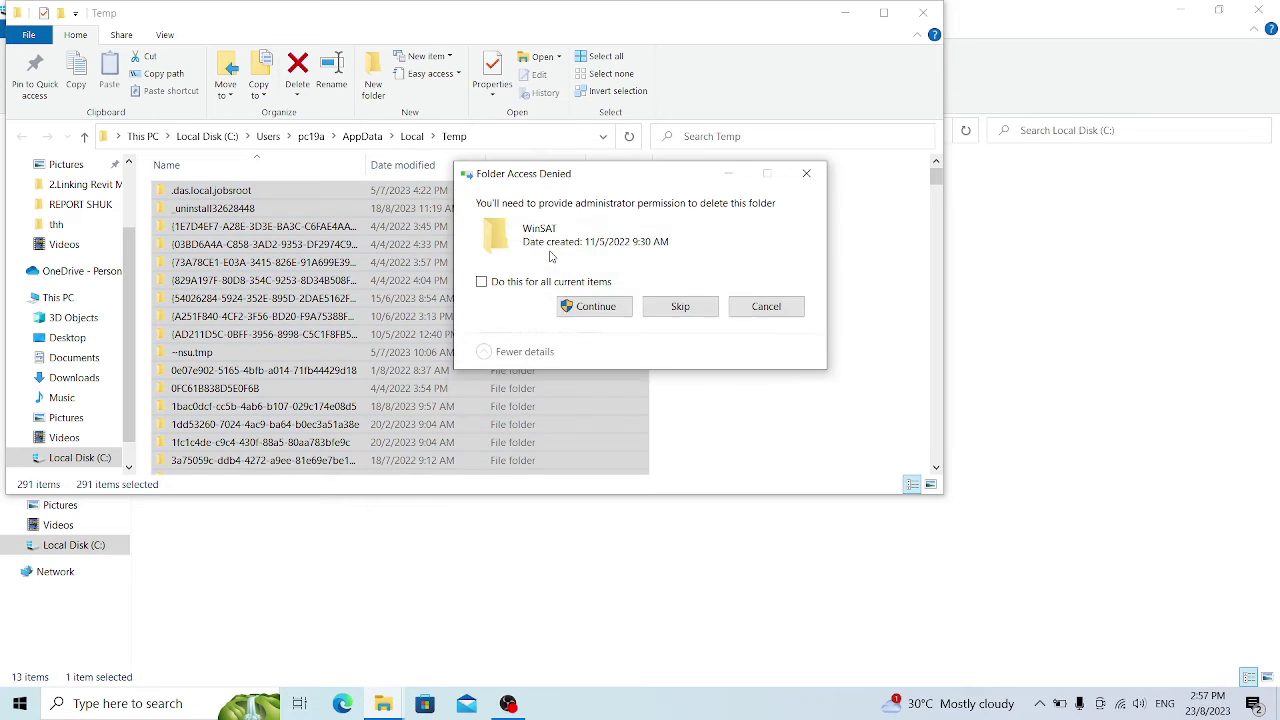
left_click(582, 303)
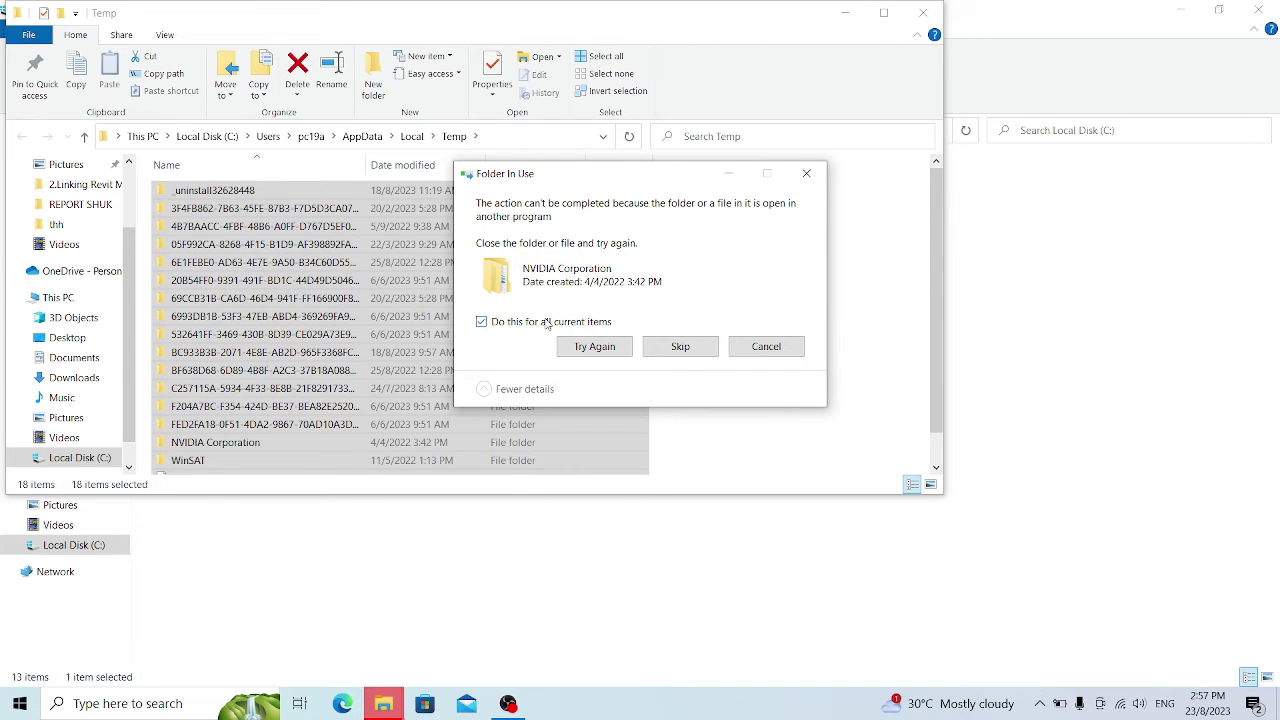
left_click(680, 346)
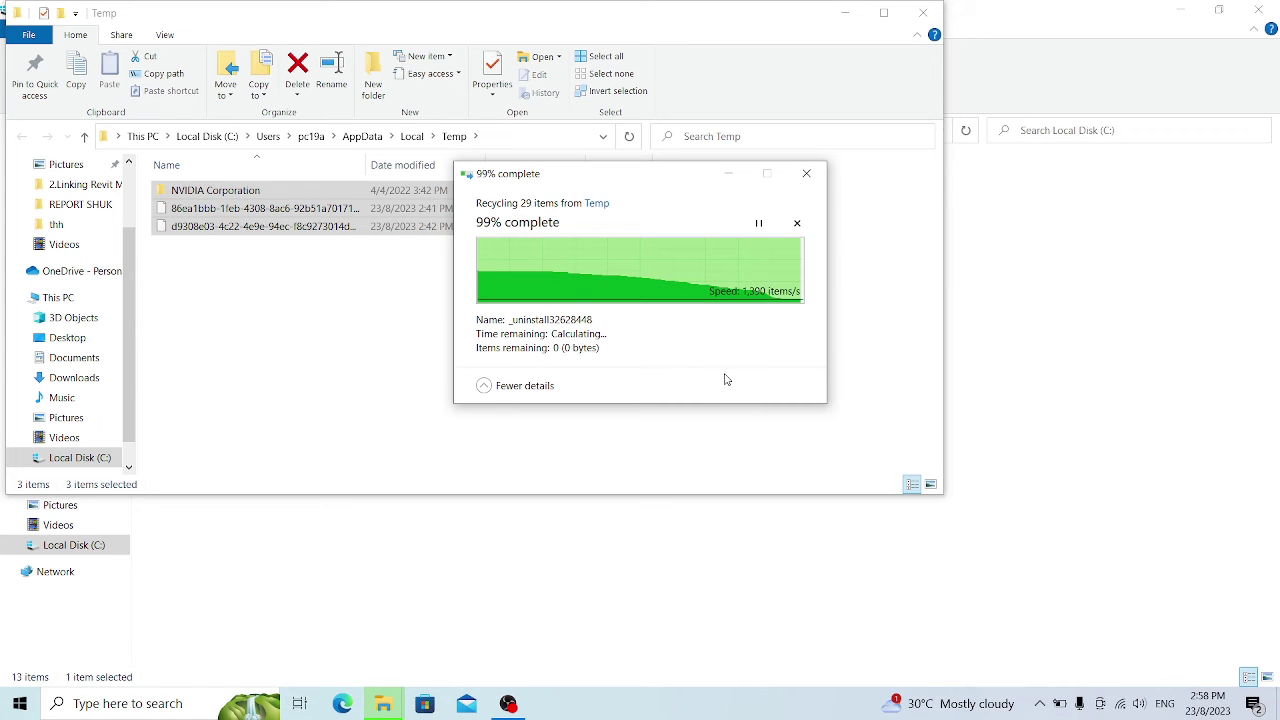
Step: Search Windows for %appdata% and open the Roaming folder
left_click(118, 703)
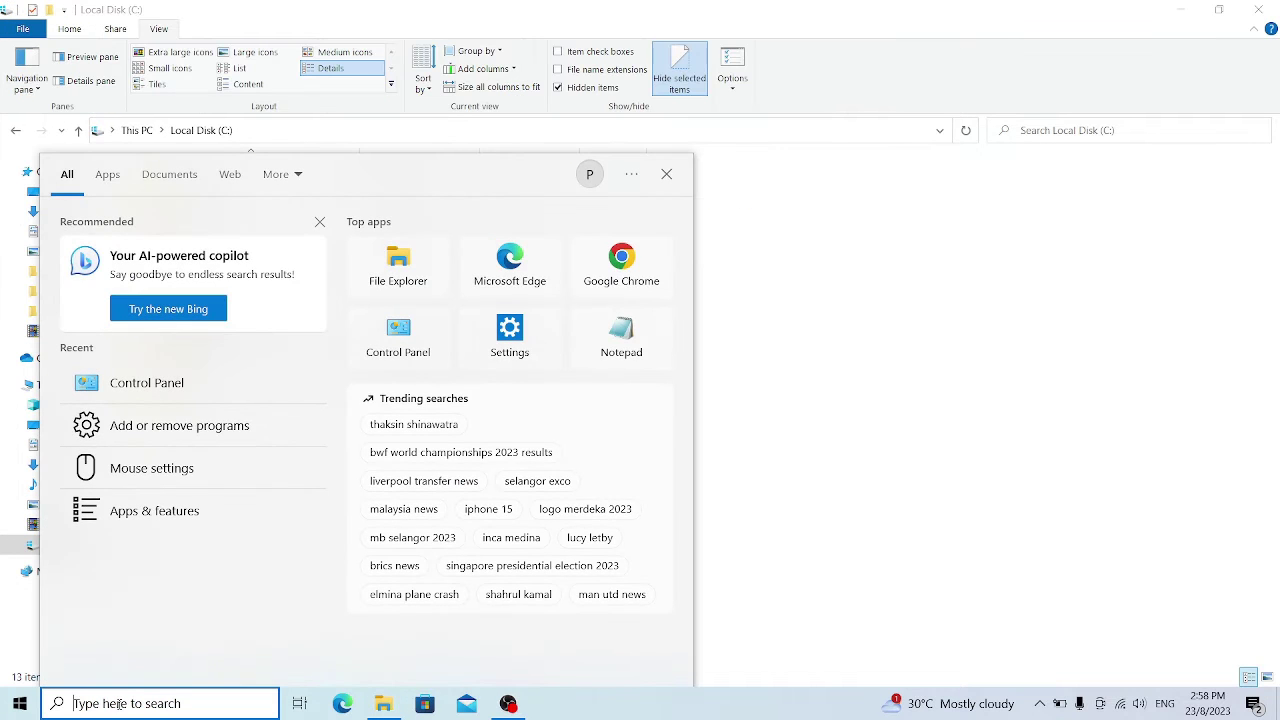
type("%")
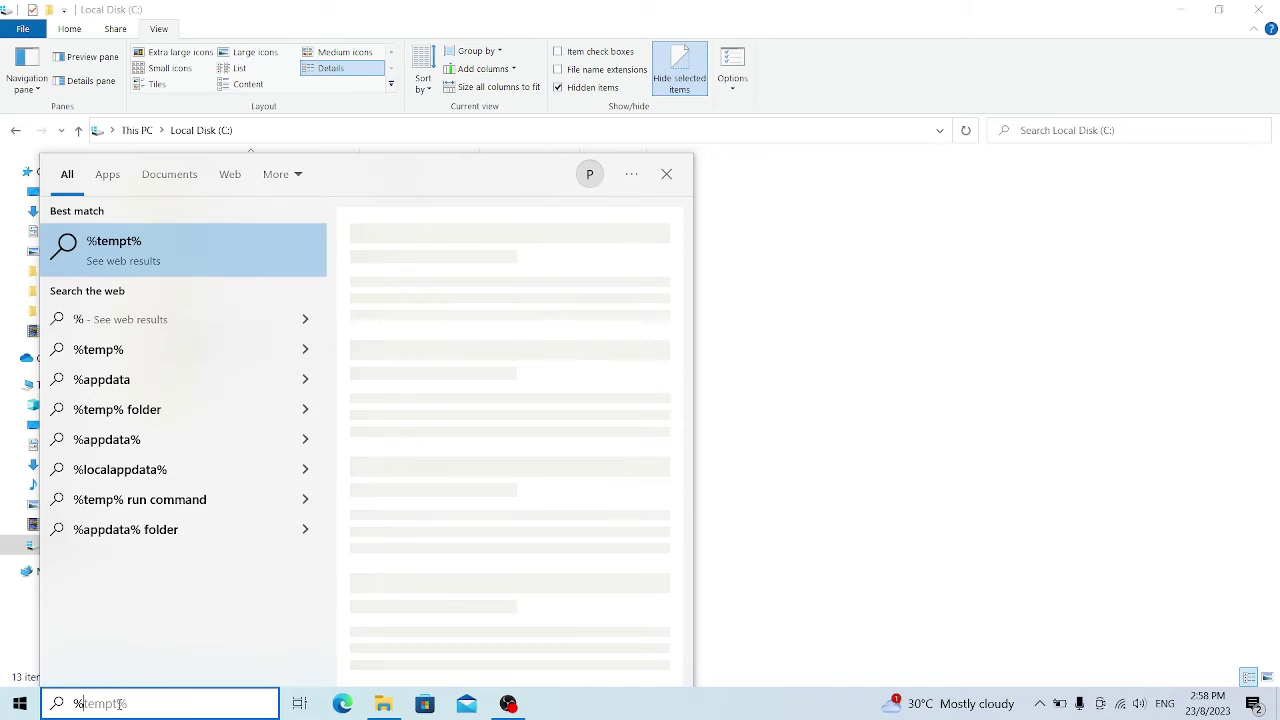
type("app")
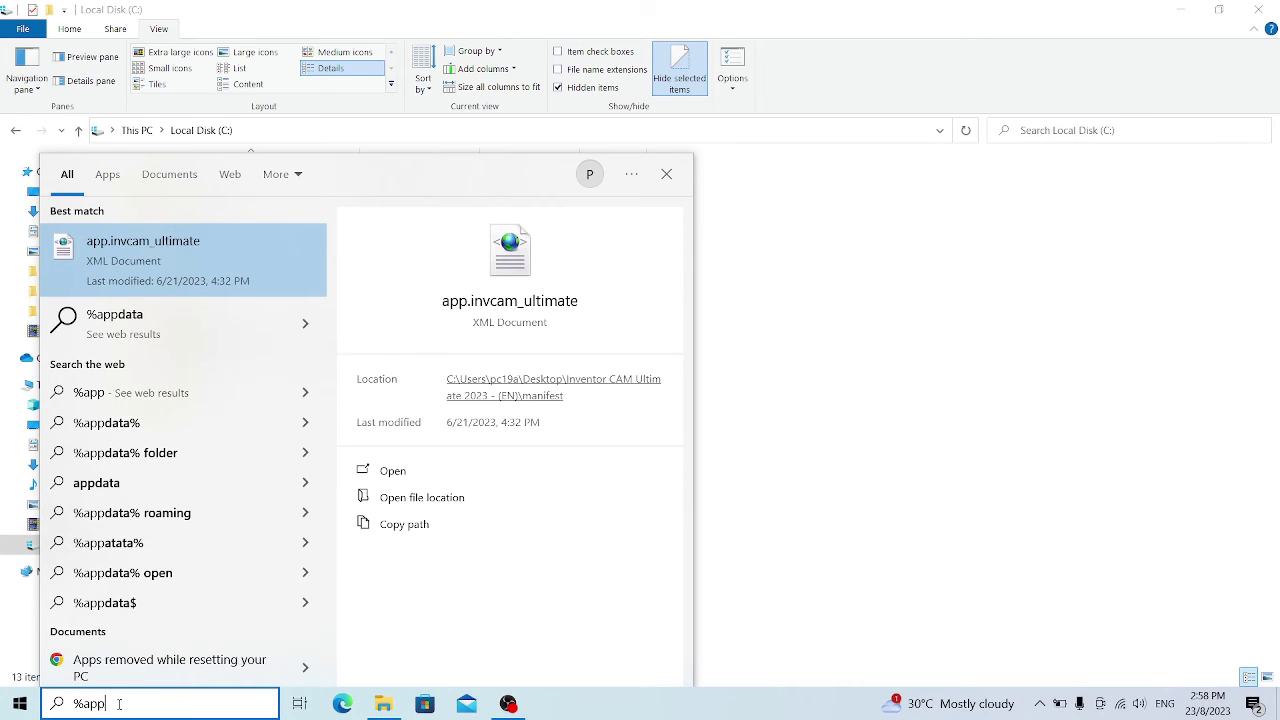
type("data%")
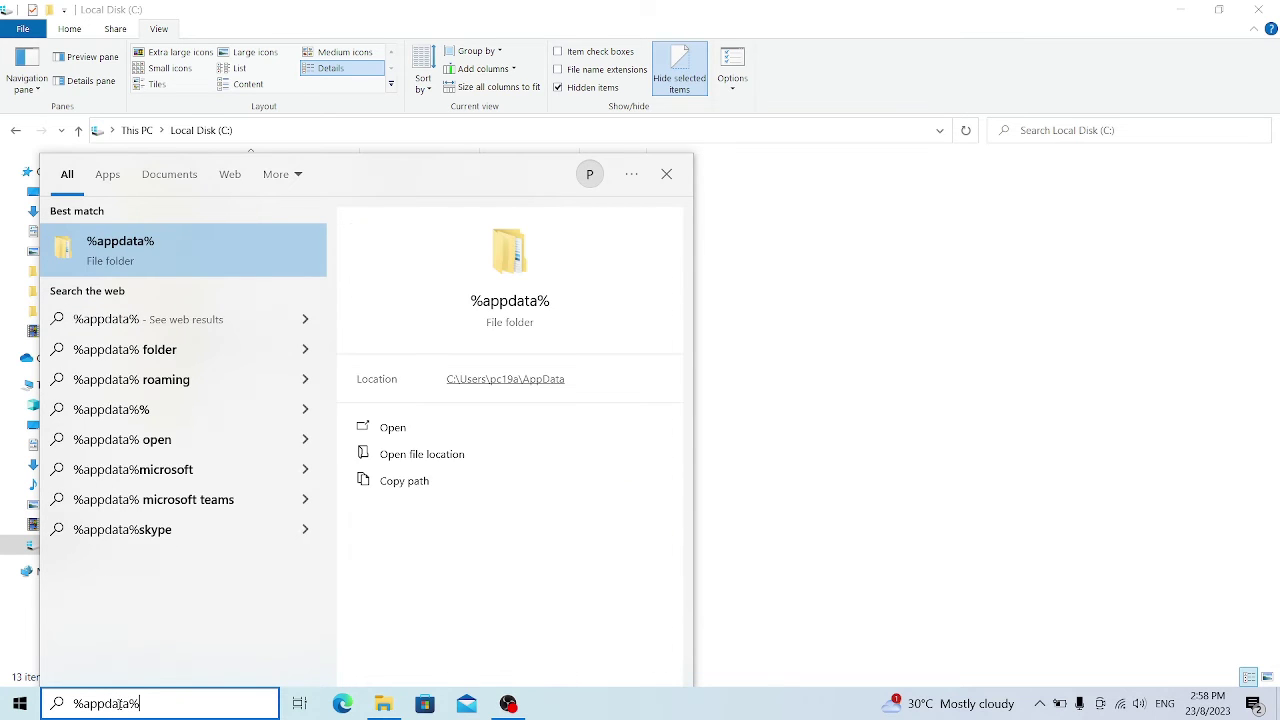
key("Return")
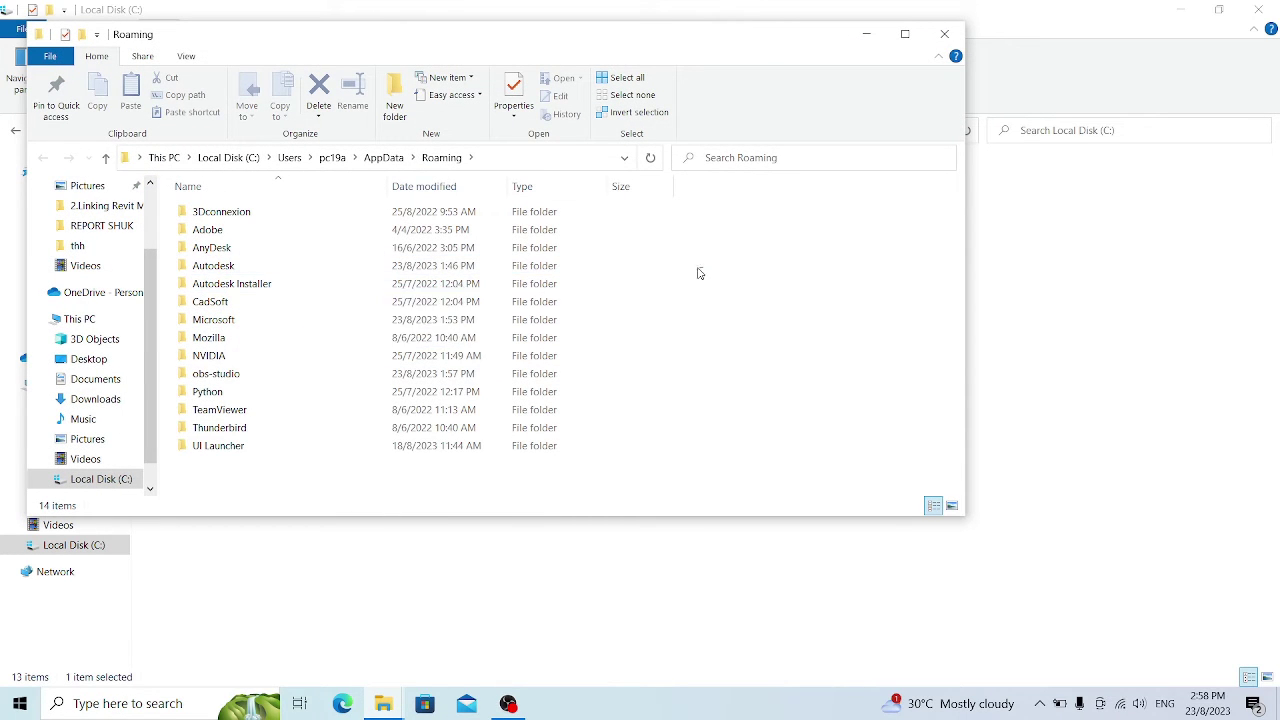
Step: Delete the Autodesk and Autodesk Installer folders from AppData's Roaming folder
left_click_drag(703, 266, 577, 283)
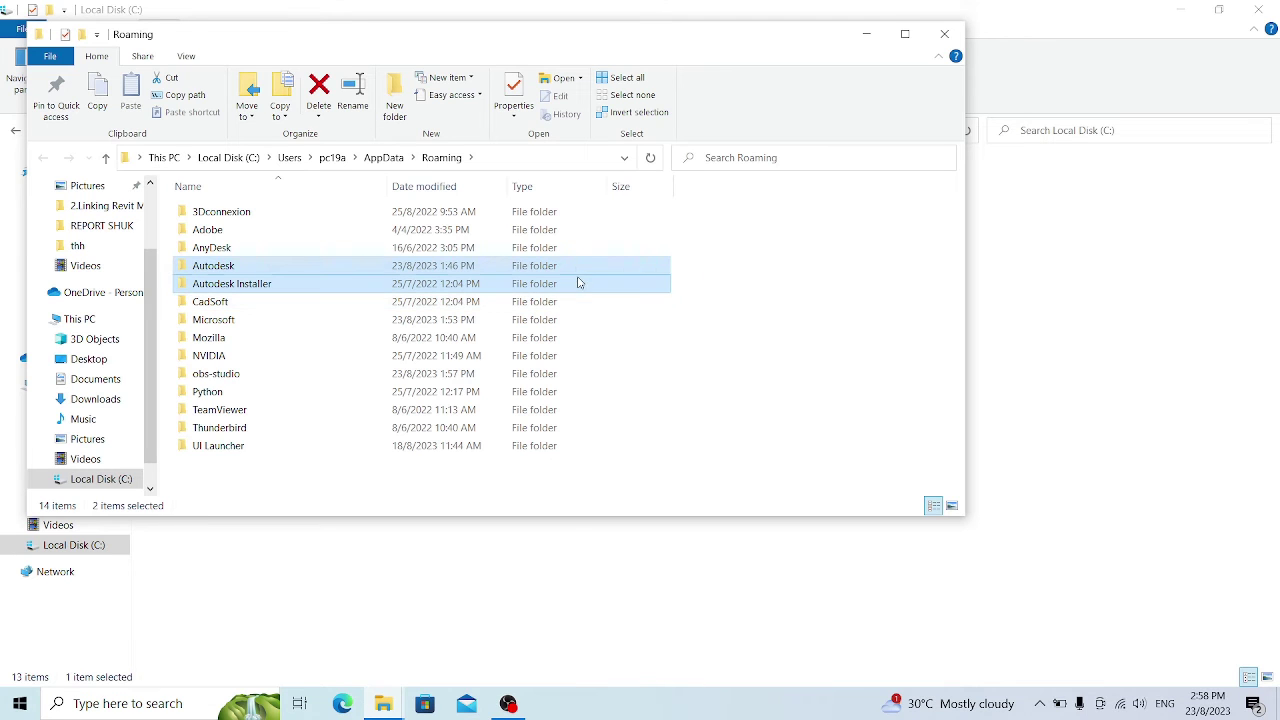
right_click(590, 284)
key("Escape")
key("Delete")
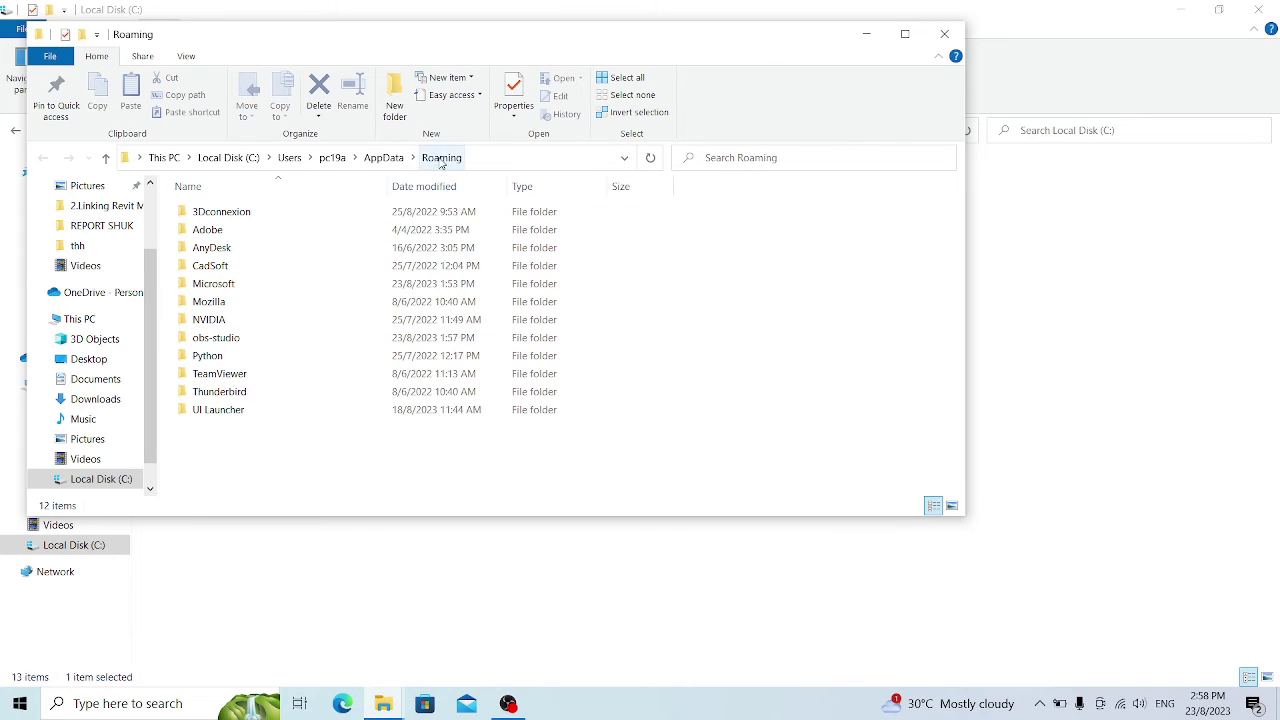
Step: Go up to the AppData folder and open its Local folder
left_click(383, 158)
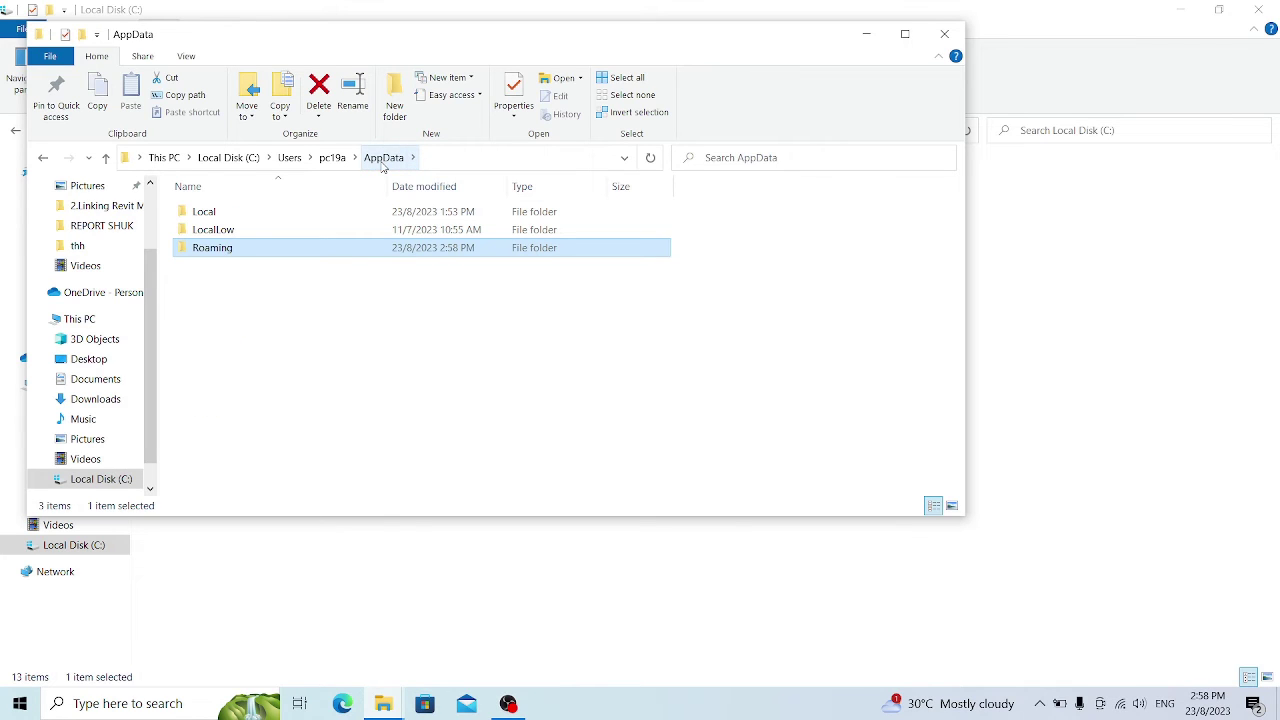
double_click(212, 220)
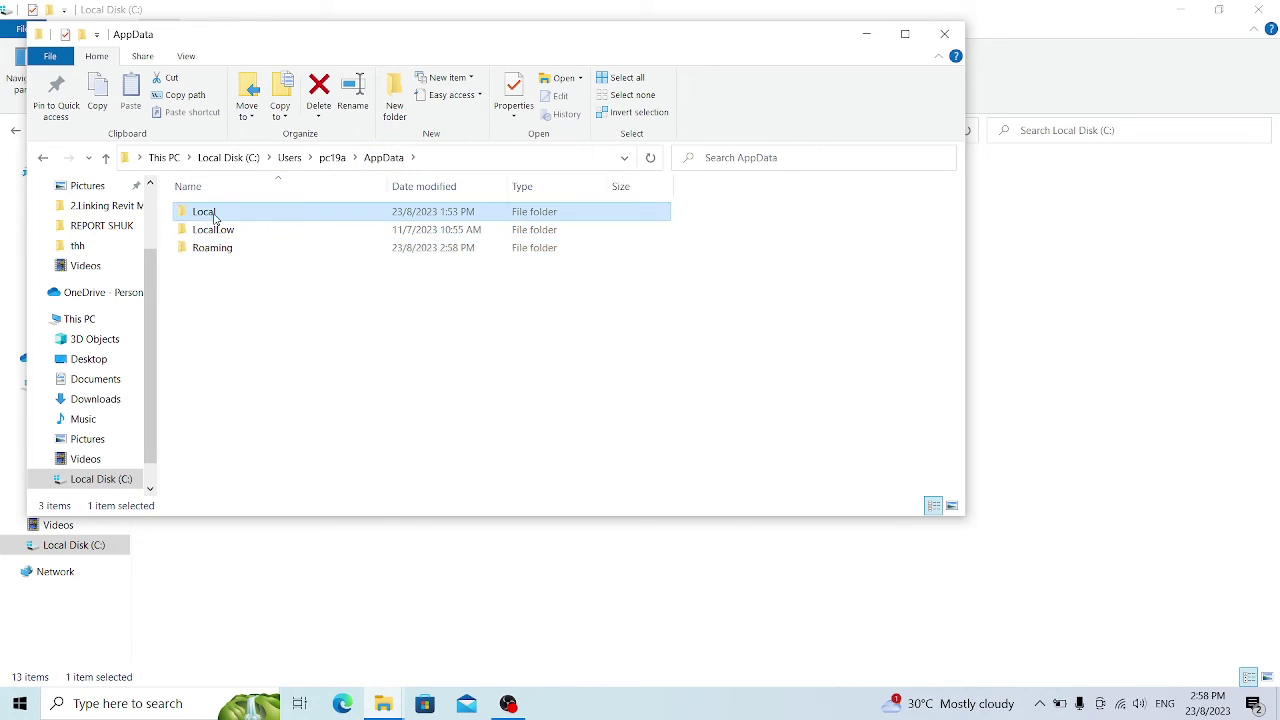
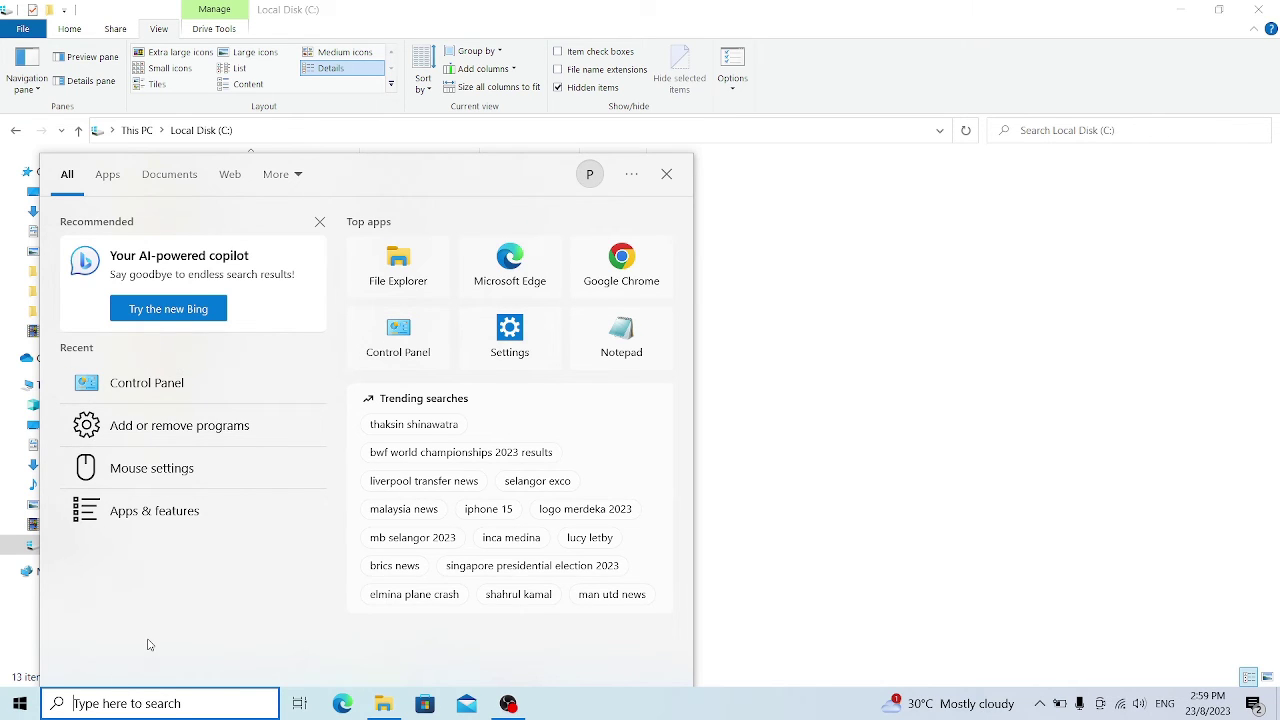
Step: Search Windows for the Registry Editor, open it, and look at the HKEY_CURRENT_USER, HKEY_LOCAL_MACHINE and HKEY_USERS keys
type("rege")
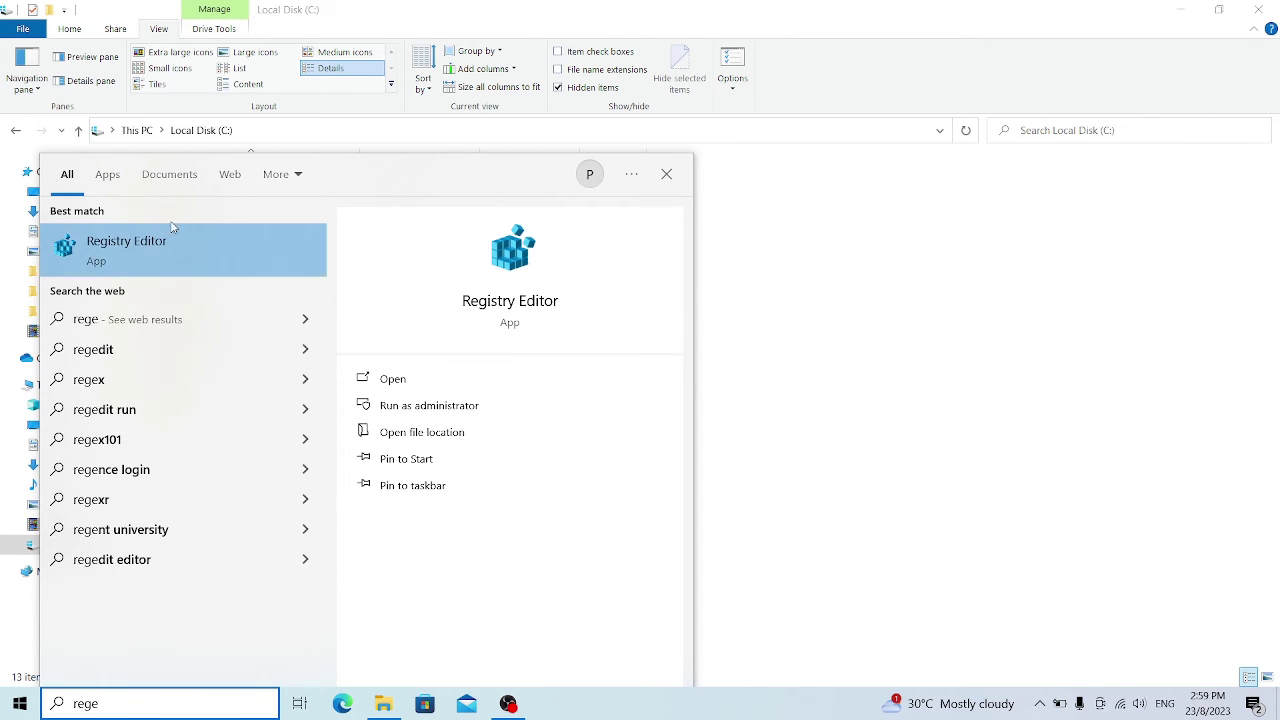
left_click(123, 250)
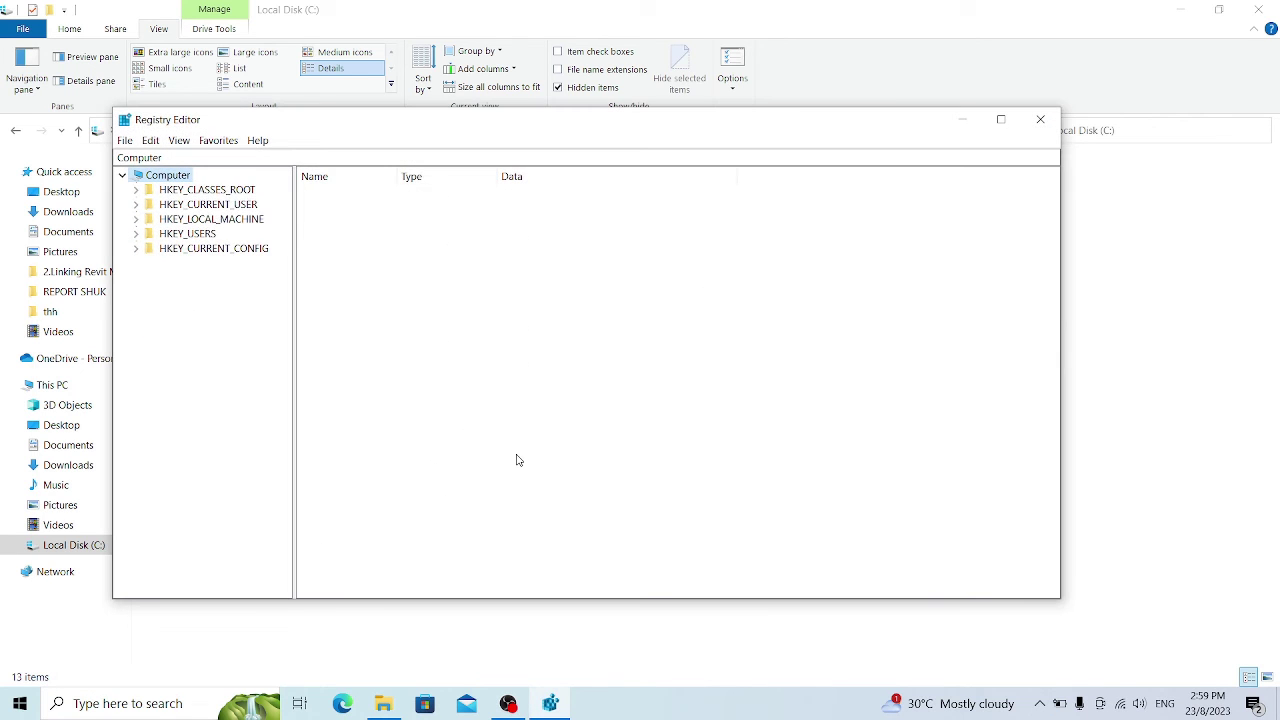
left_click(244, 205)
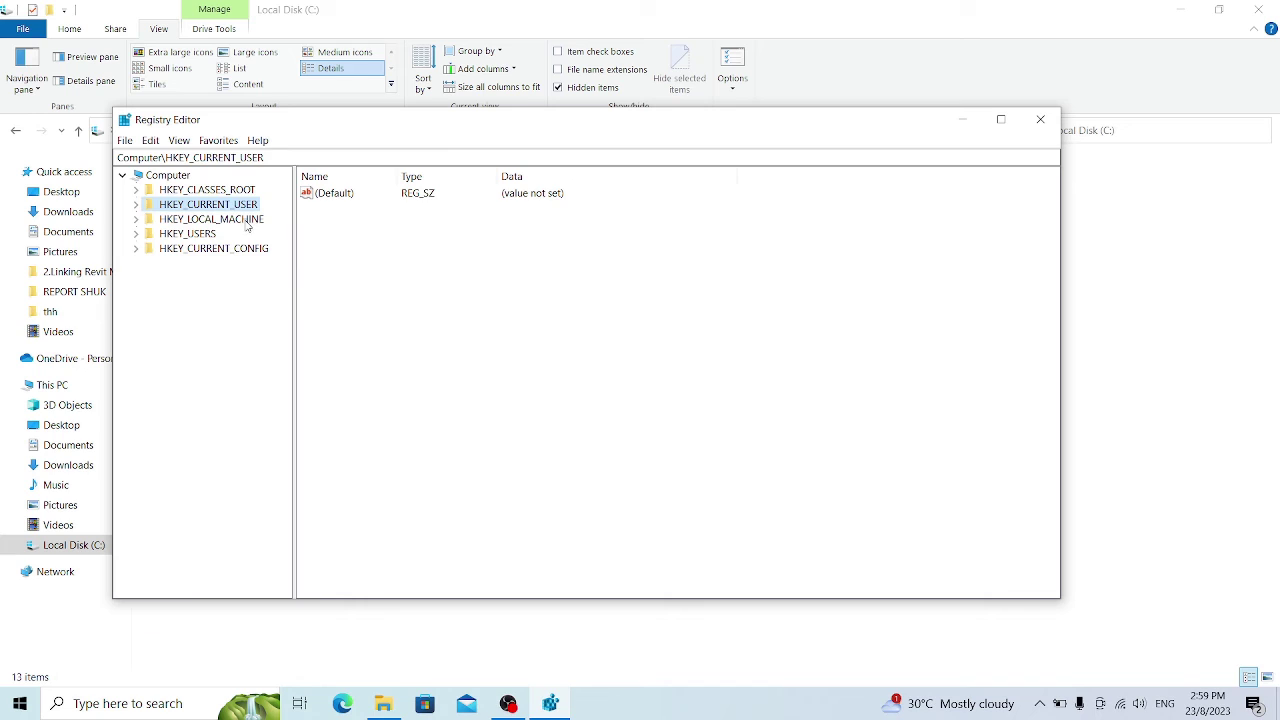
left_click(249, 222)
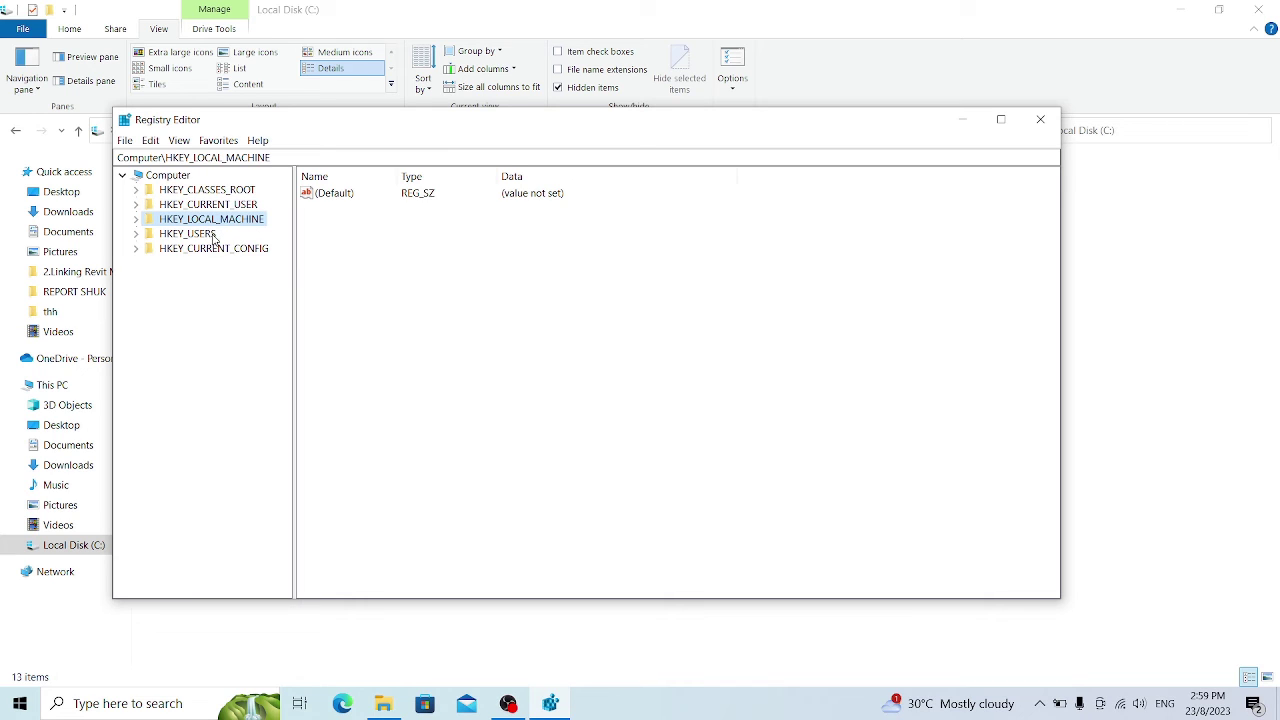
left_click(216, 236)
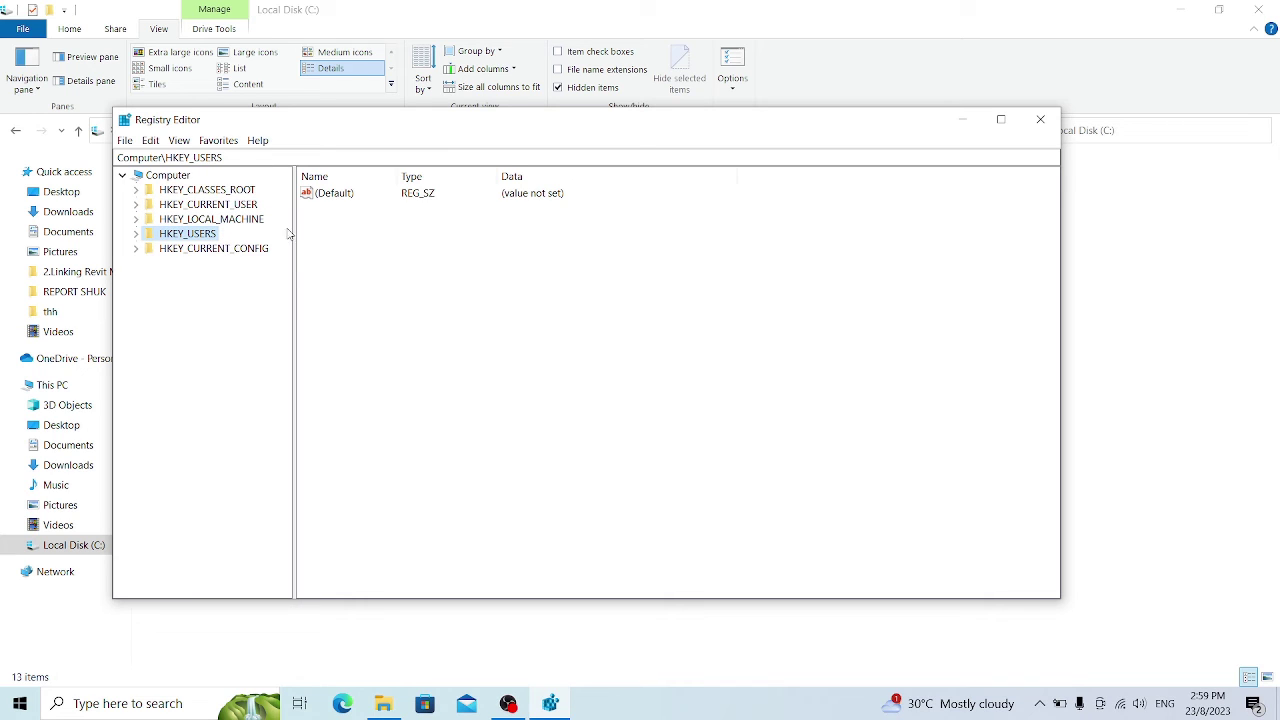
Step: Permanently delete the Autodesk key under HKEY_CURRENT_USER\SOFTWARE, including its subkeys, and collapse the HKEY_CURRENT_USER branch
left_click(224, 206)
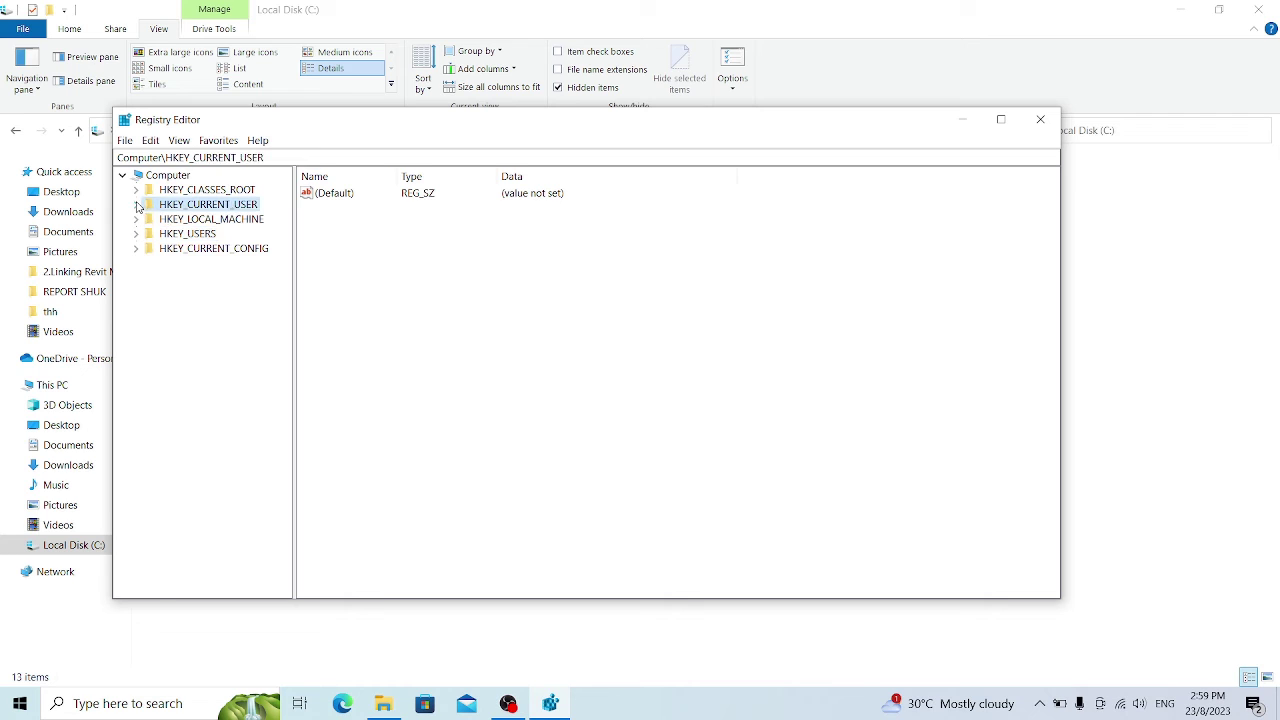
left_click(136, 204)
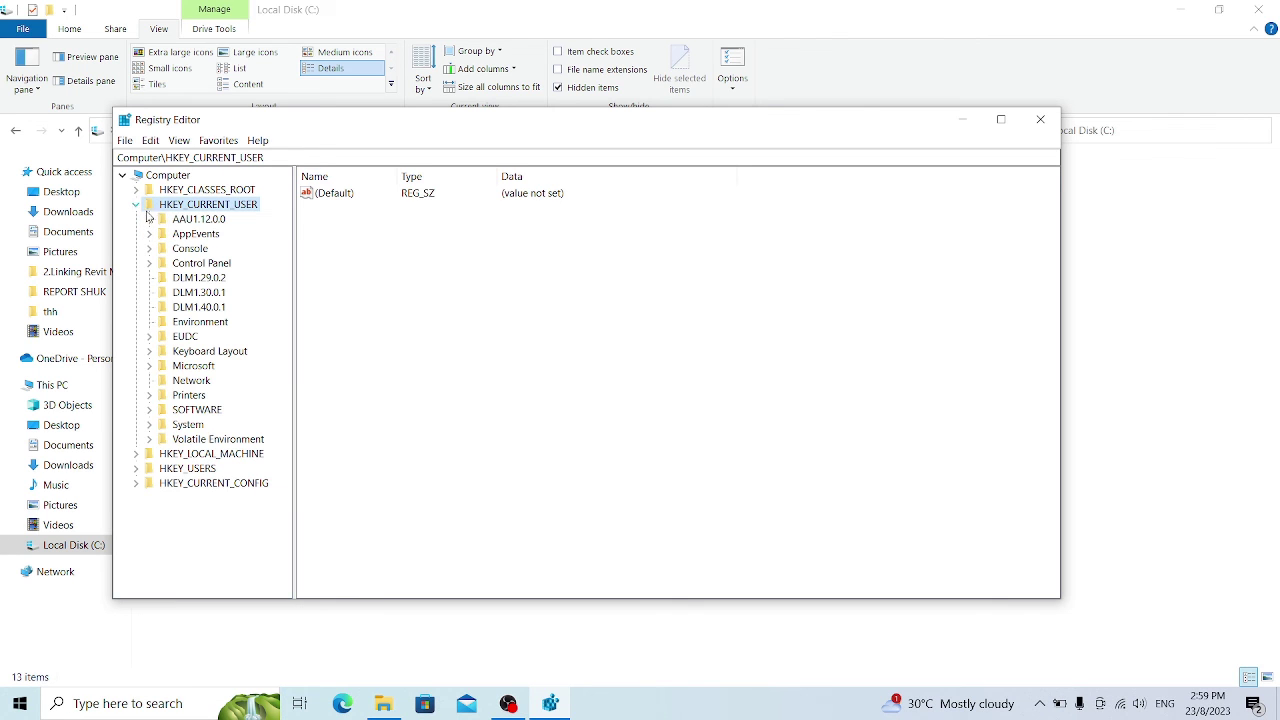
left_click(203, 412)
left_click(149, 410)
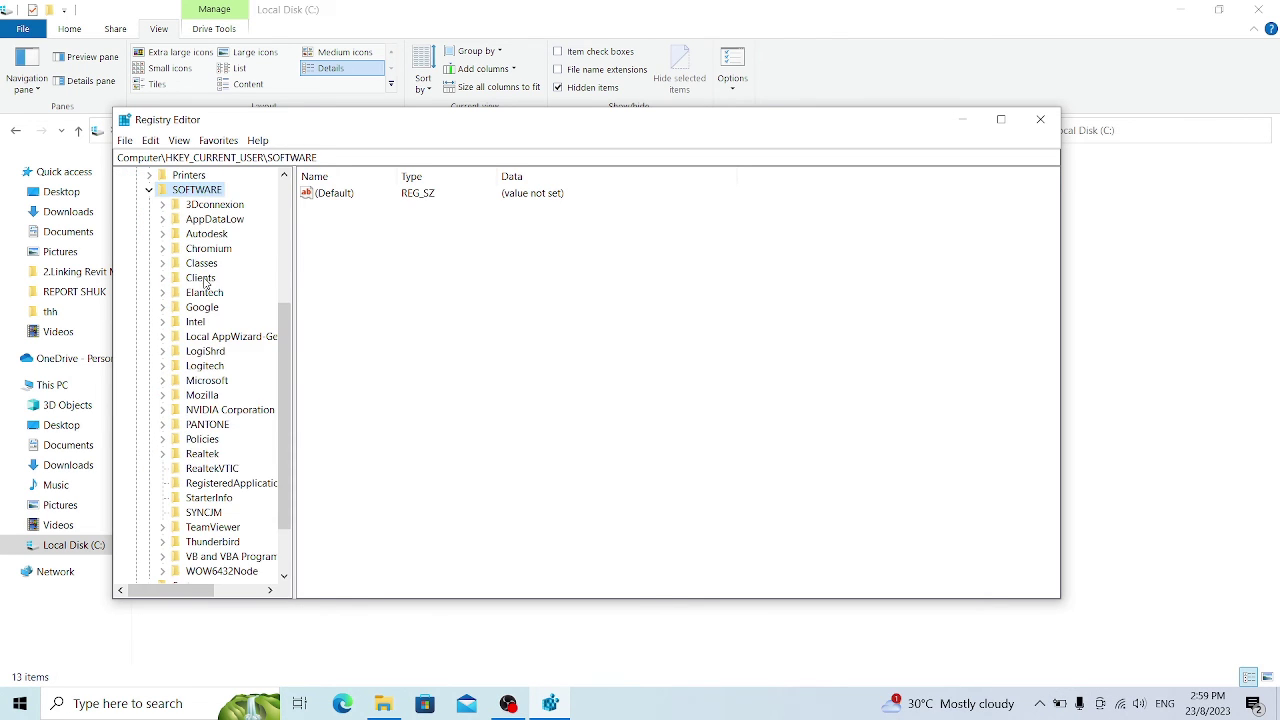
left_click(205, 235)
right_click(205, 236)
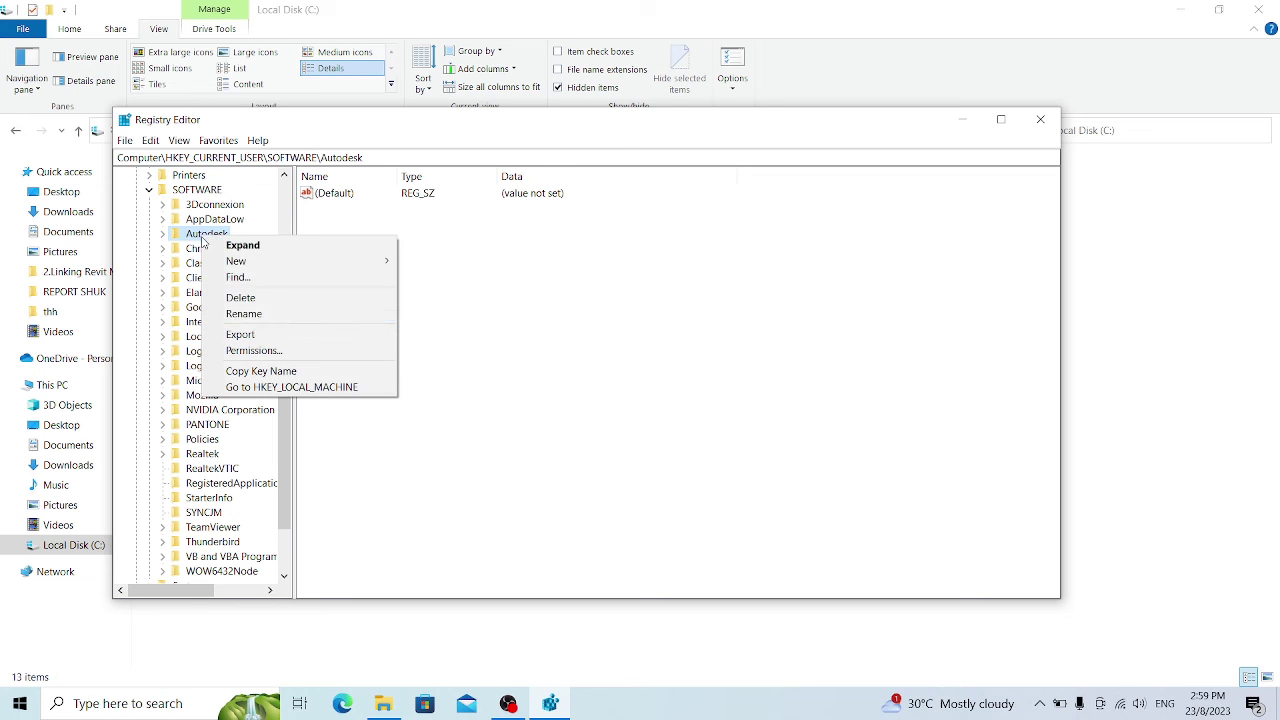
left_click(235, 295)
left_click(731, 349)
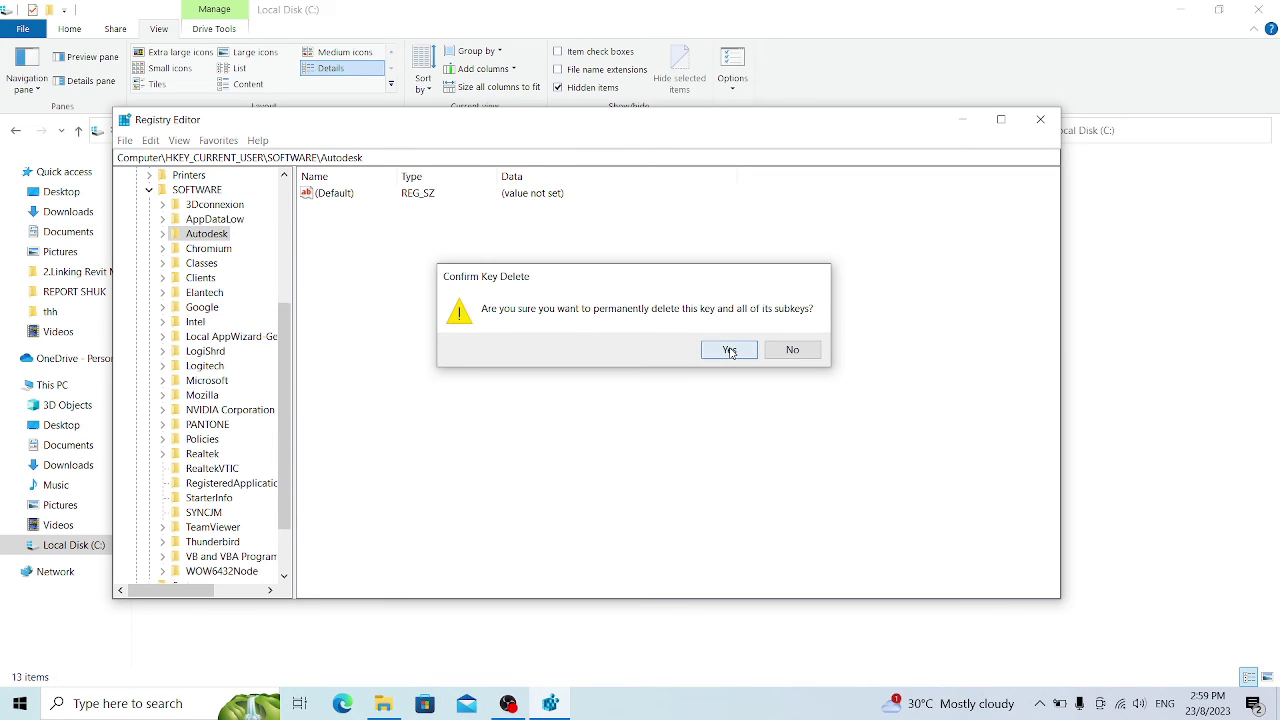
left_click(149, 190)
left_click(136, 205)
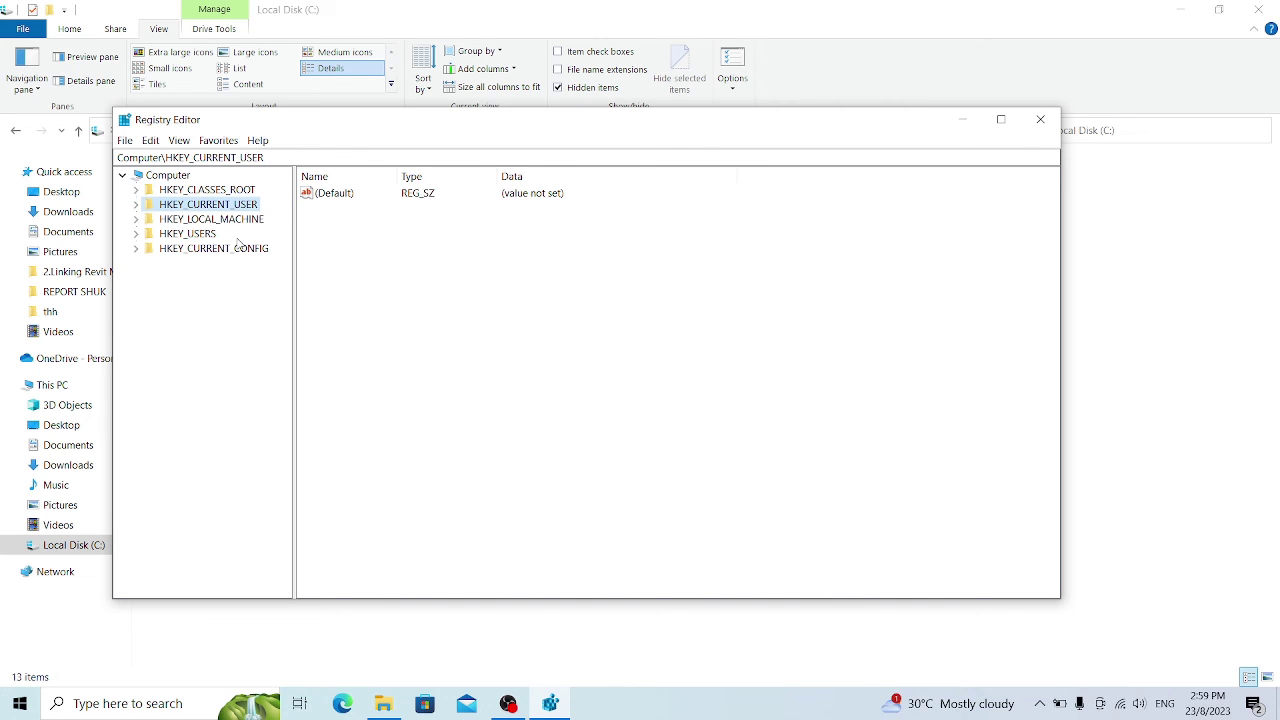
Step: Permanently delete the Autodesk key under HKEY_LOCAL_MACHINE\SOFTWARE, including its subkeys, and collapse the HKEY_LOCAL_MACHINE branch
left_click(150, 223)
left_click(141, 222)
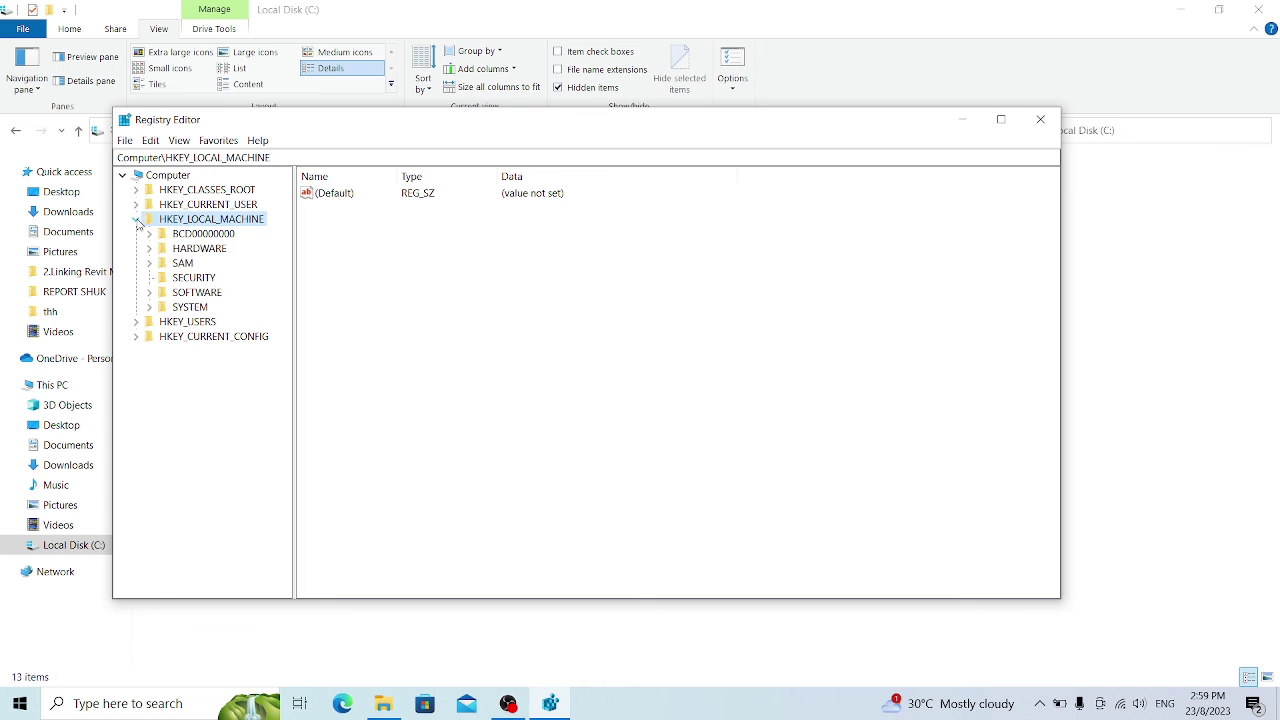
left_click(204, 296)
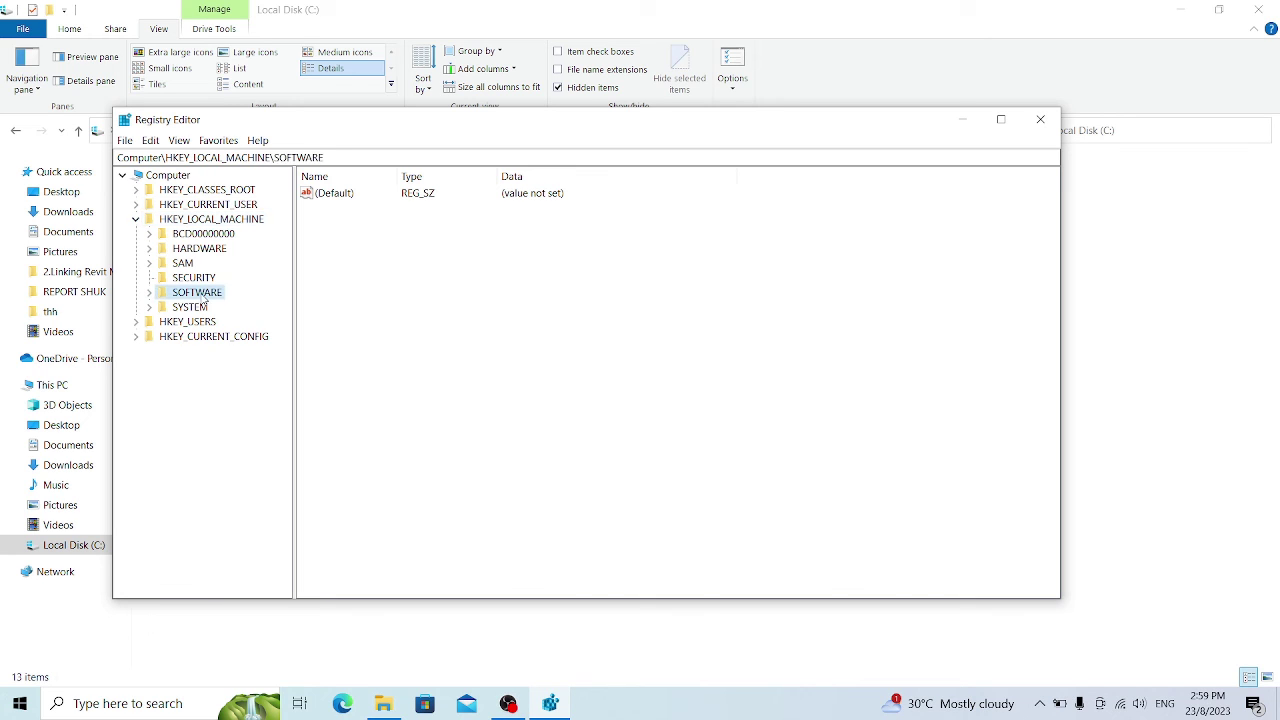
left_click(149, 292)
left_click(210, 221)
right_click(212, 224)
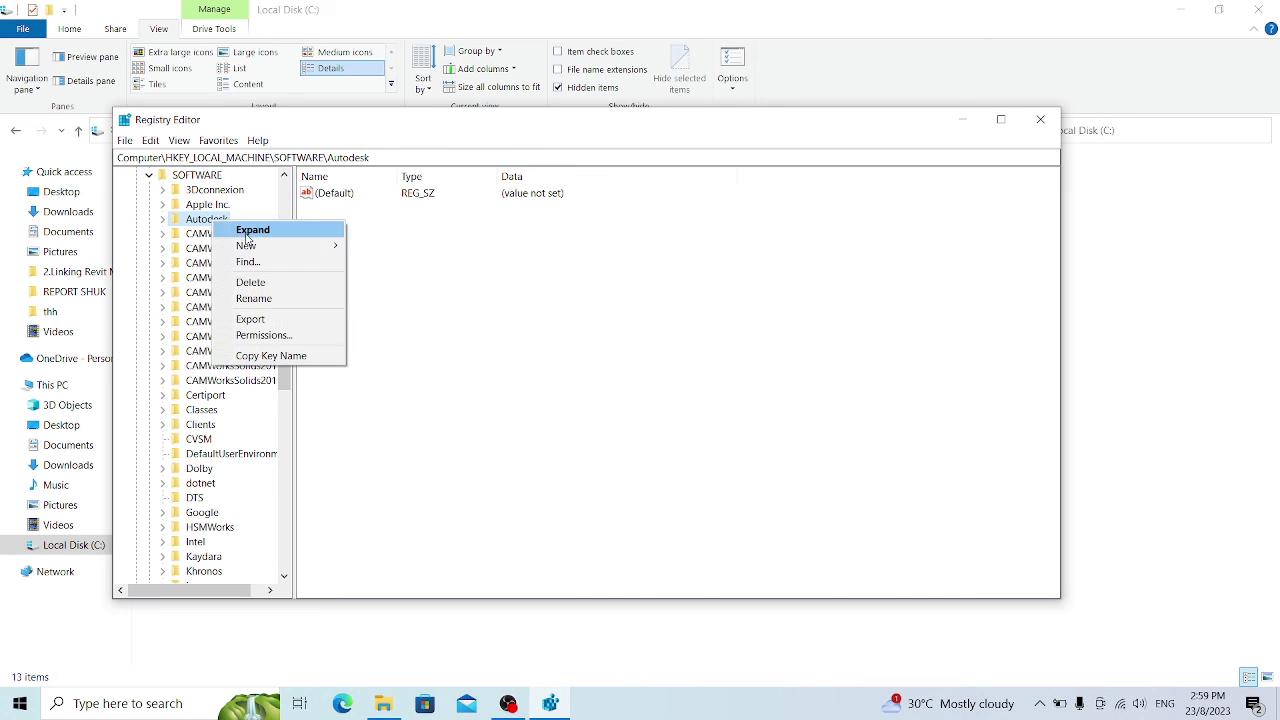
left_click(278, 280)
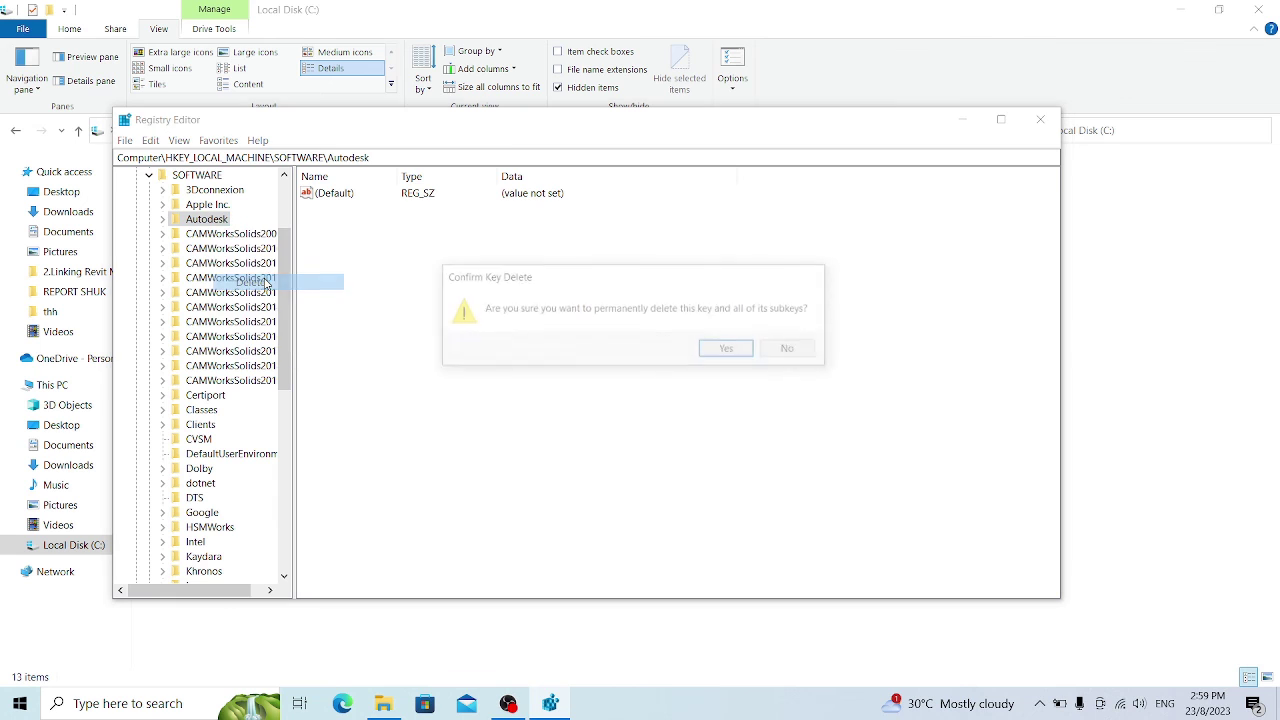
left_click(729, 349)
scroll(263, 275, "up", 3)
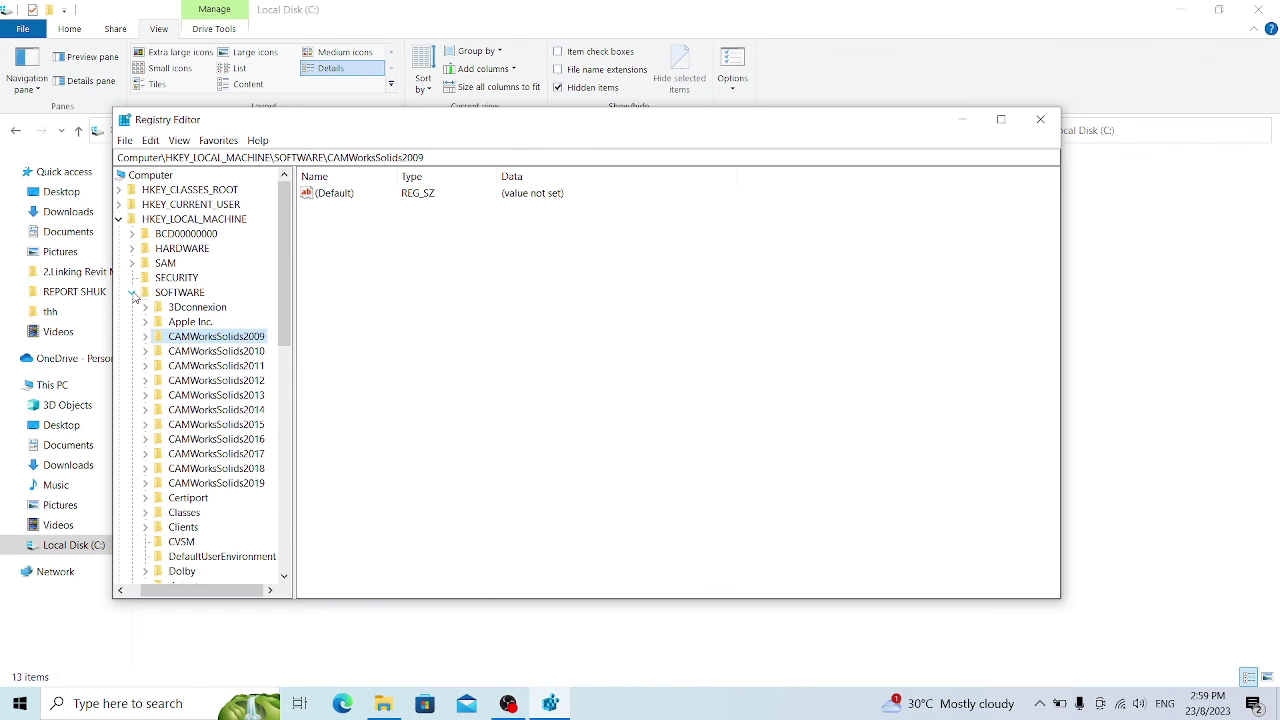
left_click(132, 292)
left_click(136, 219)
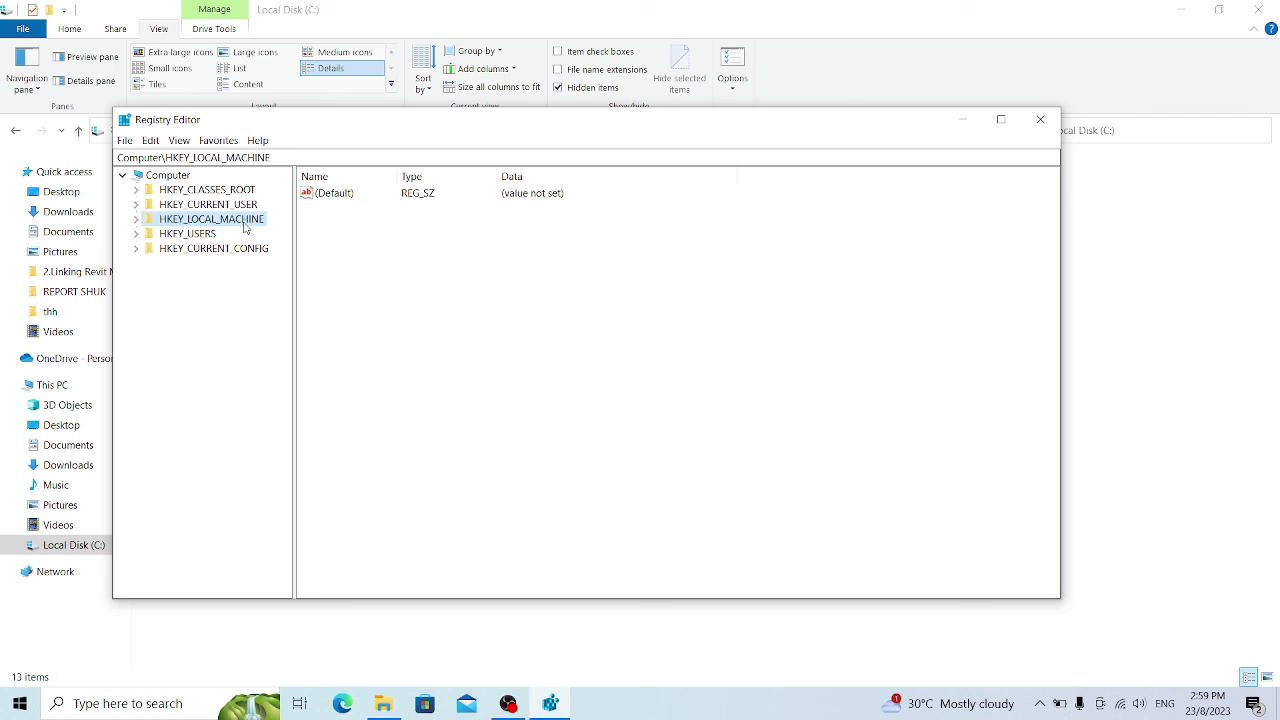
Step: Permanently delete the Autodesk key under HKEY_USERS\.DEFAULT\Software, including its subkeys, and collapse the HKEY_USERS branch
left_click(197, 236)
left_click(136, 234)
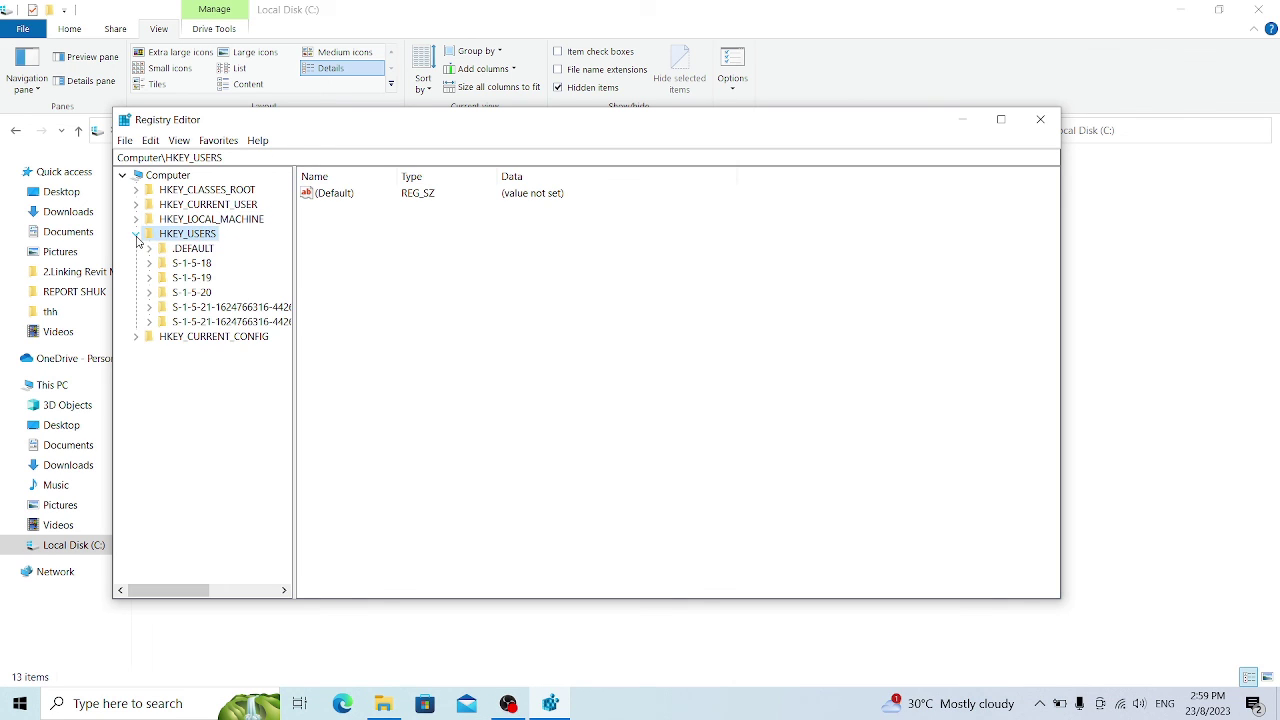
left_click(162, 250)
left_click(150, 249)
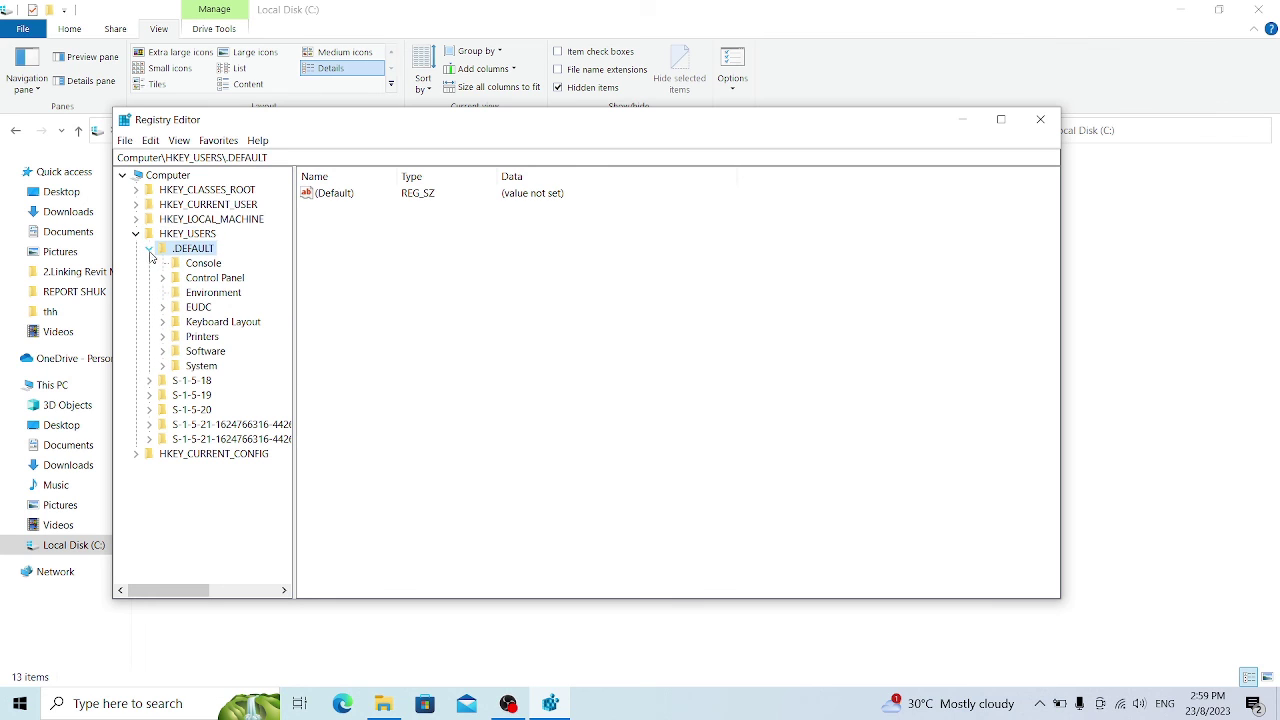
left_click(207, 355)
left_click(163, 351)
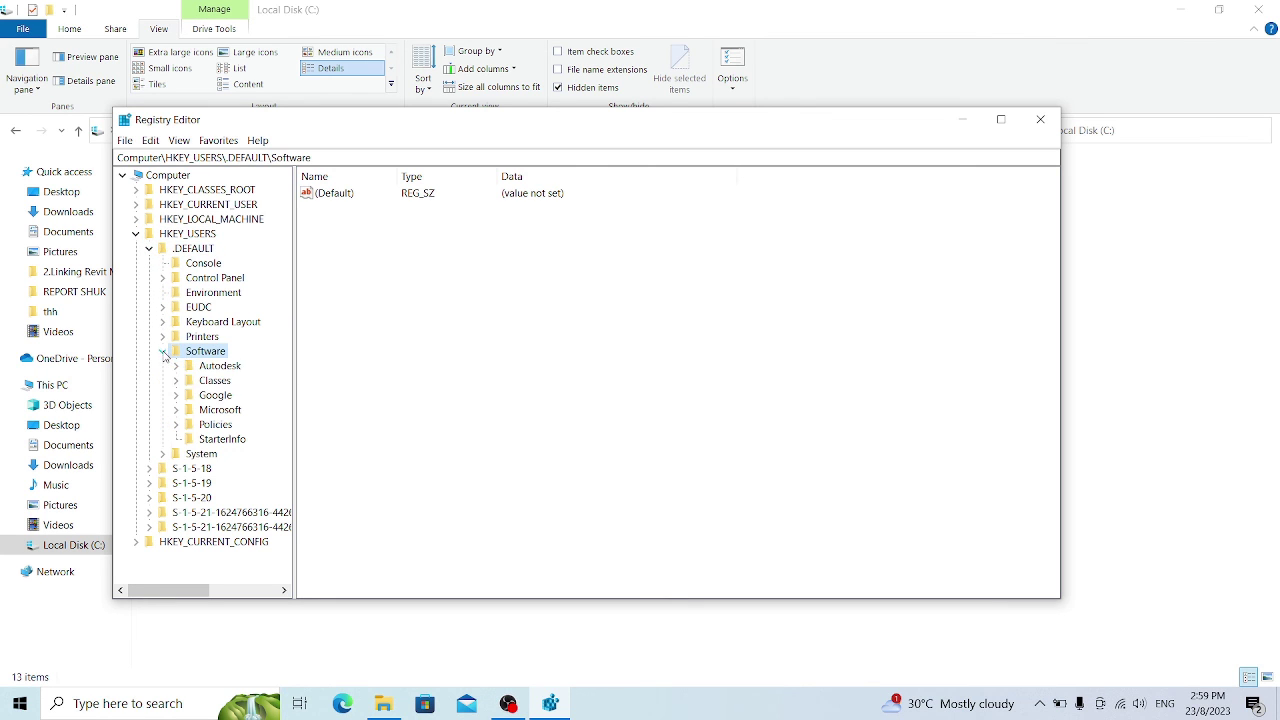
left_click(228, 370)
right_click(228, 370)
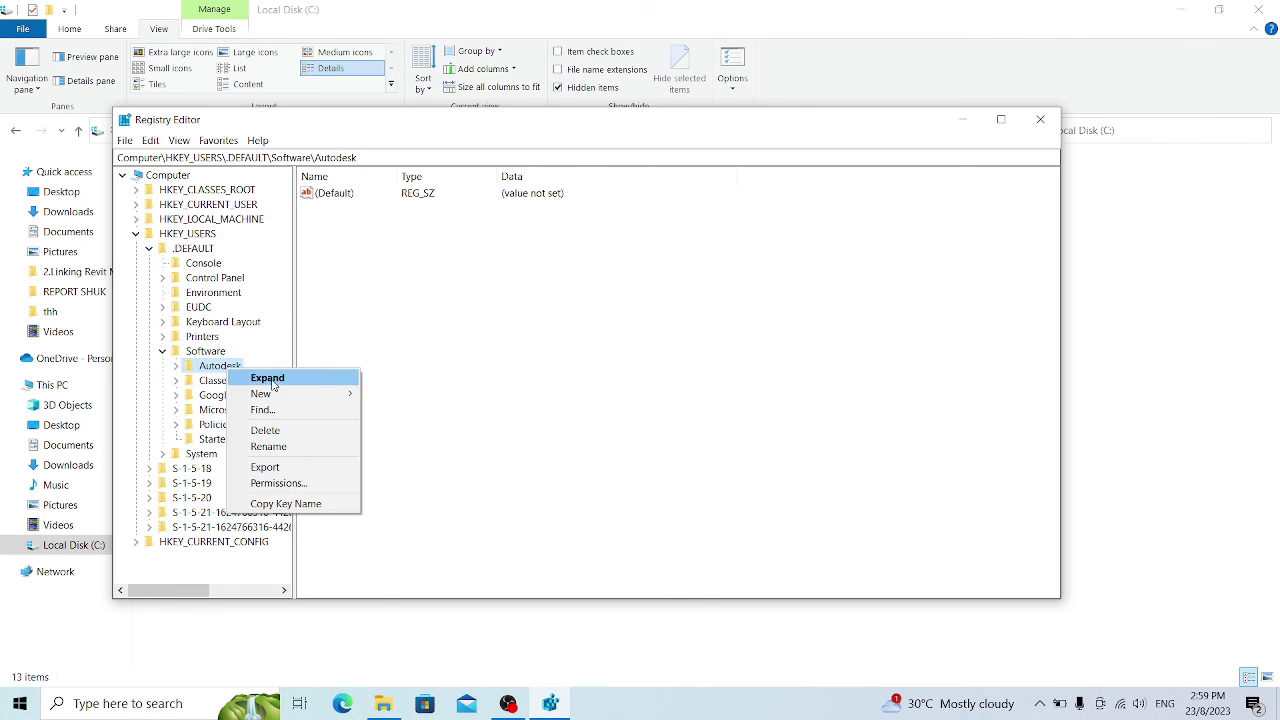
left_click(298, 433)
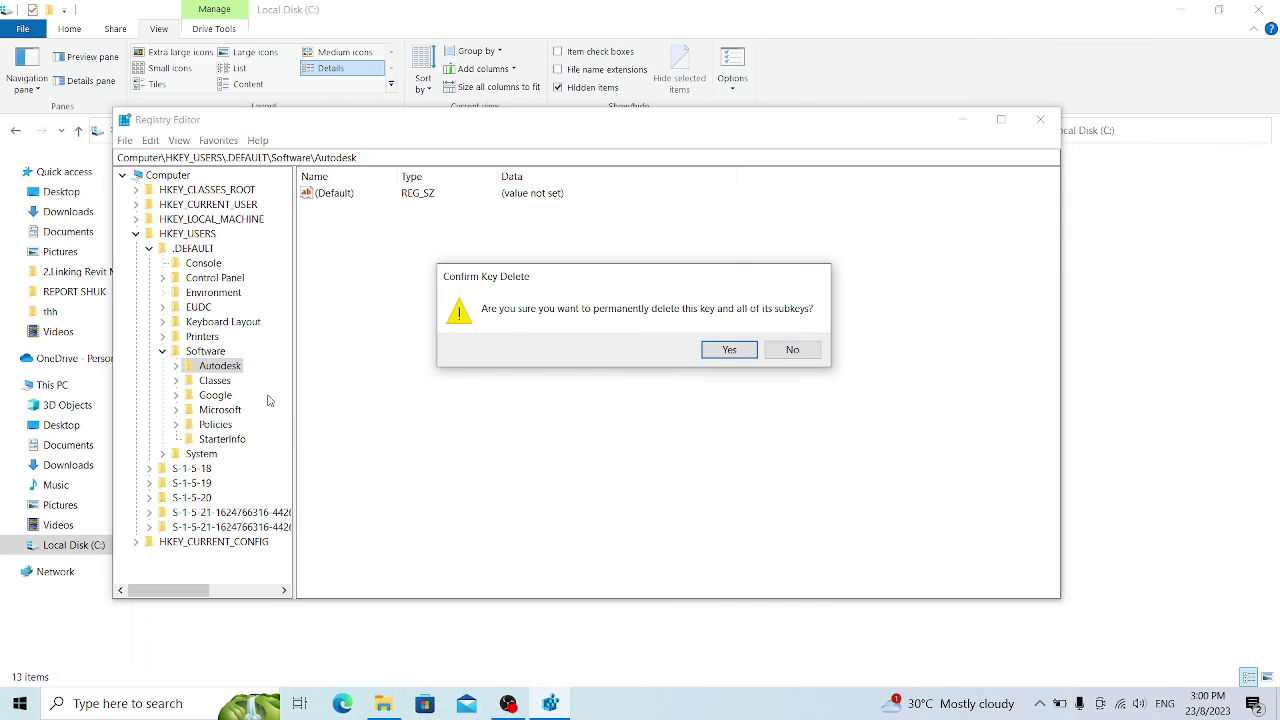
left_click(729, 349)
left_click(162, 351)
left_click(148, 248)
left_click(135, 233)
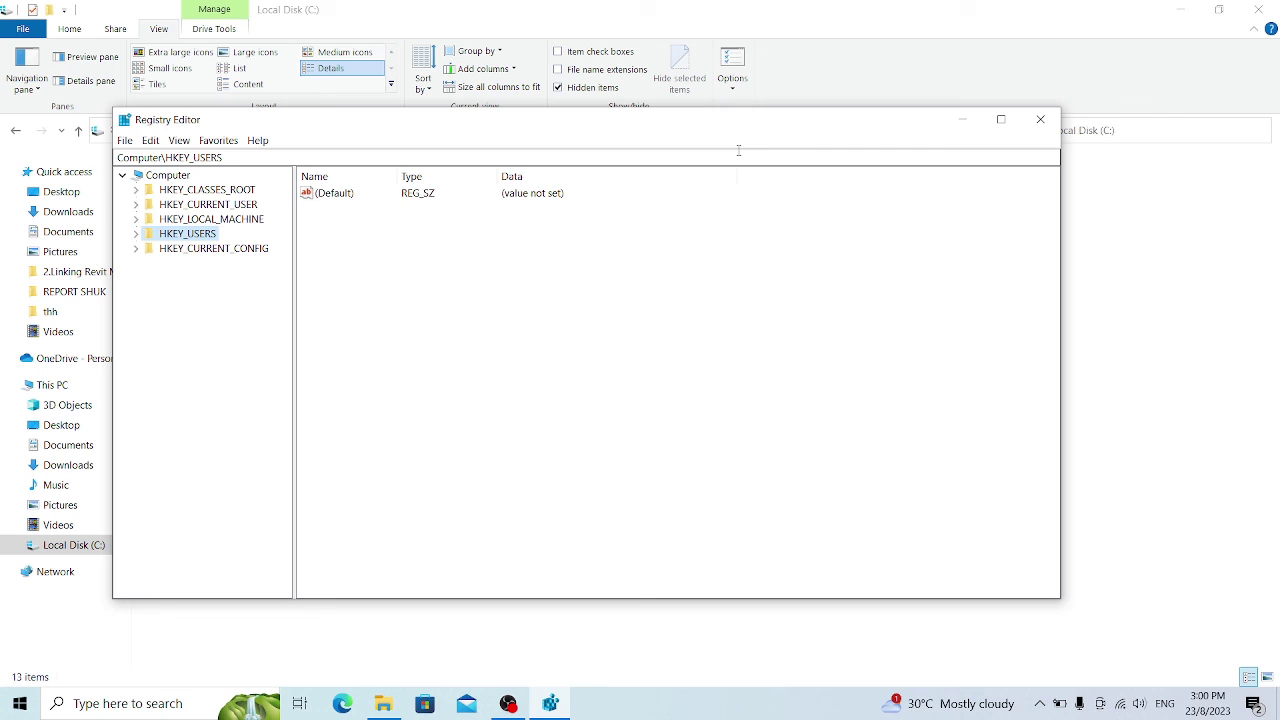